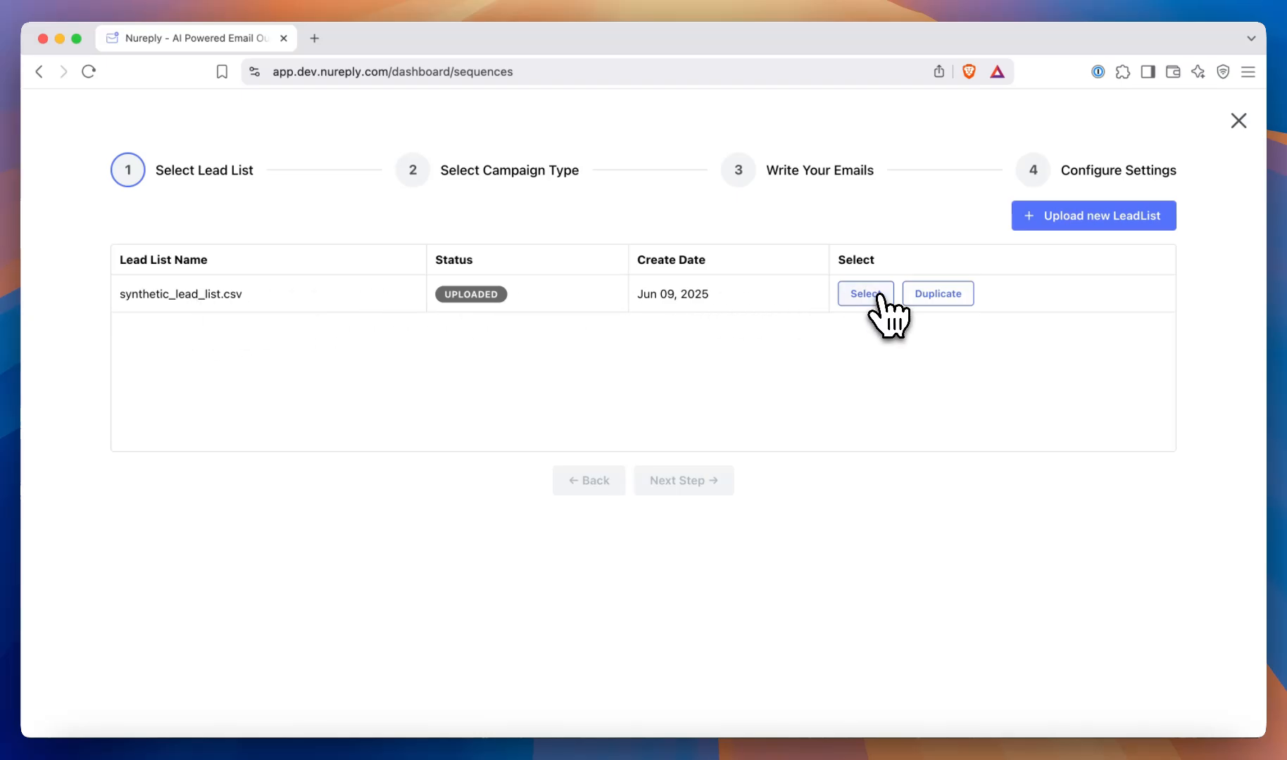
Select synthetic_lead_list.csv as the lead list and choose Write with AI as the campaign type
click(877, 294)
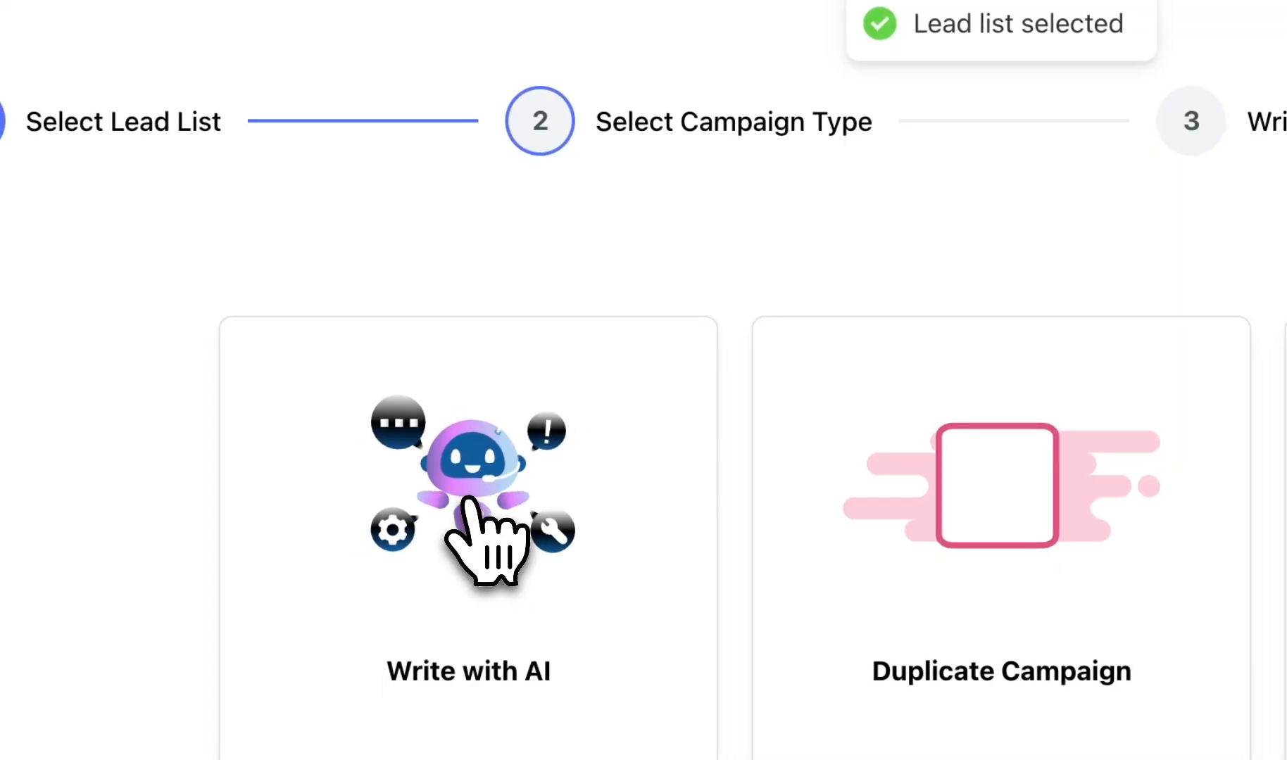
click(477, 508)
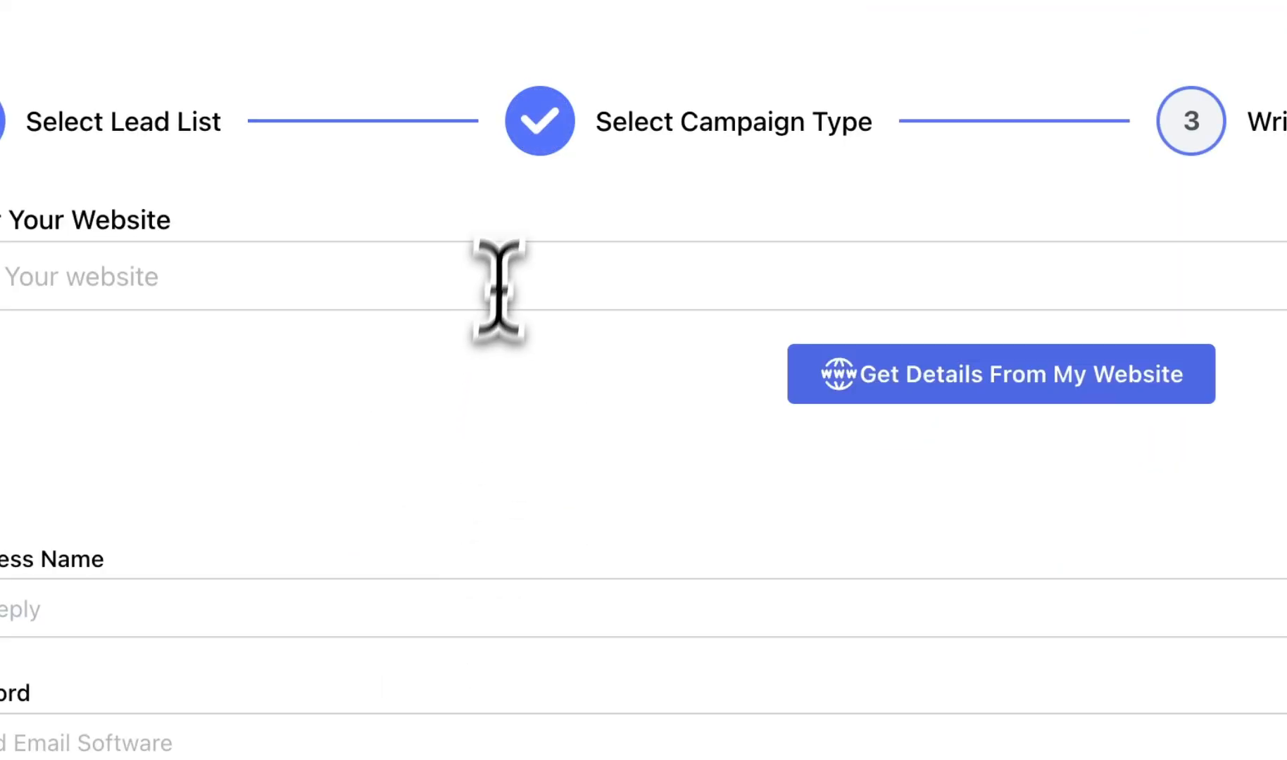
Fill in the business details from the website nureply.com and generate the sequence template
click(506, 247)
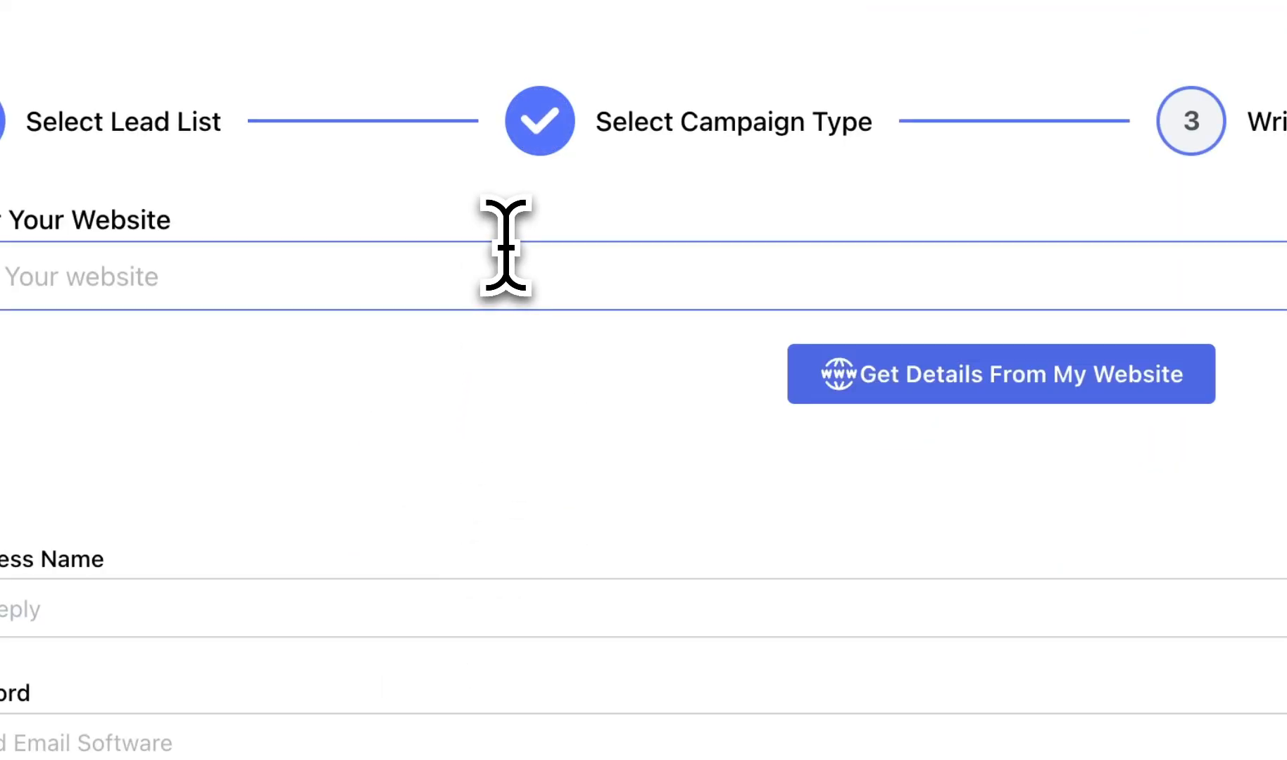
text(nureply.com)
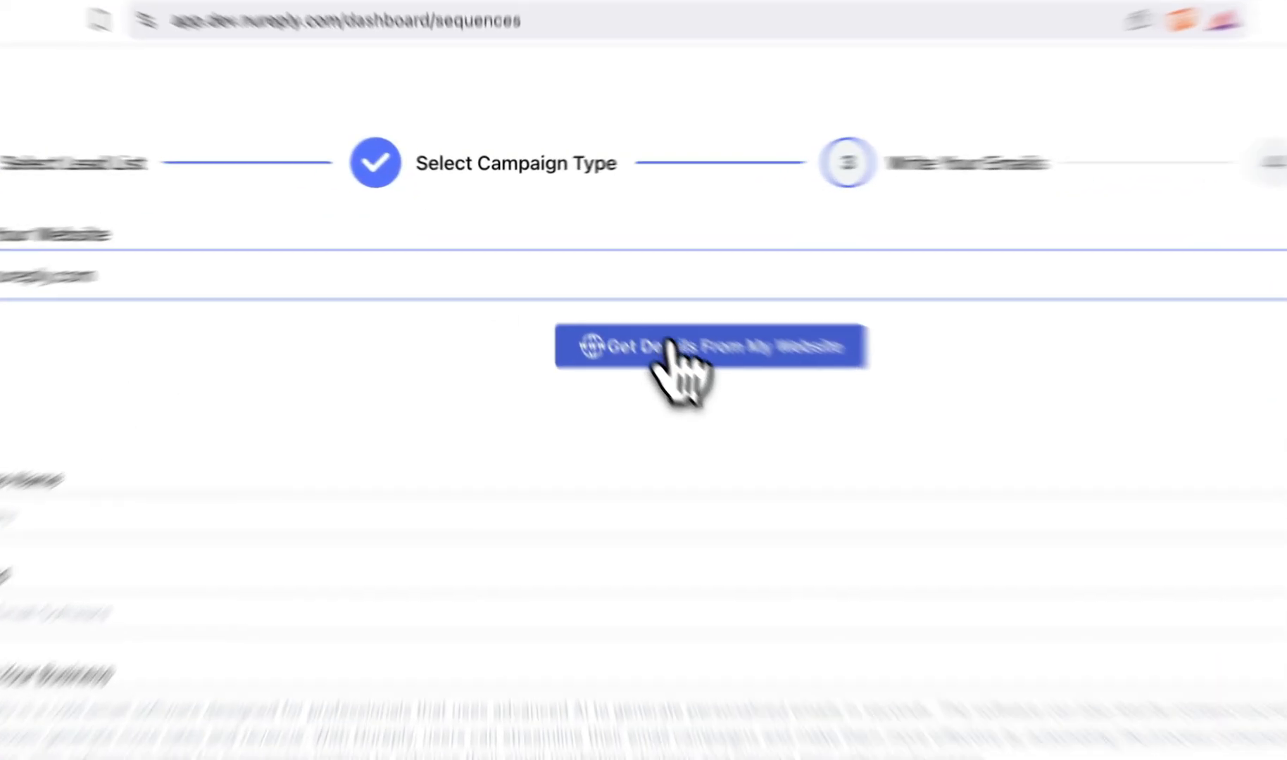
click(672, 347)
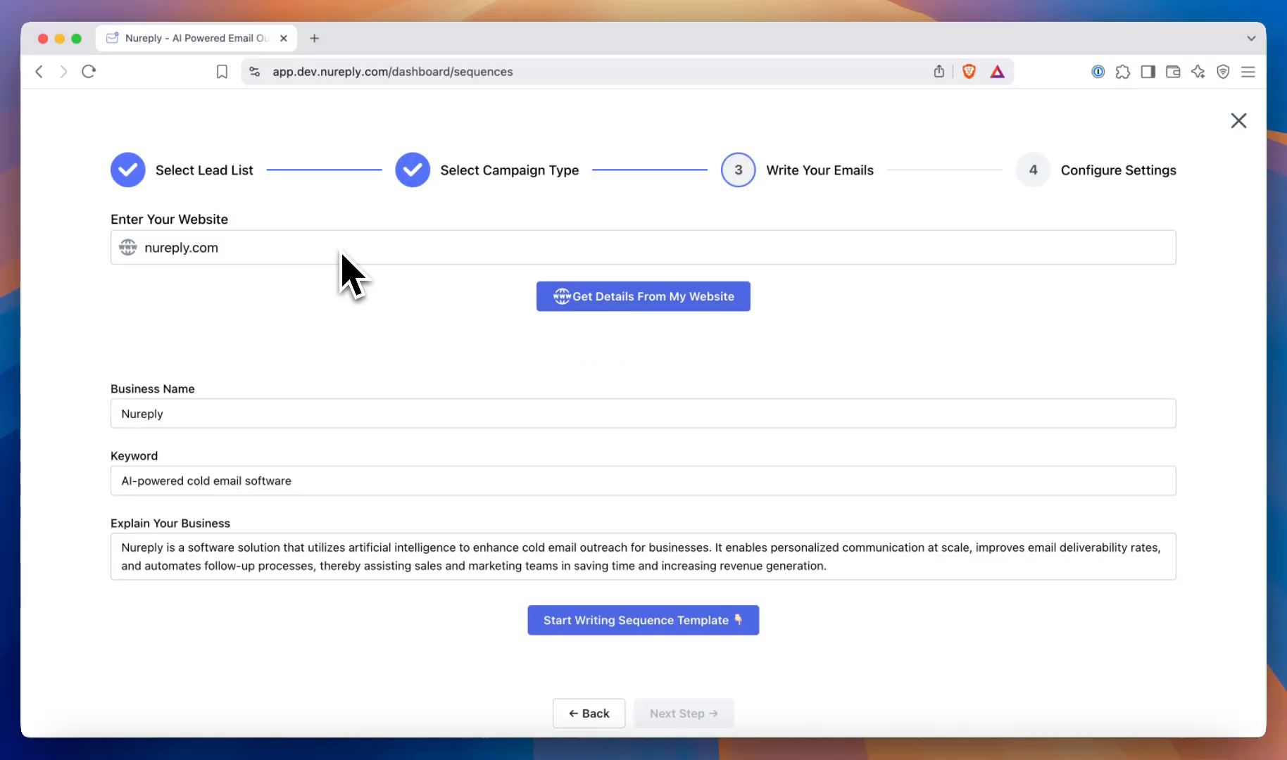
scroll(472, 584, down, 1)
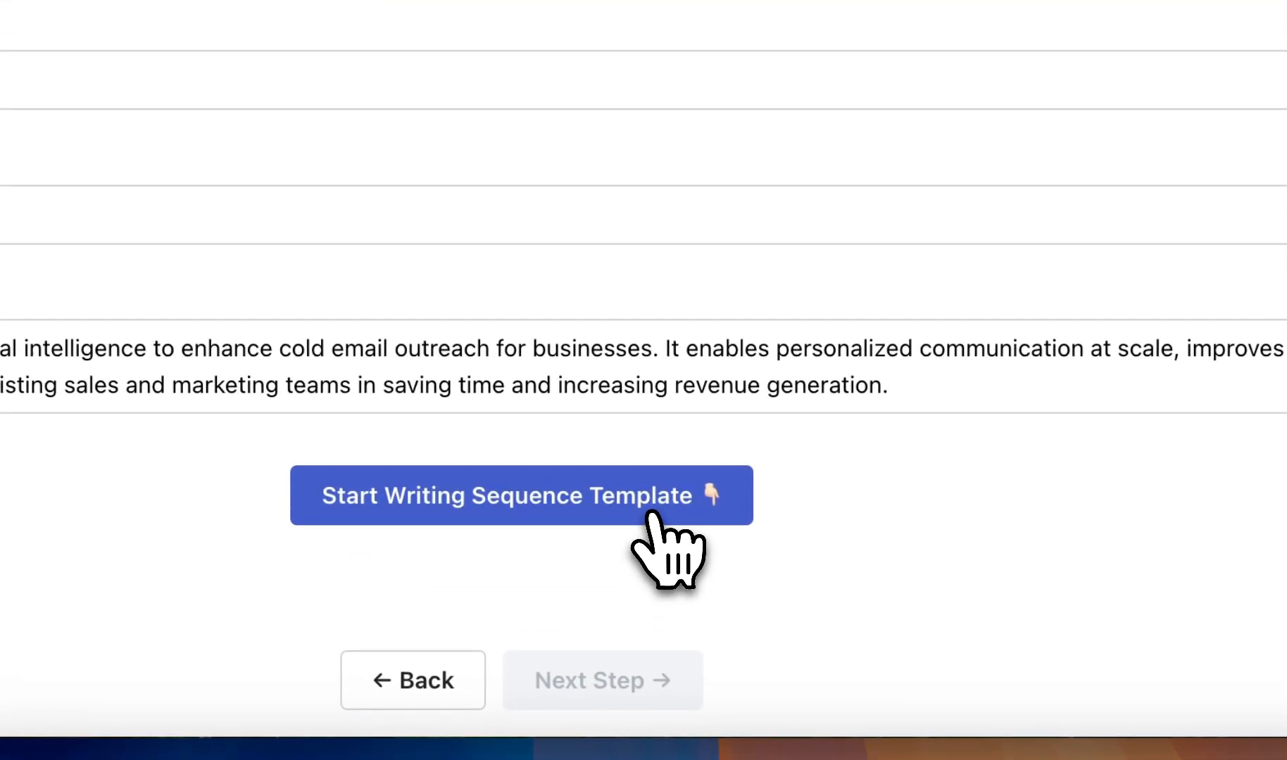
click(651, 515)
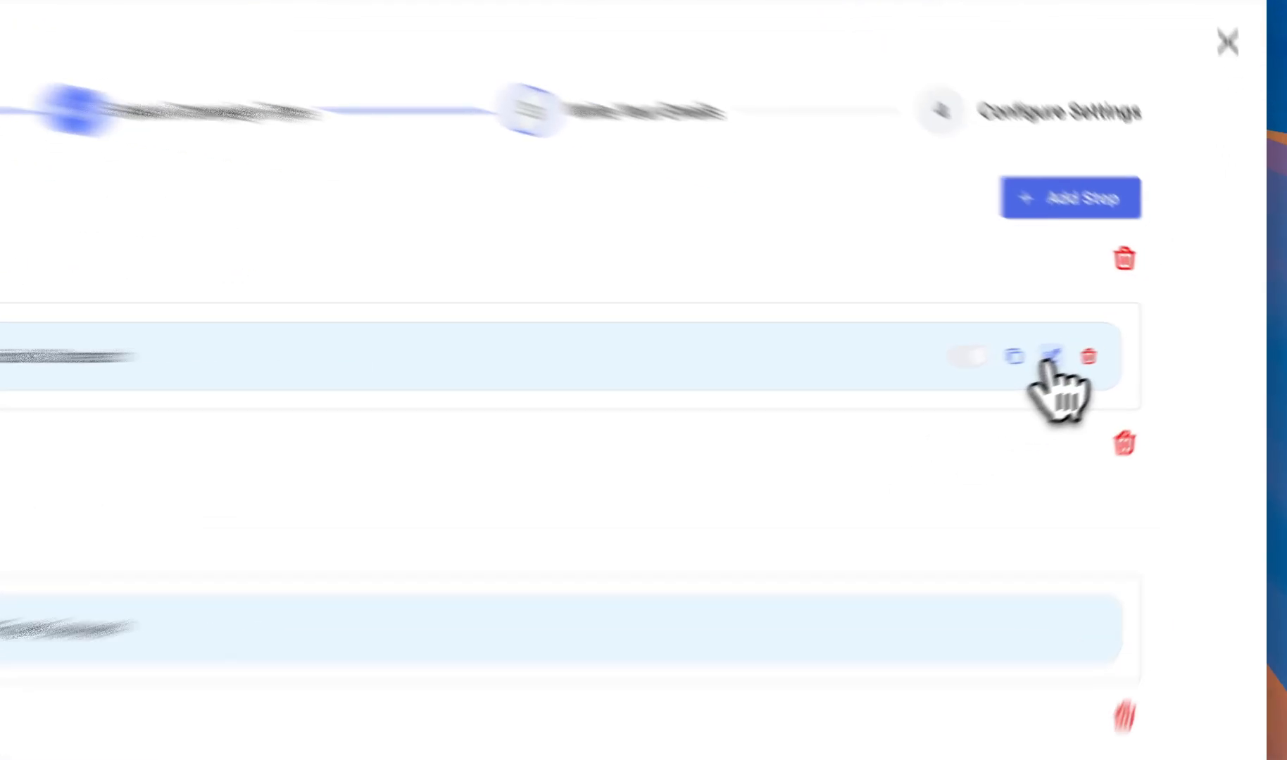
Open the step 1 email for editing and insert the custom_variable_1 variable before "enabling your business" in the body
click(1048, 357)
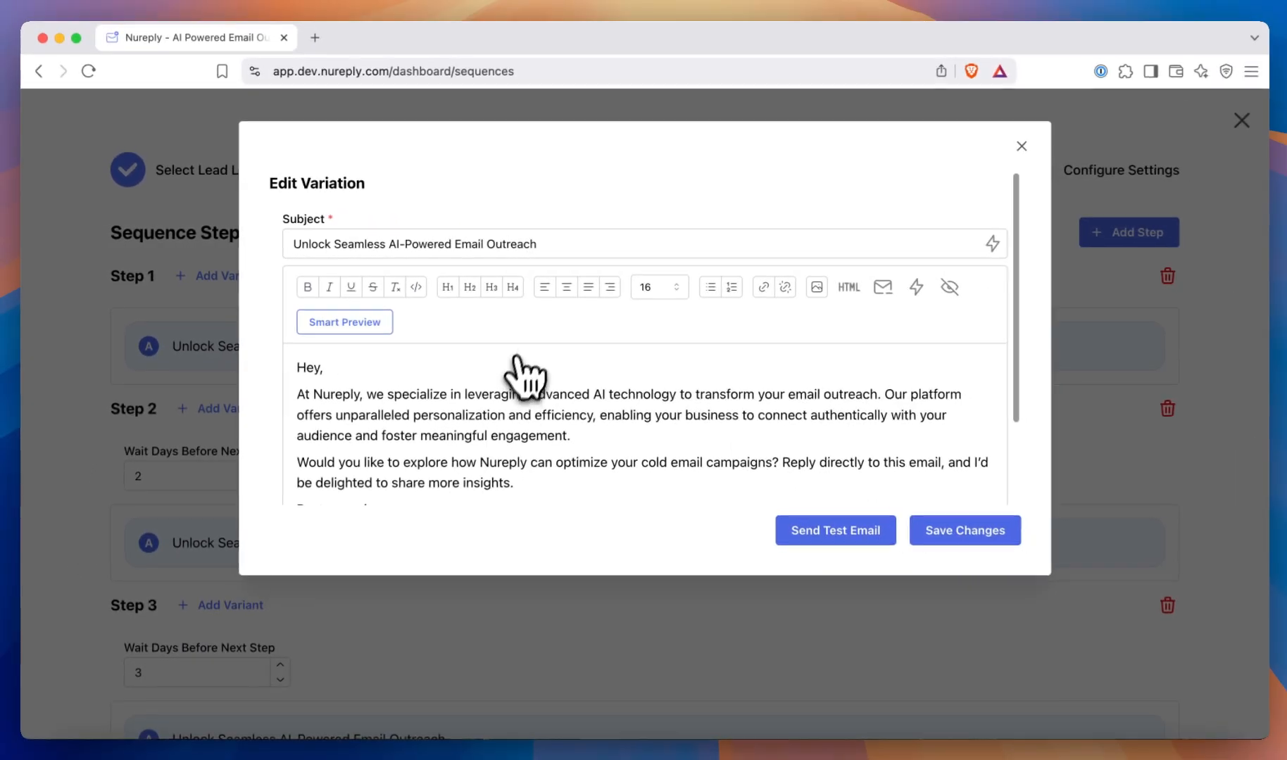
scroll(867, 637, down, 2)
scroll(511, 377, down, 1)
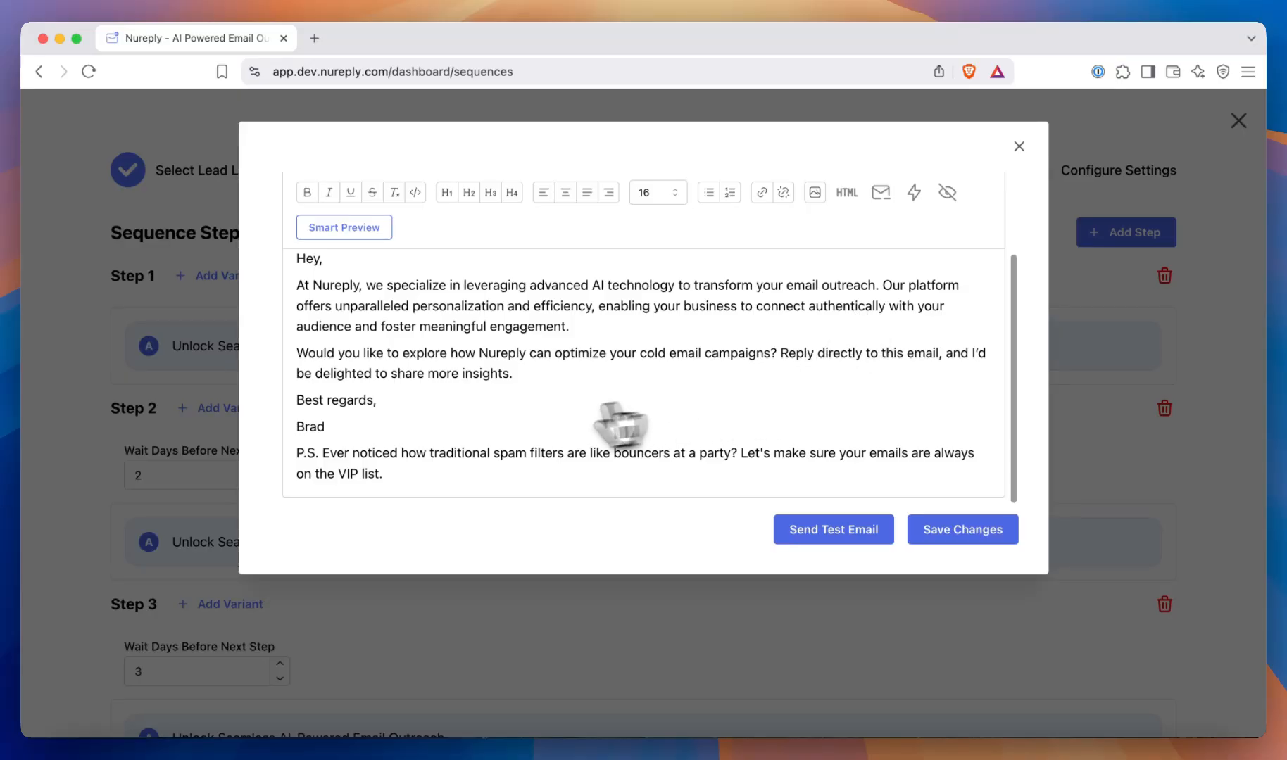
scroll(481, 451, up, 3)
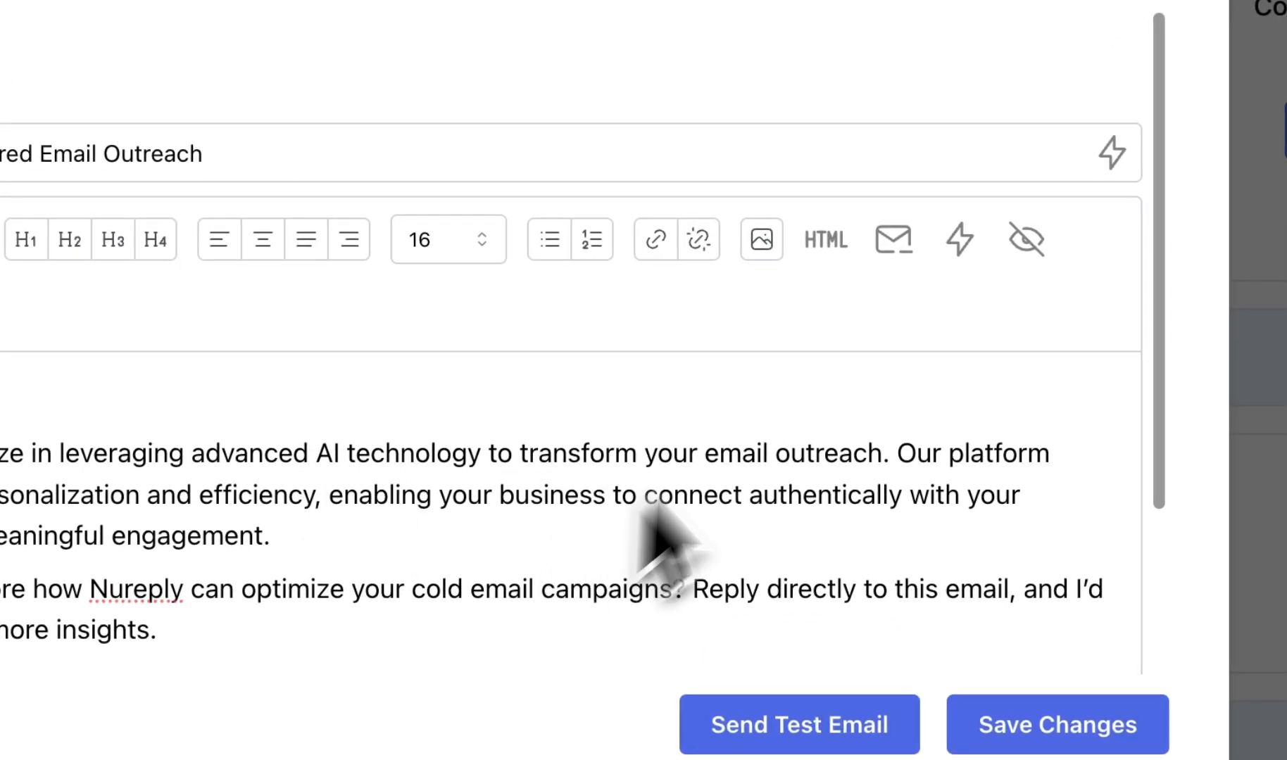
click(914, 286)
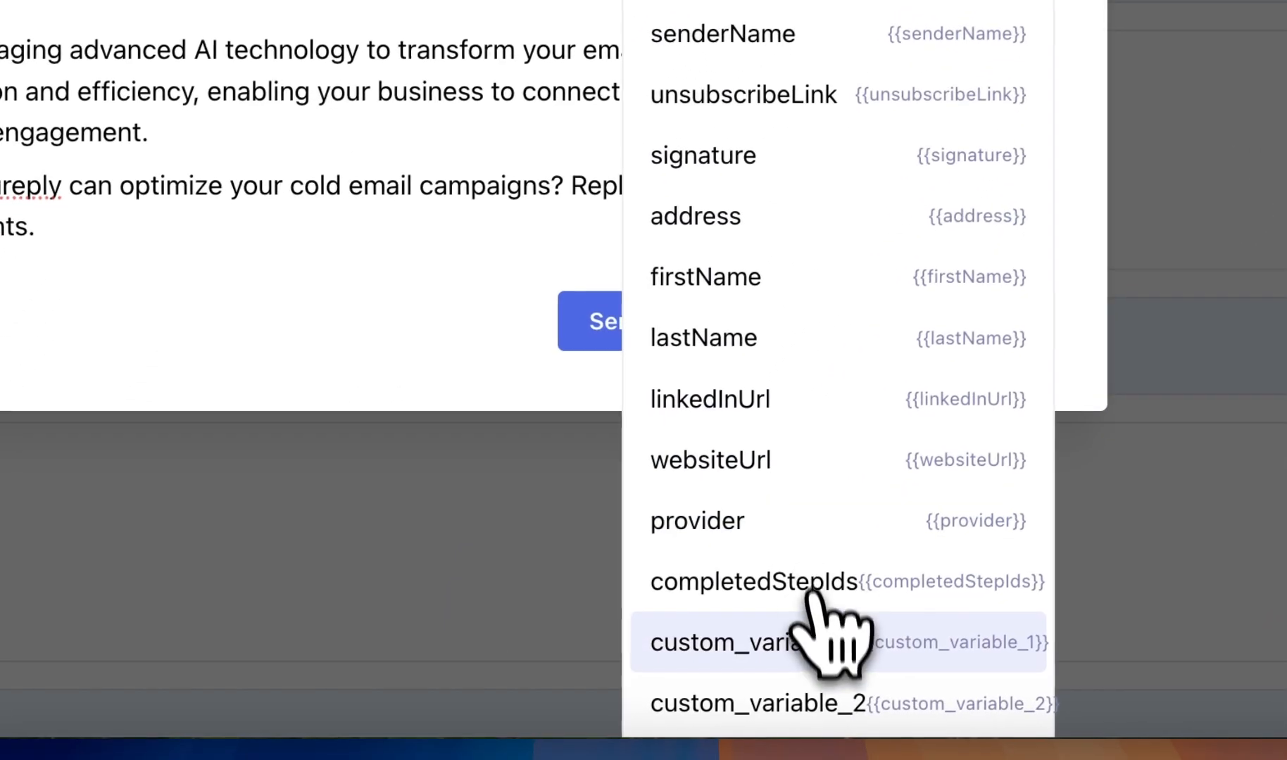
click(813, 636)
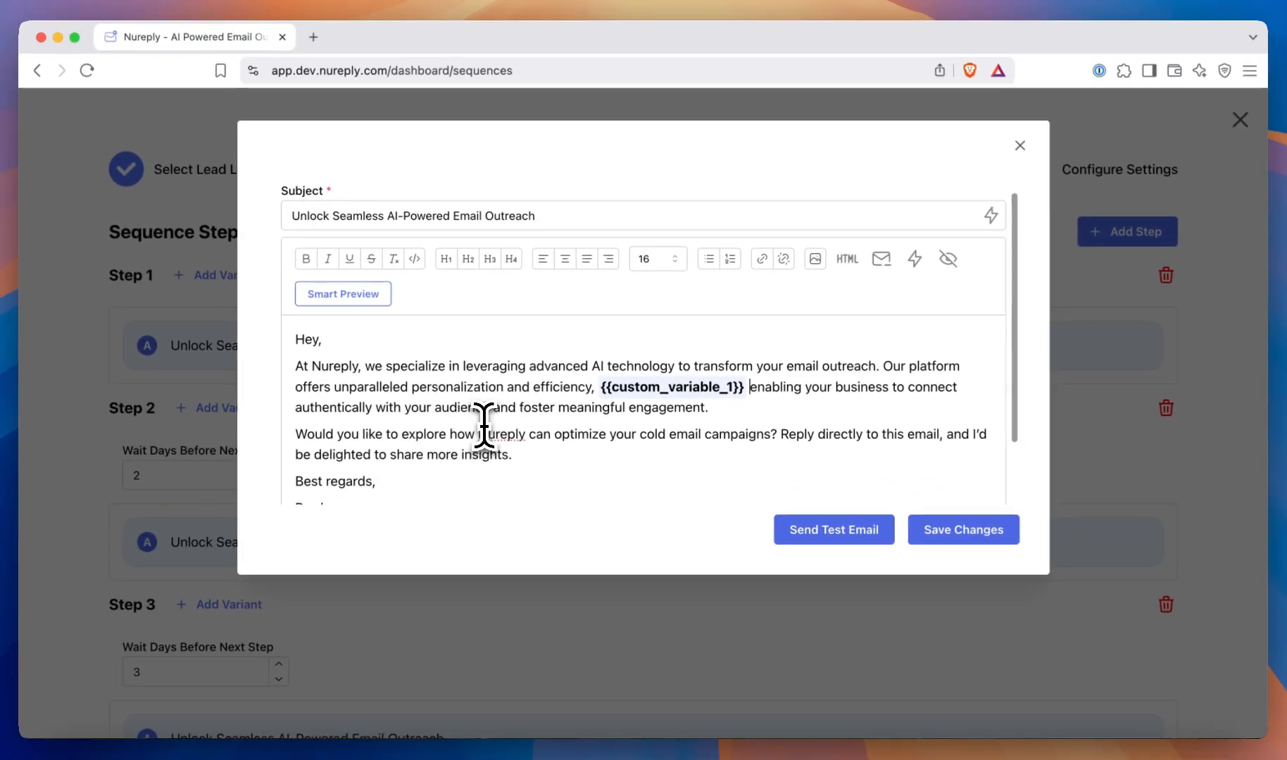
scroll(484, 424, down, 2)
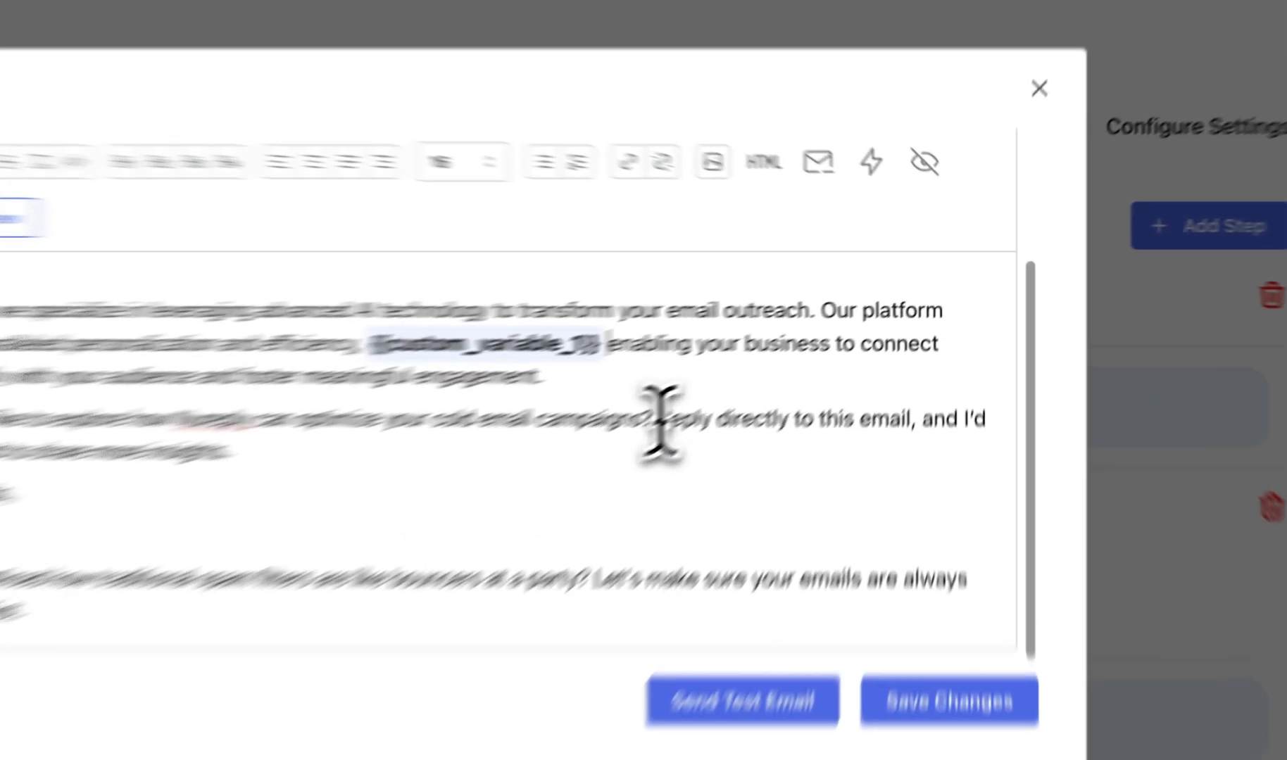
drag(779, 355, 940, 360)
click(846, 155)
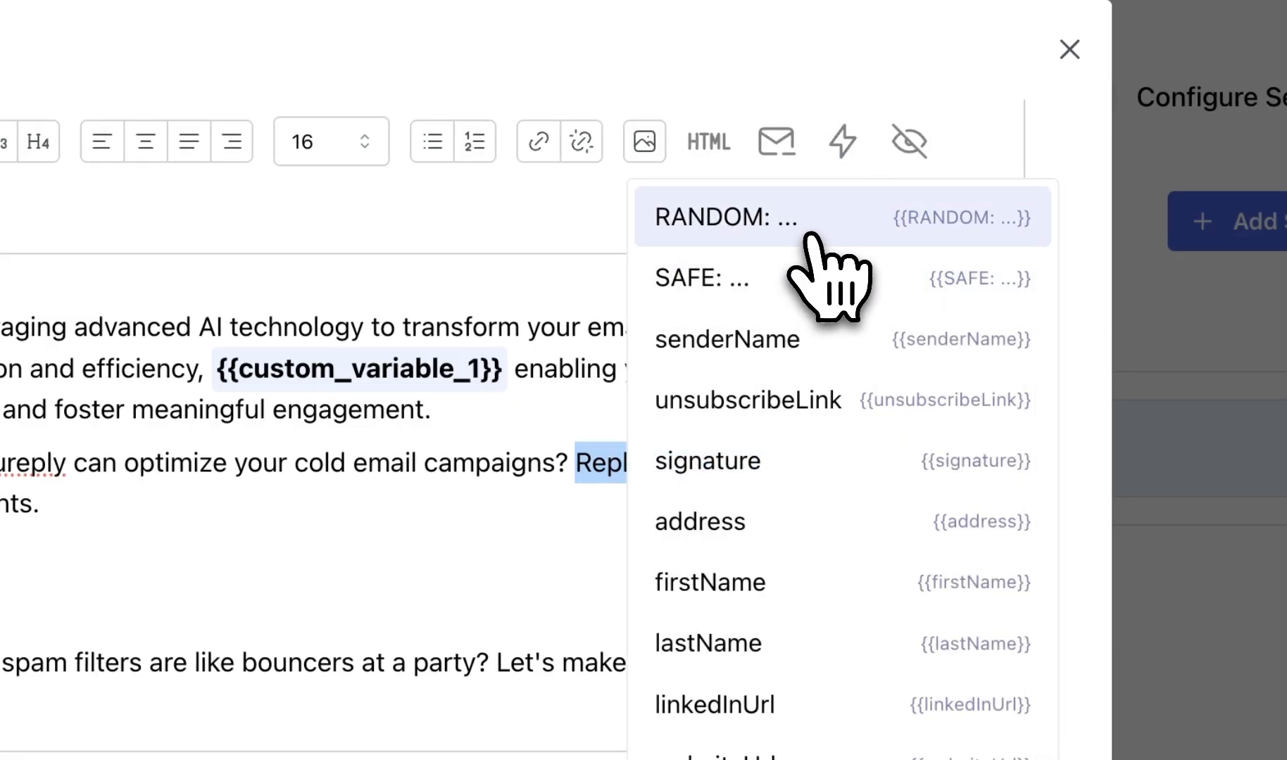
click(813, 278)
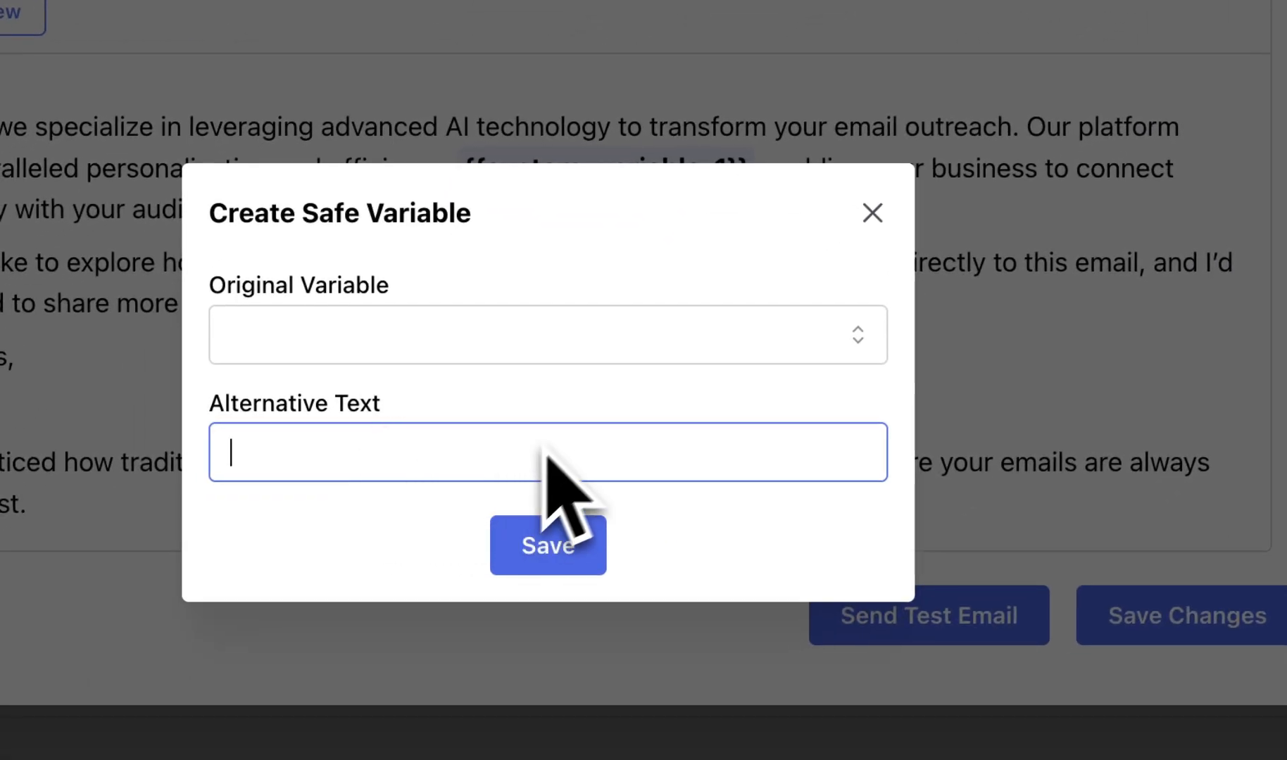
click(872, 213)
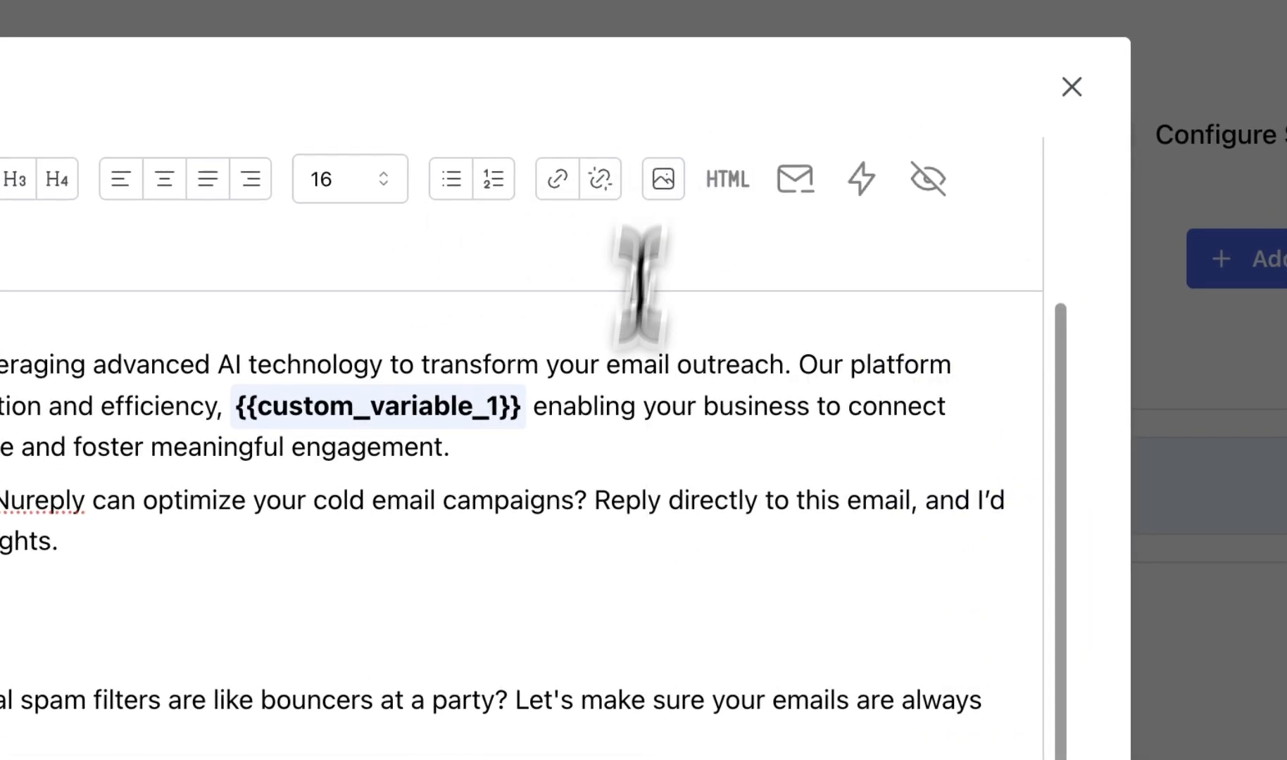
Preview the step 1 email in the Gmail Web and Outlook Web inbox views
scroll(602, 584, up, 3)
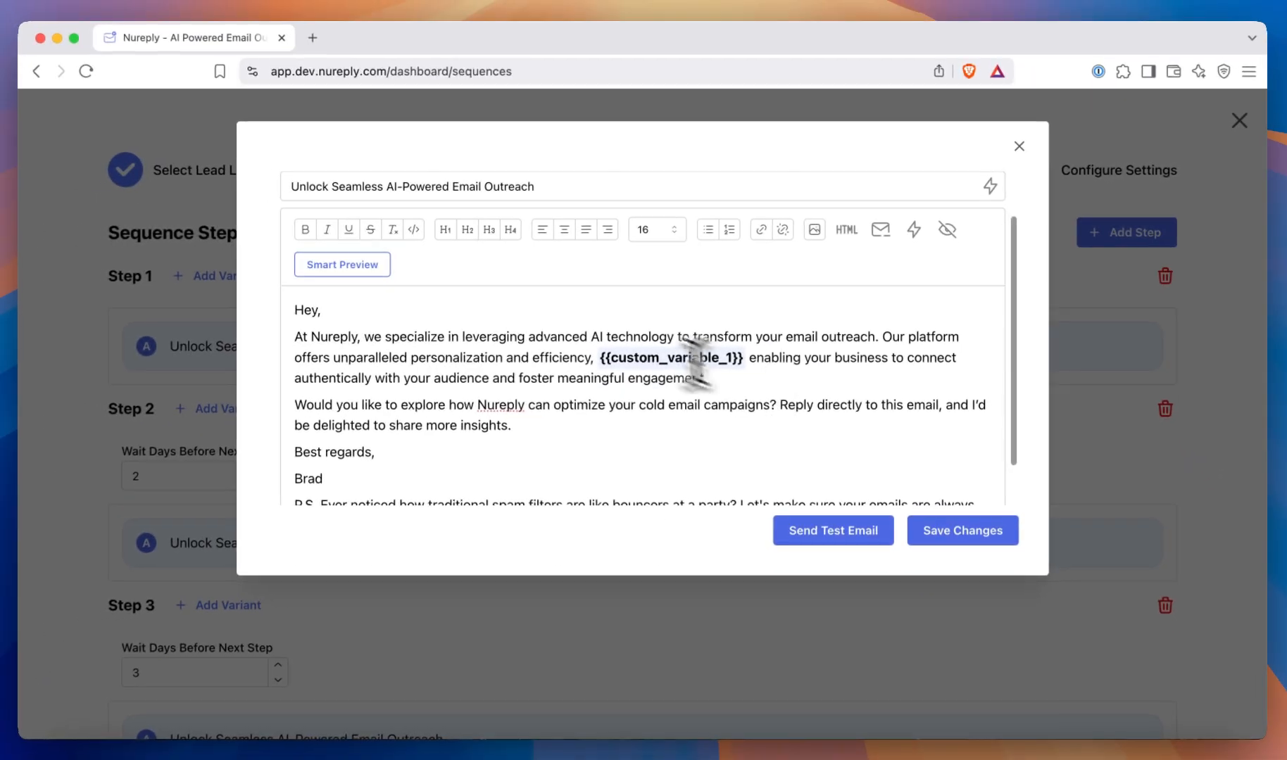
click(373, 265)
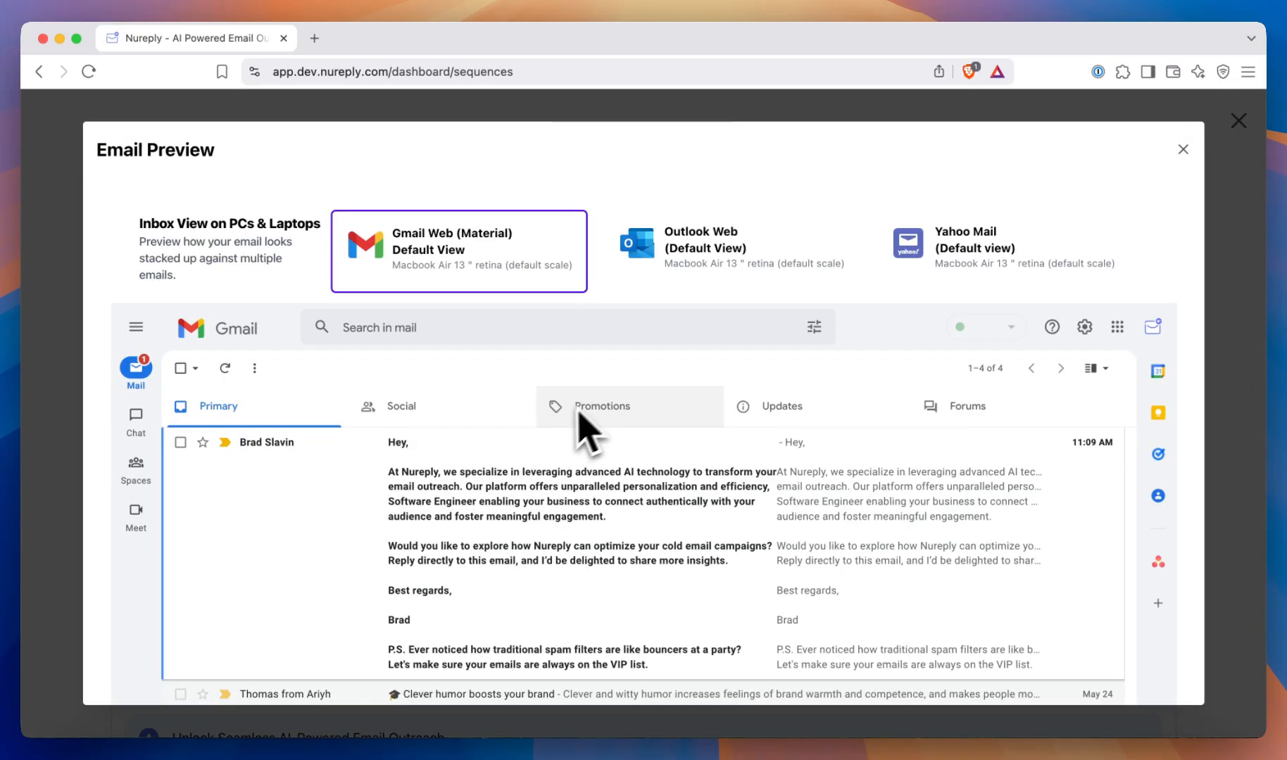
scroll(501, 540, down, 4)
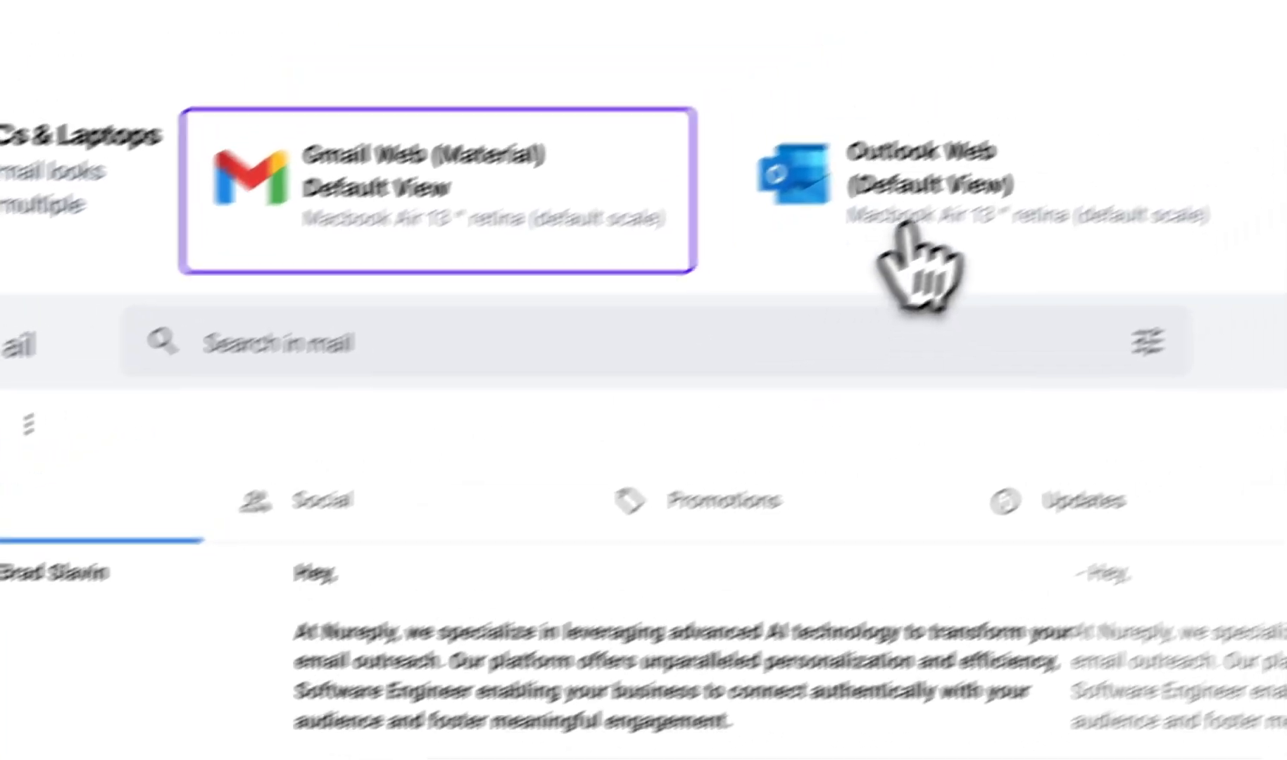
click(957, 176)
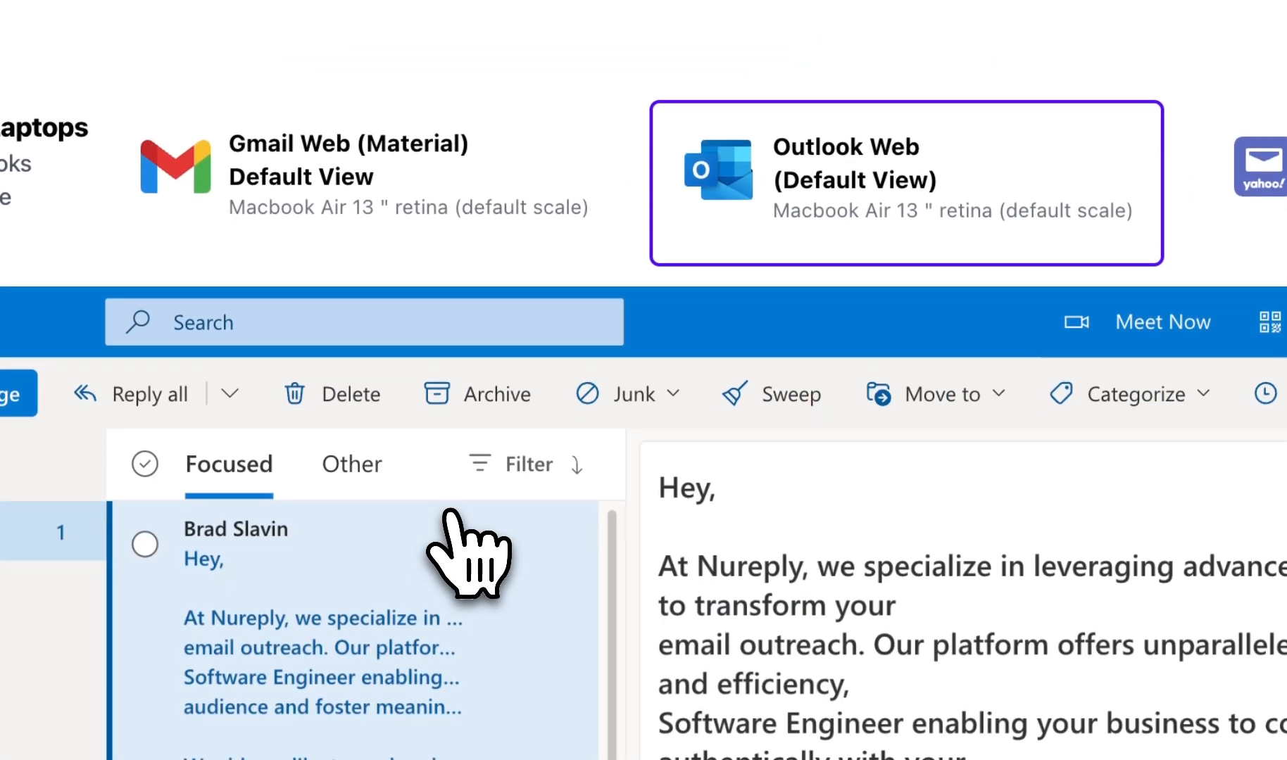
scroll(472, 552, down, 3)
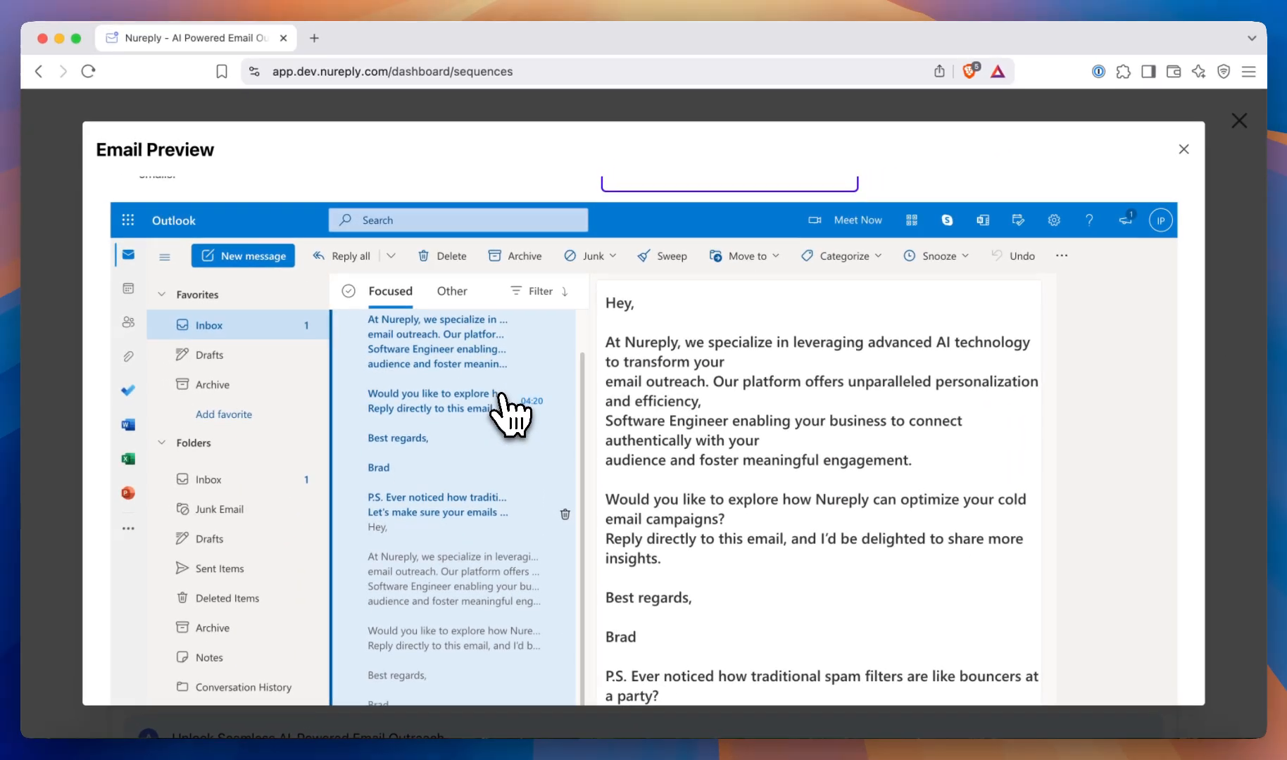
scroll(496, 435, up, 5)
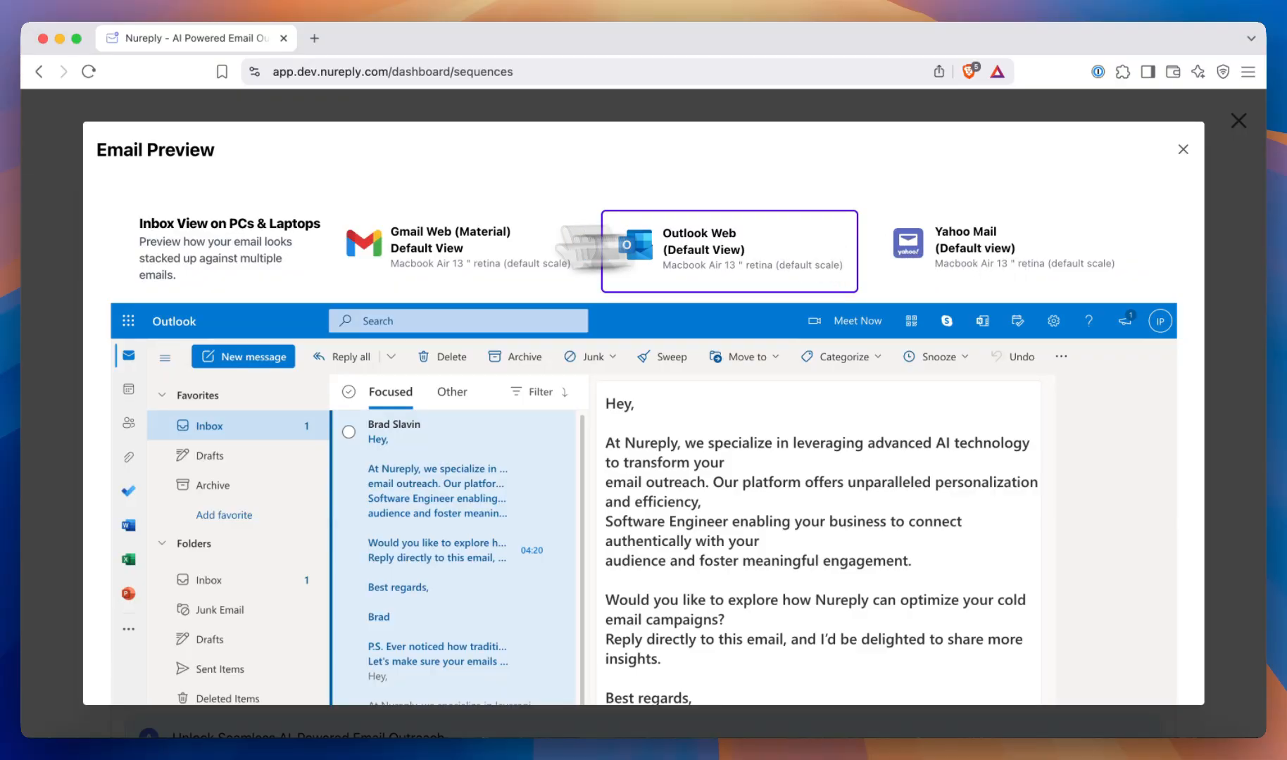
scroll(211, 415, down, 6)
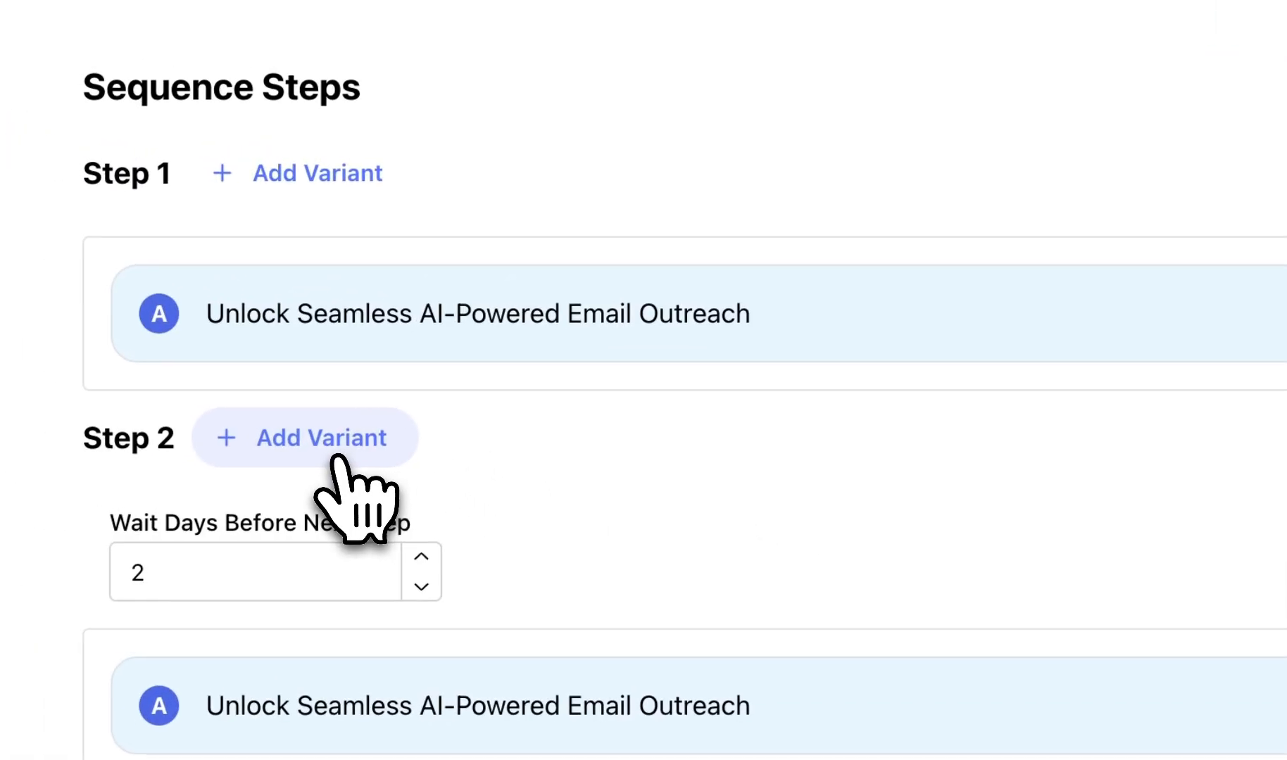
Start a blank new variant for step 2 and discard it
click(338, 454)
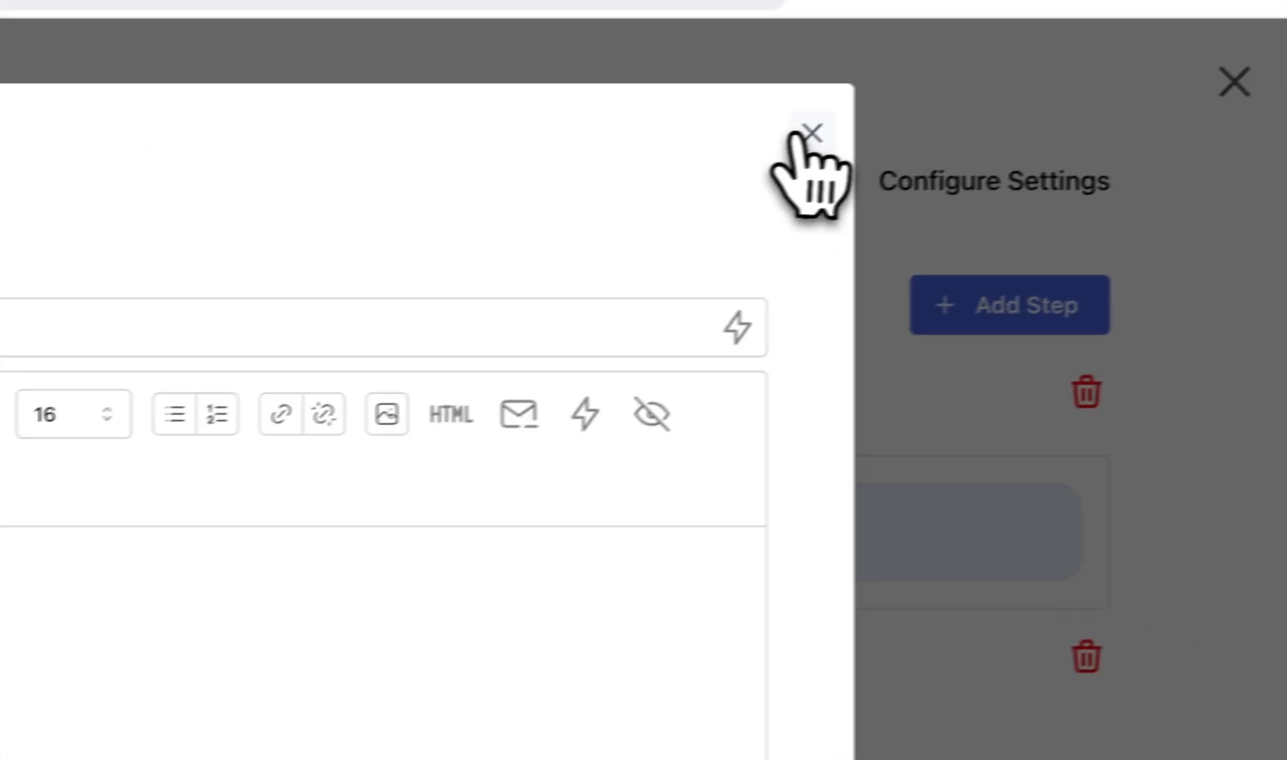
click(810, 132)
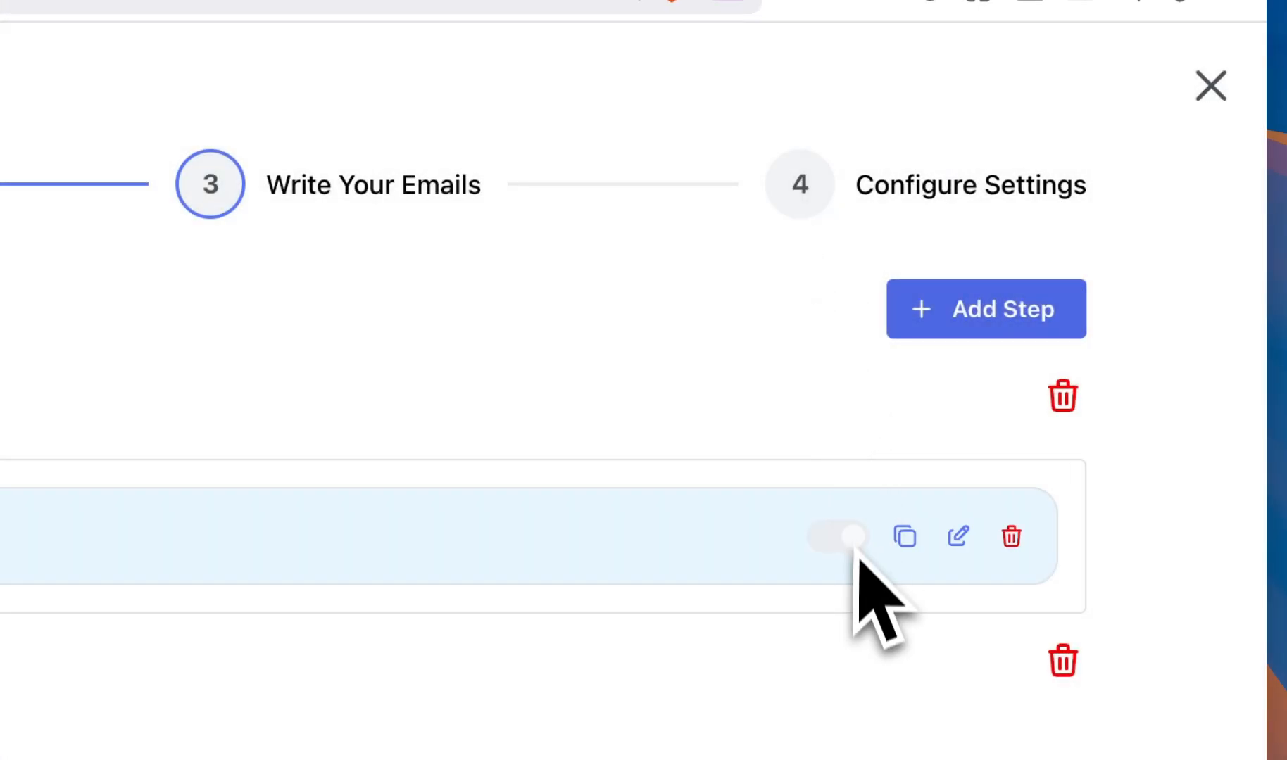
Duplicate the step 1 variant, add {{personalization}} after {{custom_variable_1}} in the copy's body and at the end of its subject, and save
click(906, 539)
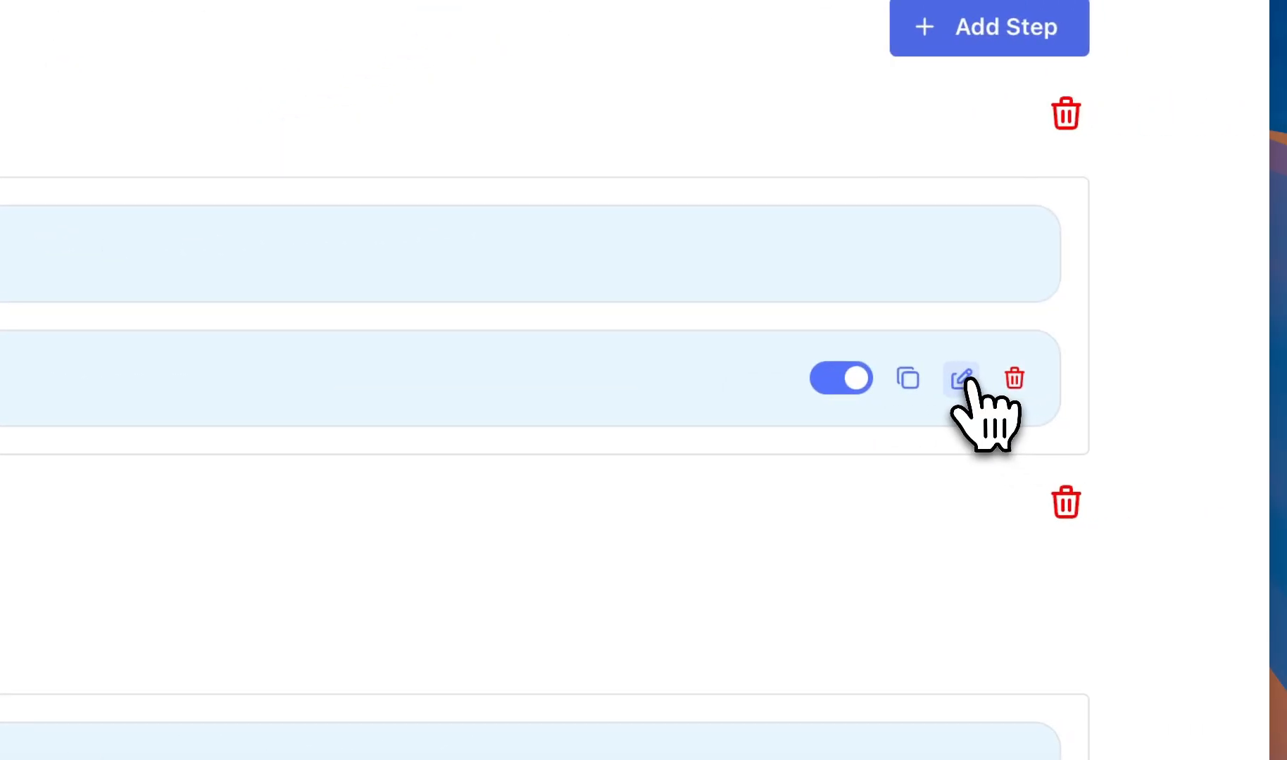
click(964, 380)
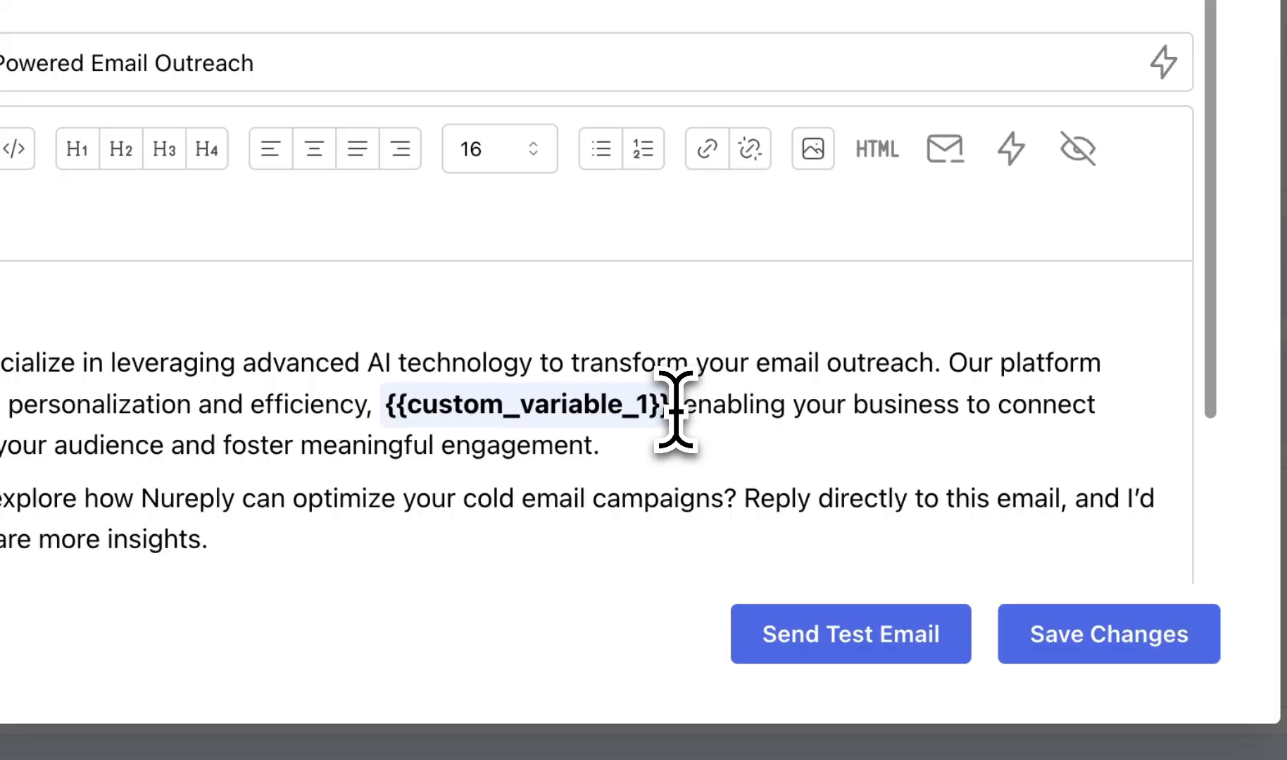
click(675, 410)
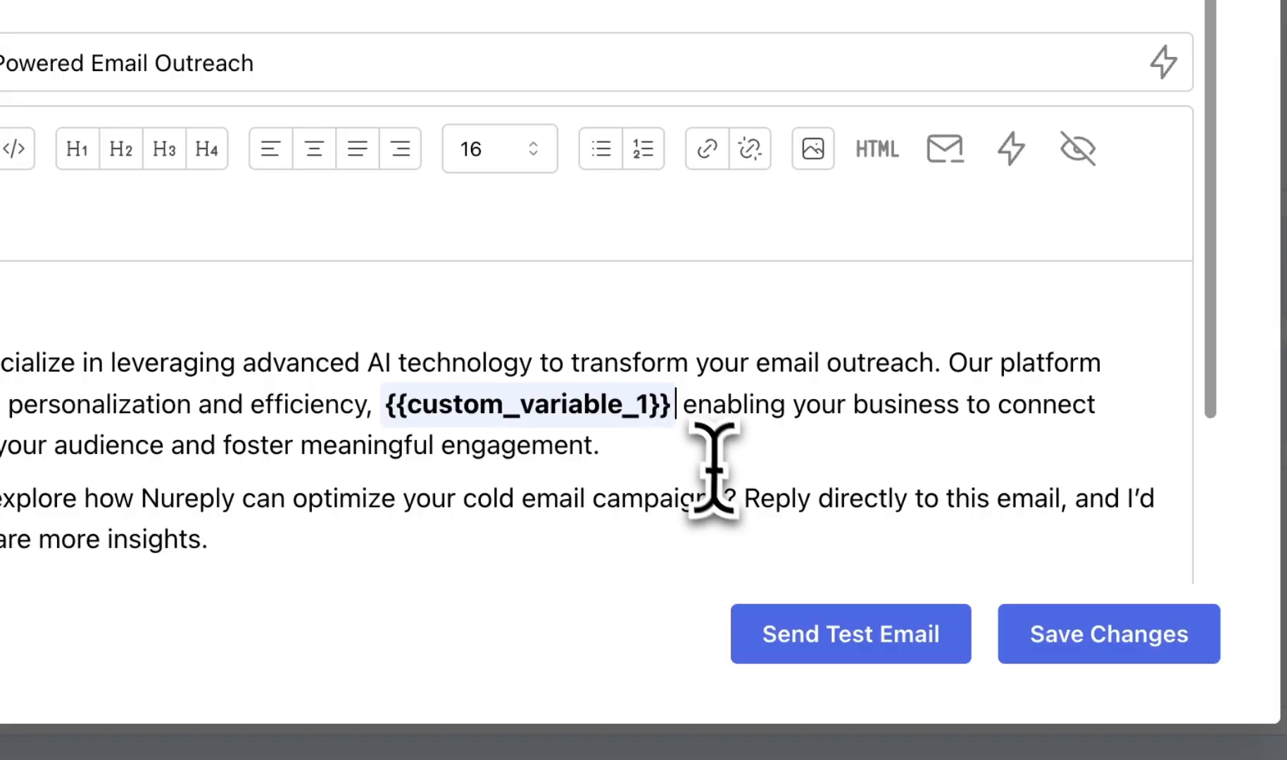
text(, {{personalization)
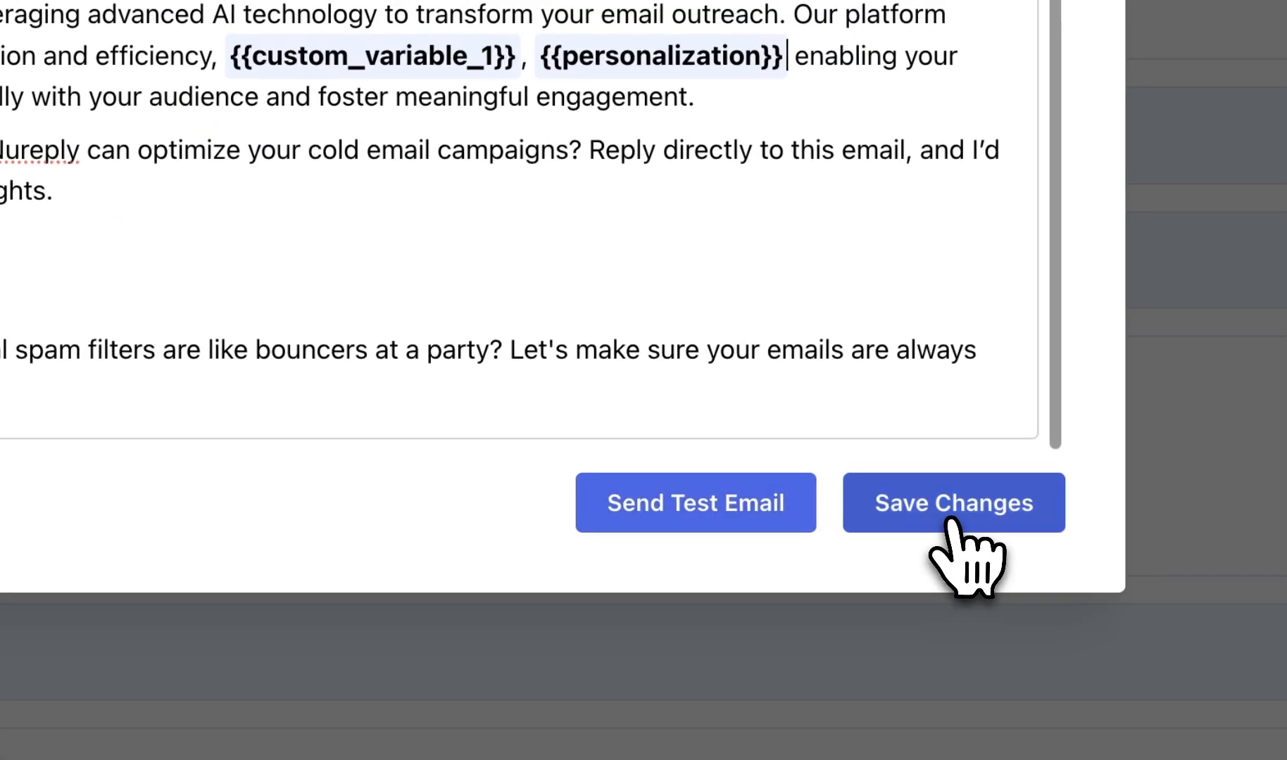
click(823, 399)
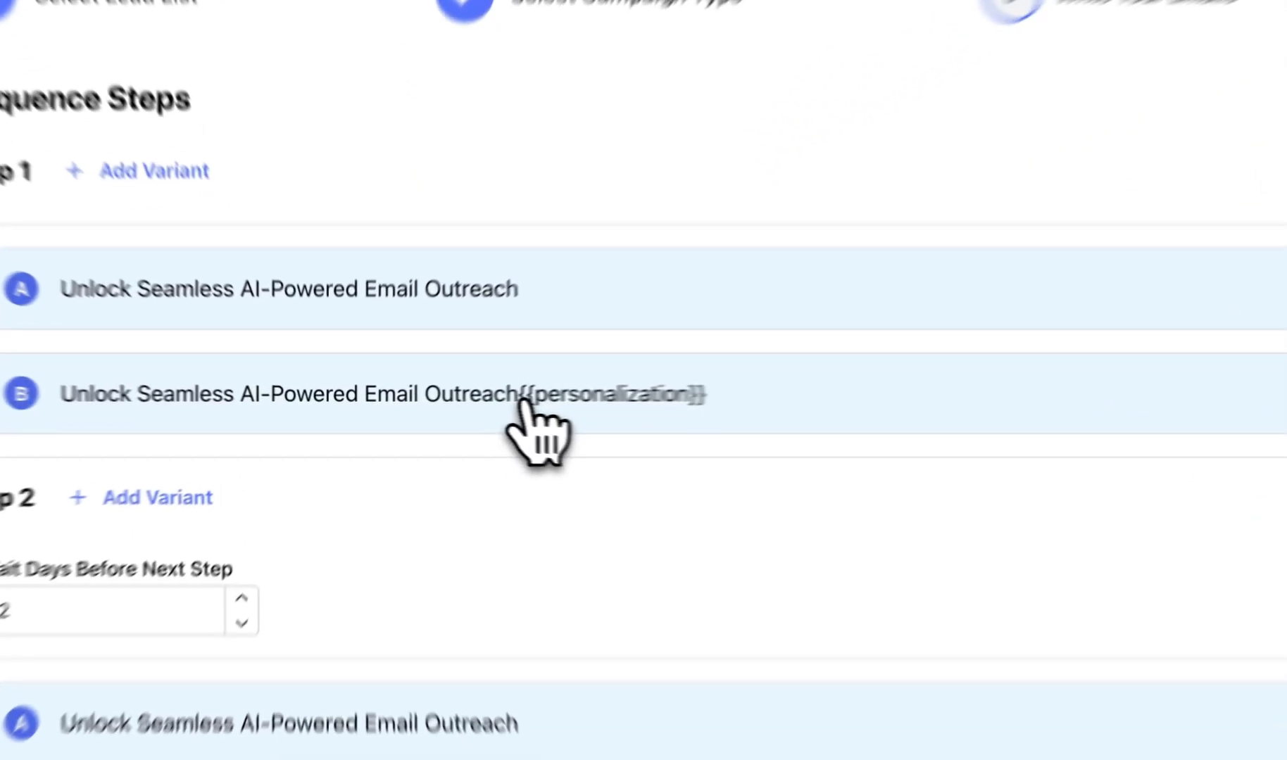
Set the wait days before next step to 4 for step 2
drag(449, 406, 569, 406)
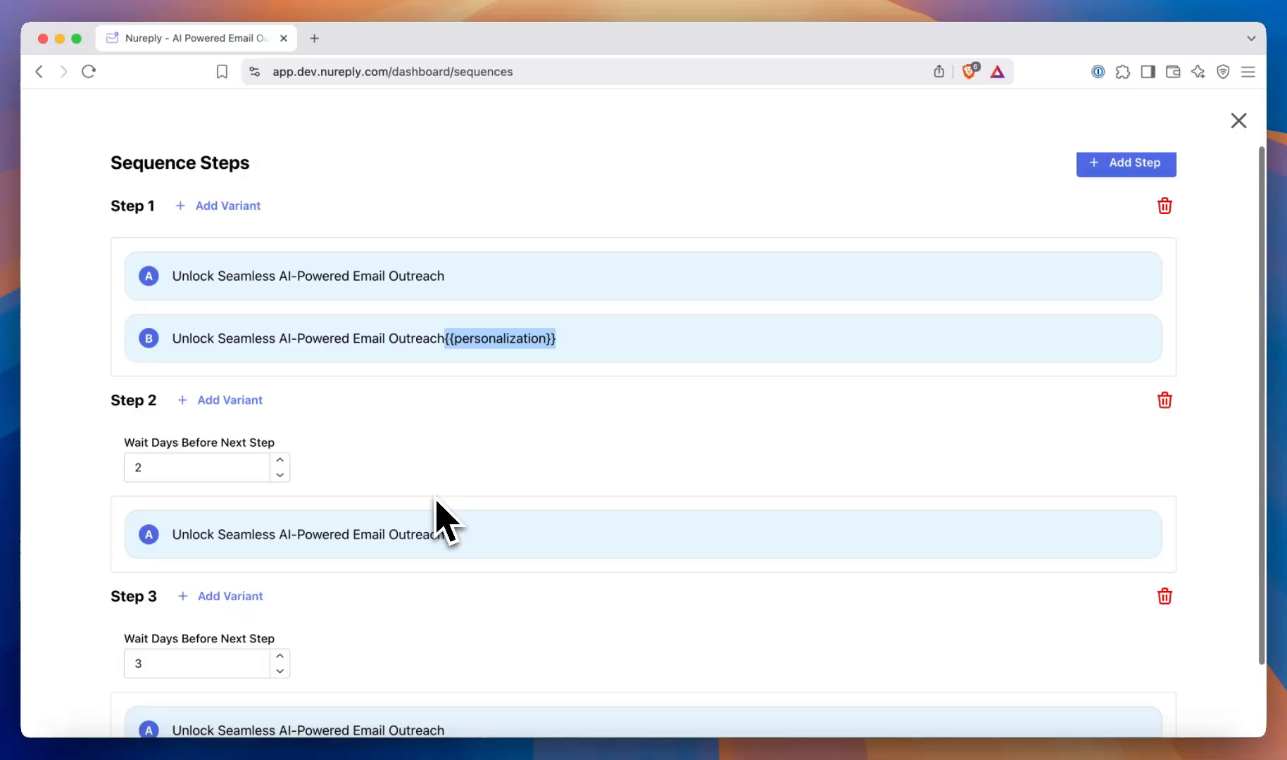
scroll(437, 501, down, 3)
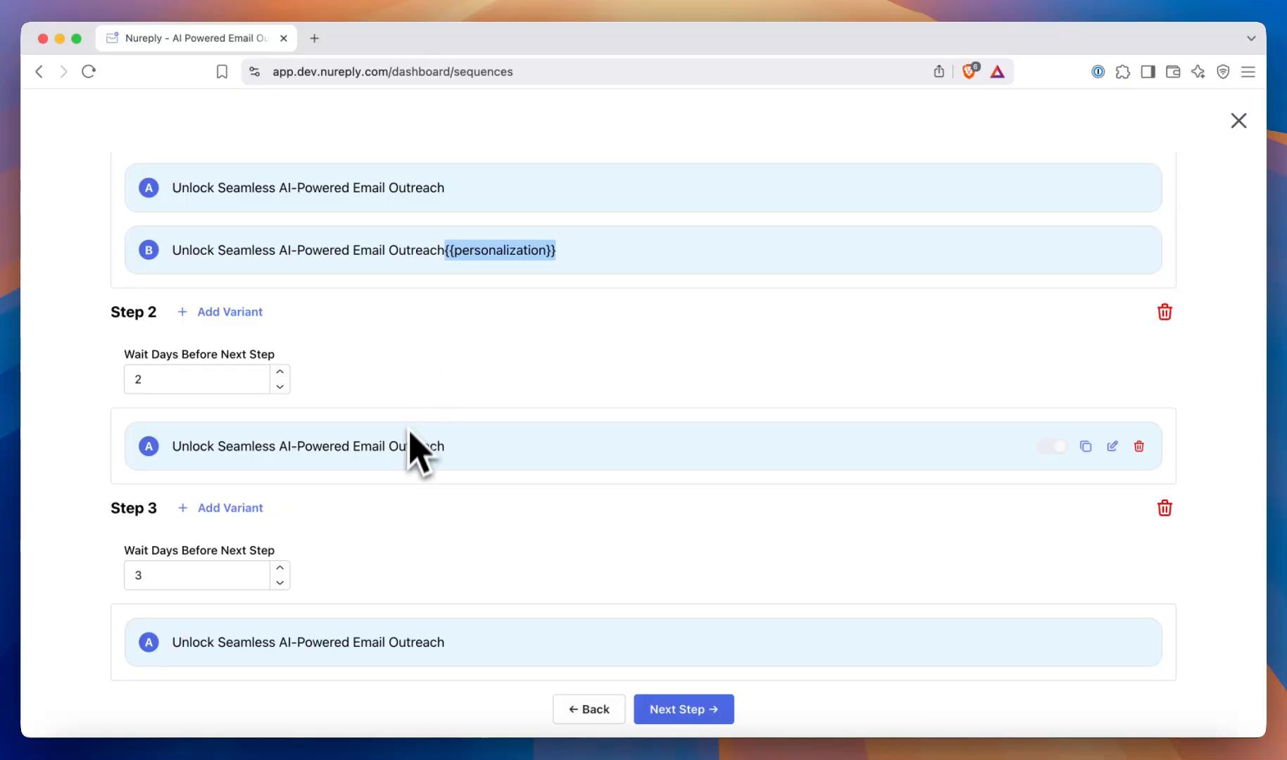
click(279, 372)
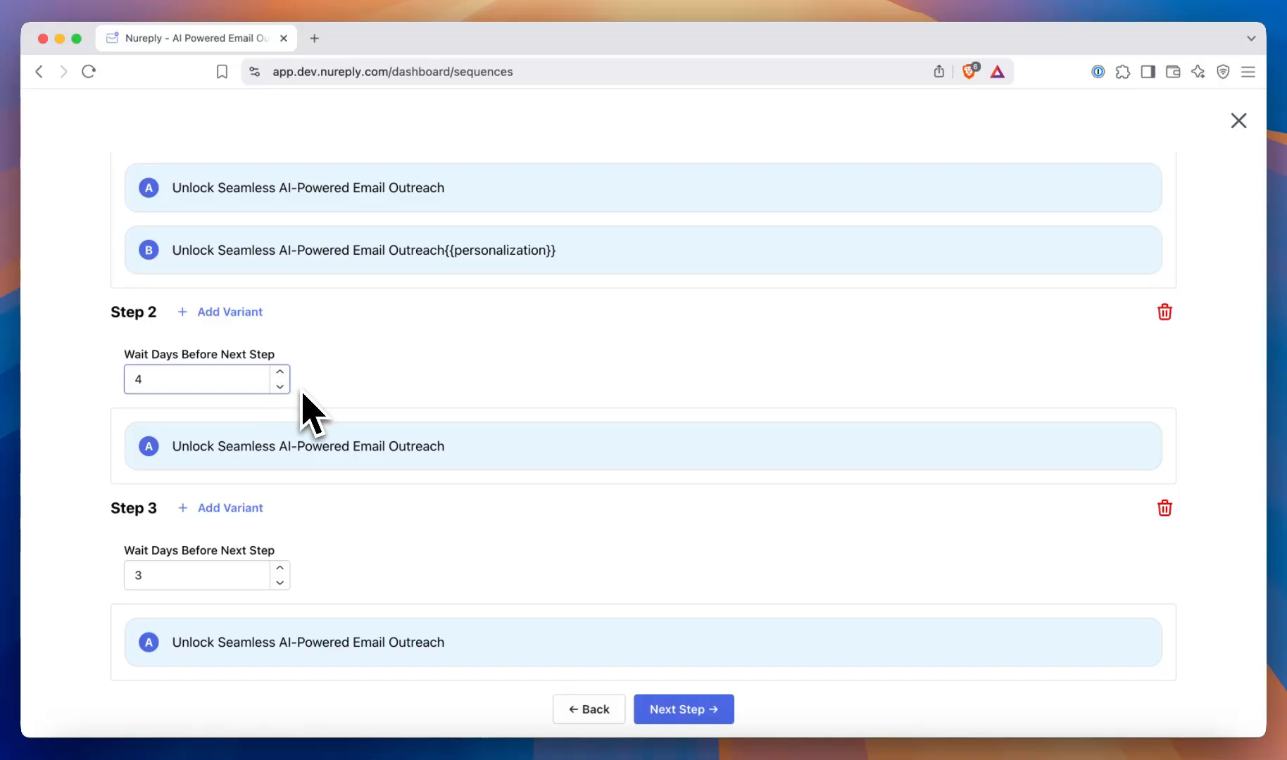
Open the step 2 email variant and review its follow-up text
mouse_move(806, 452)
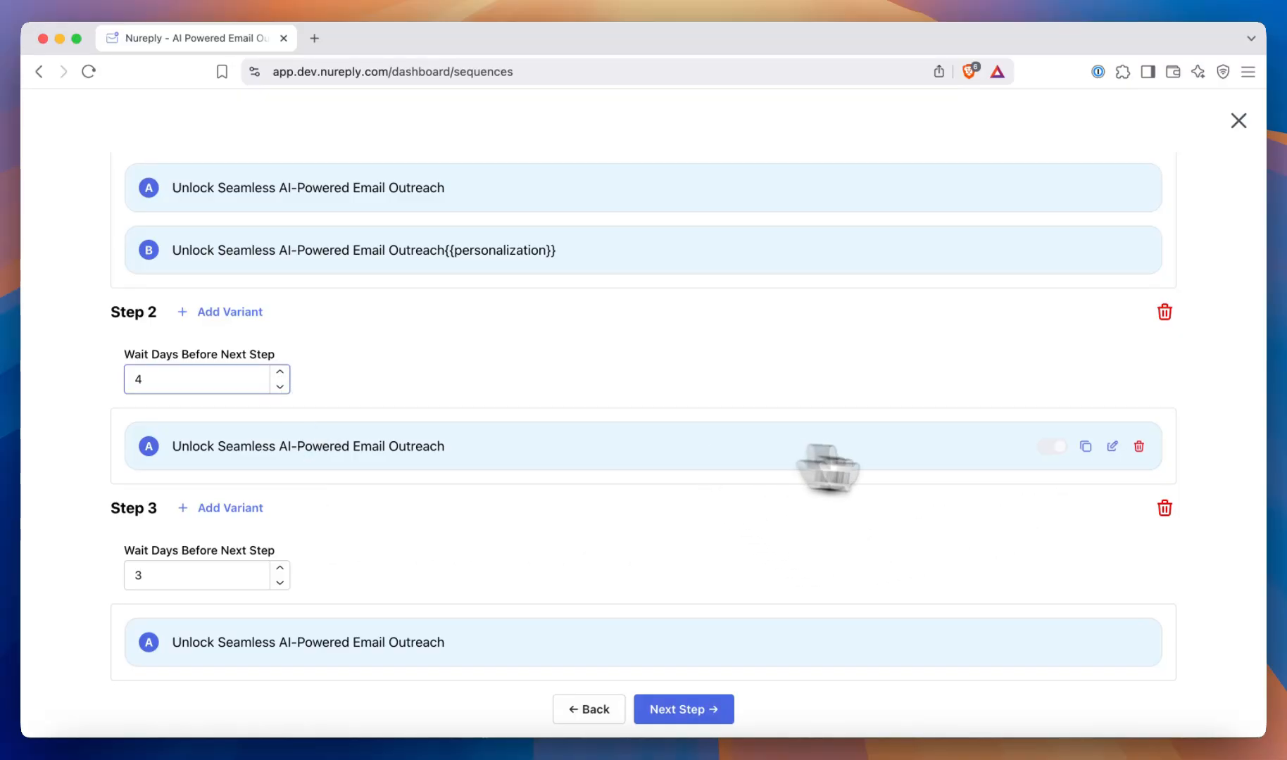
click(1112, 447)
scroll(496, 472, down, 1)
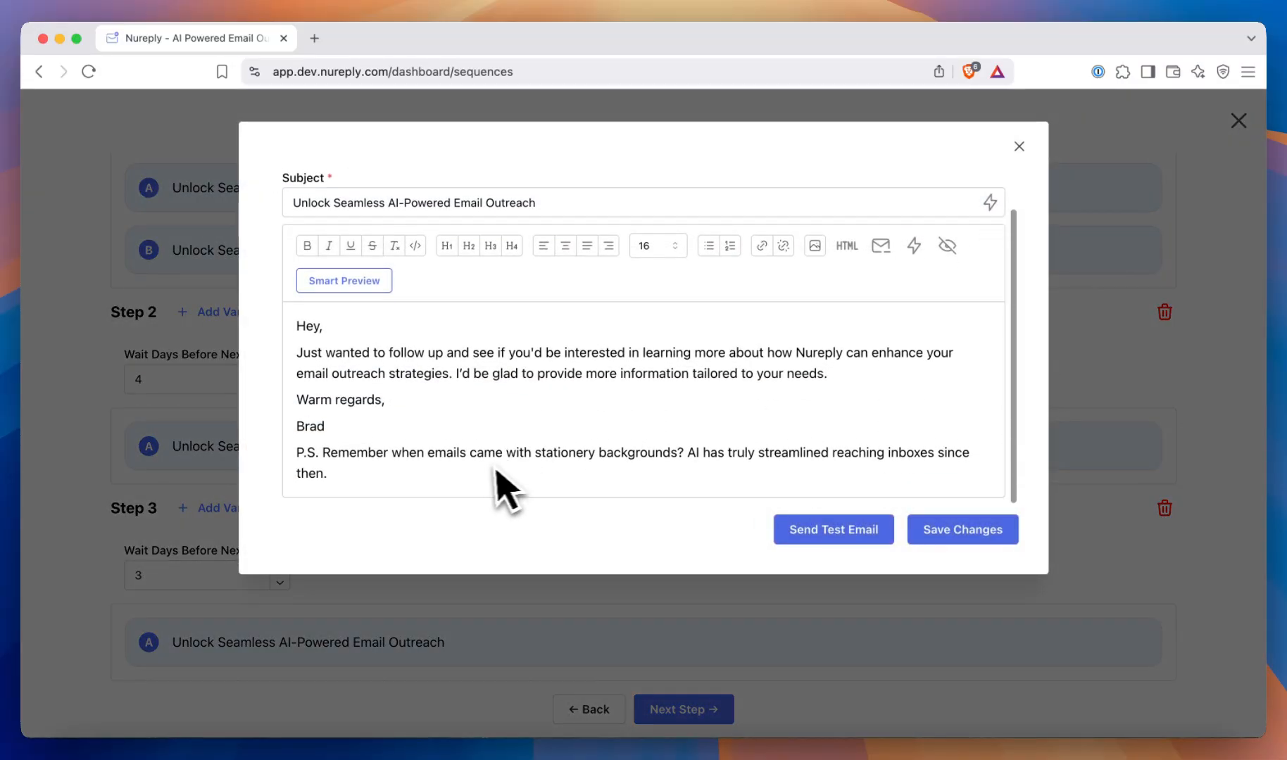
Leave the step 2 email editor for the campaign's configuration settings and name the campaign Demo Demo
scroll(496, 485, up, 1)
click(1019, 147)
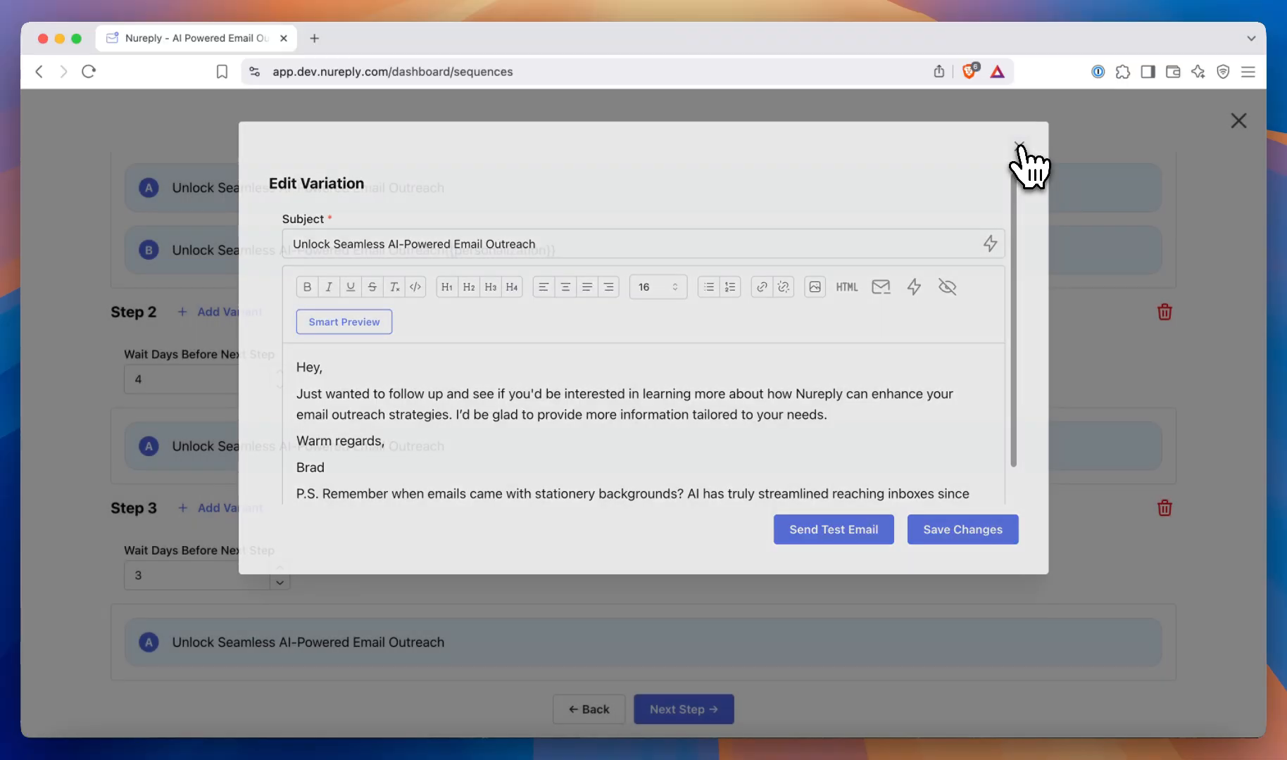
click(689, 709)
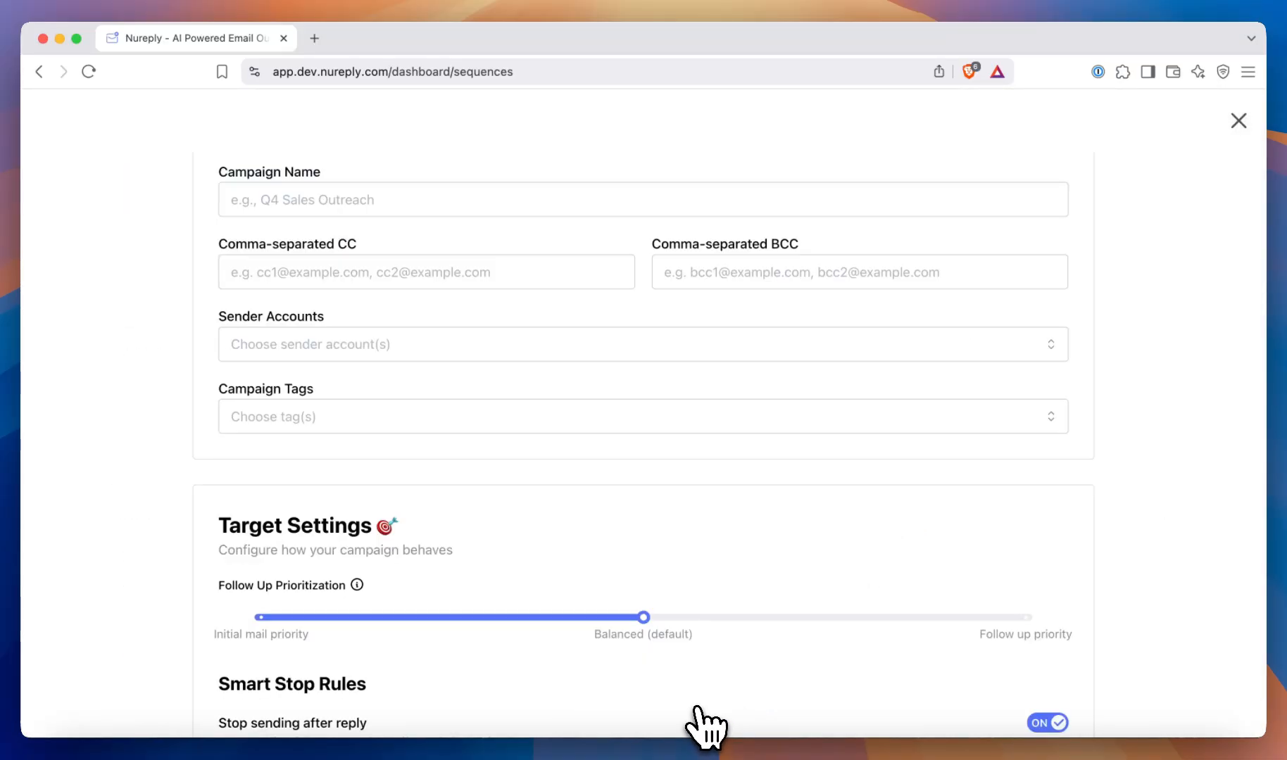
click(413, 201)
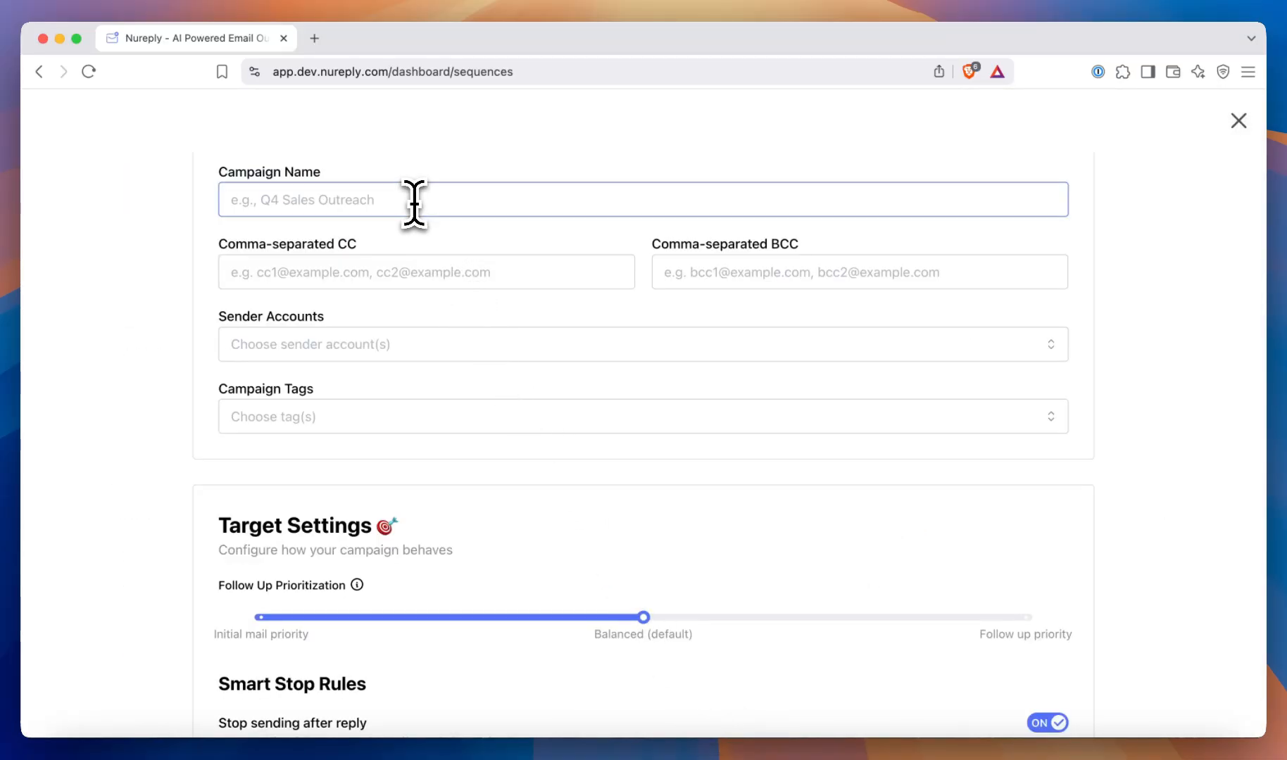
text(Demo Demo)
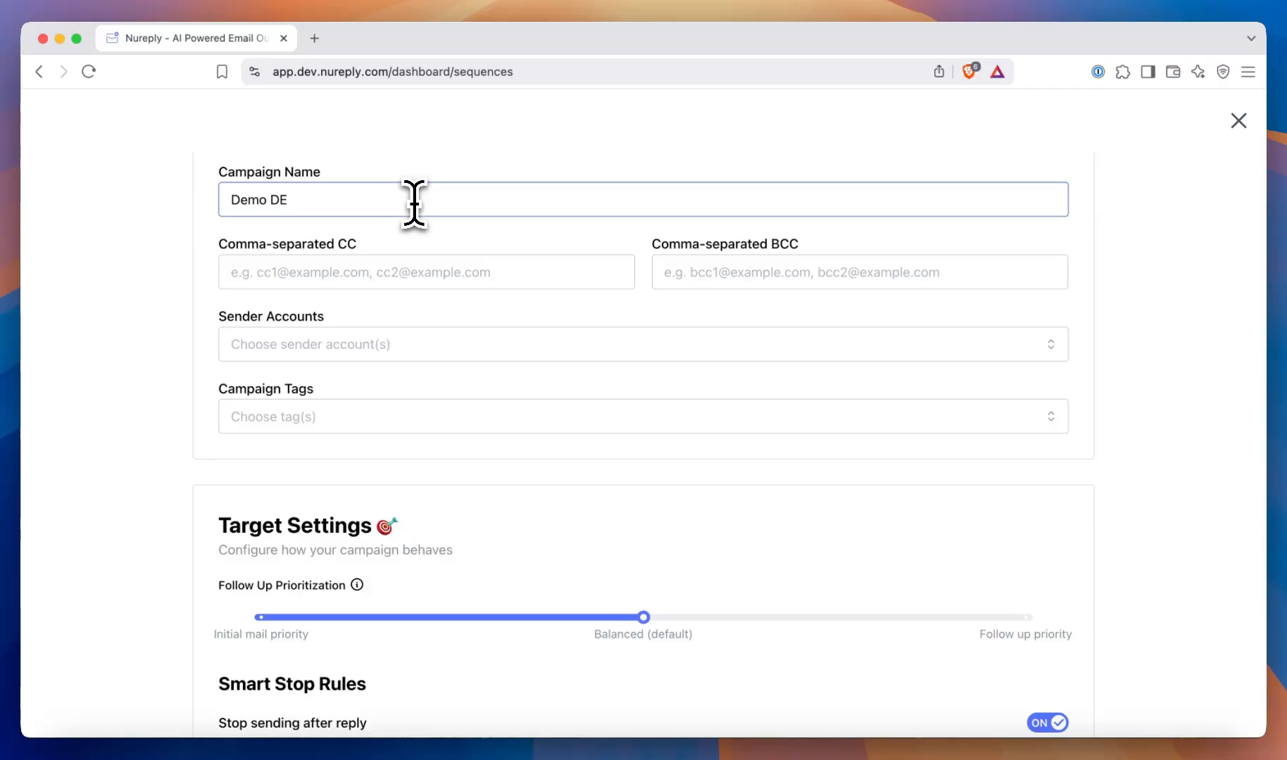
Select seven sender accounts for the campaign: three user1, one user2 and three user3 accounts
click(353, 345)
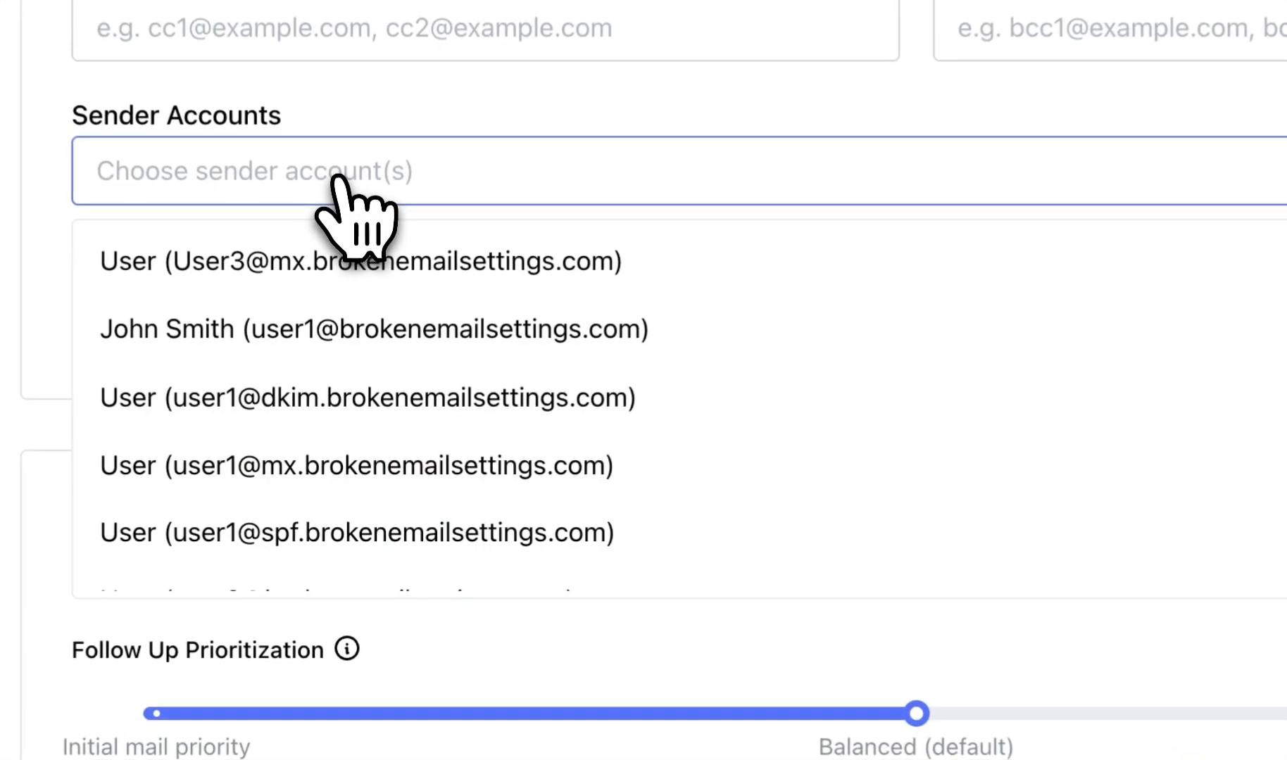
click(358, 271)
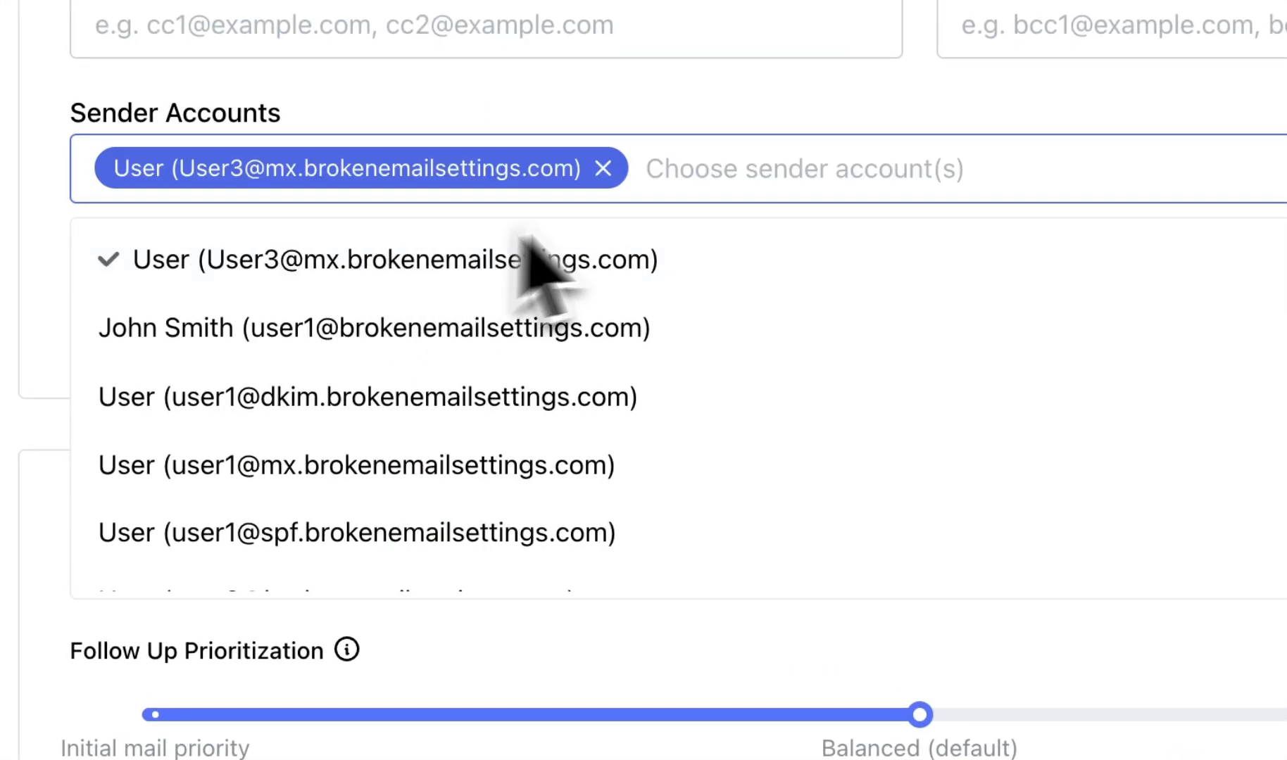
click(702, 342)
click(695, 402)
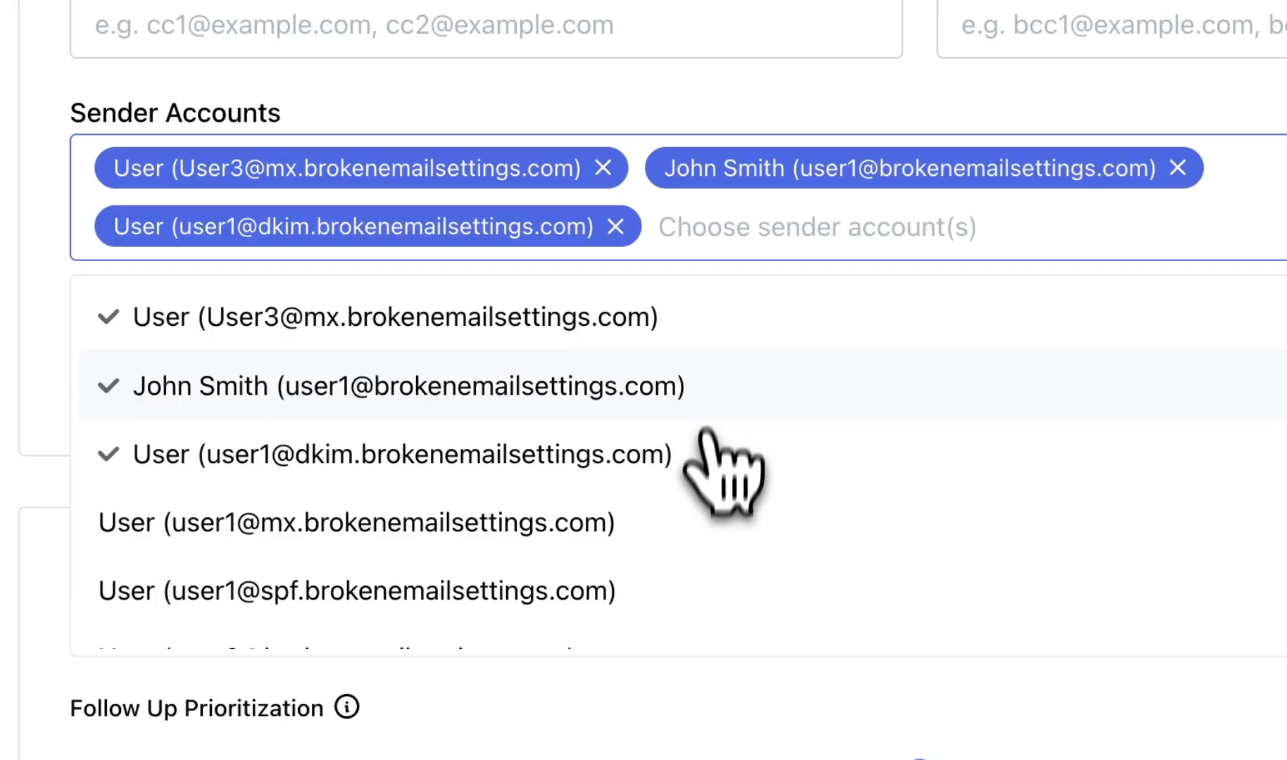
click(697, 527)
scroll(693, 525, down, 5)
click(697, 511)
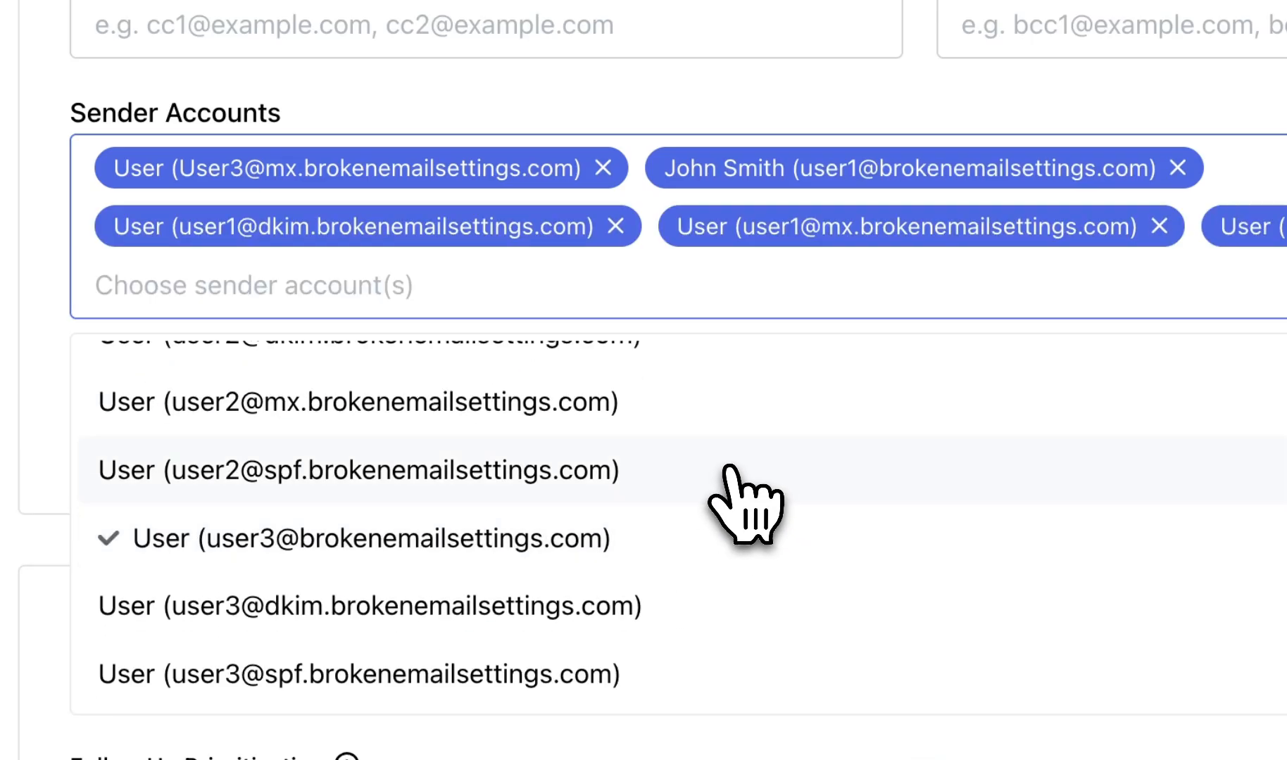
click(723, 468)
click(575, 604)
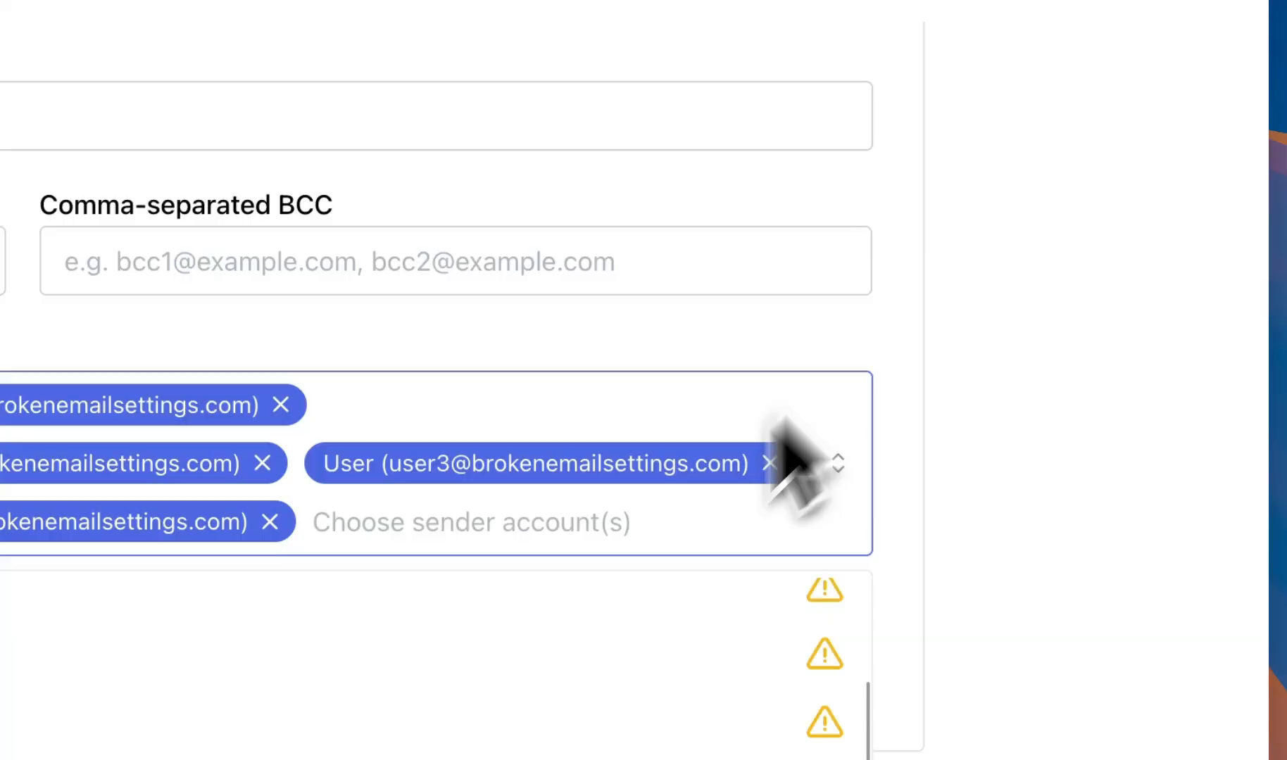
Check the warmup status of the sender accounts and look over the campaign's target settings
mouse_move(826, 593)
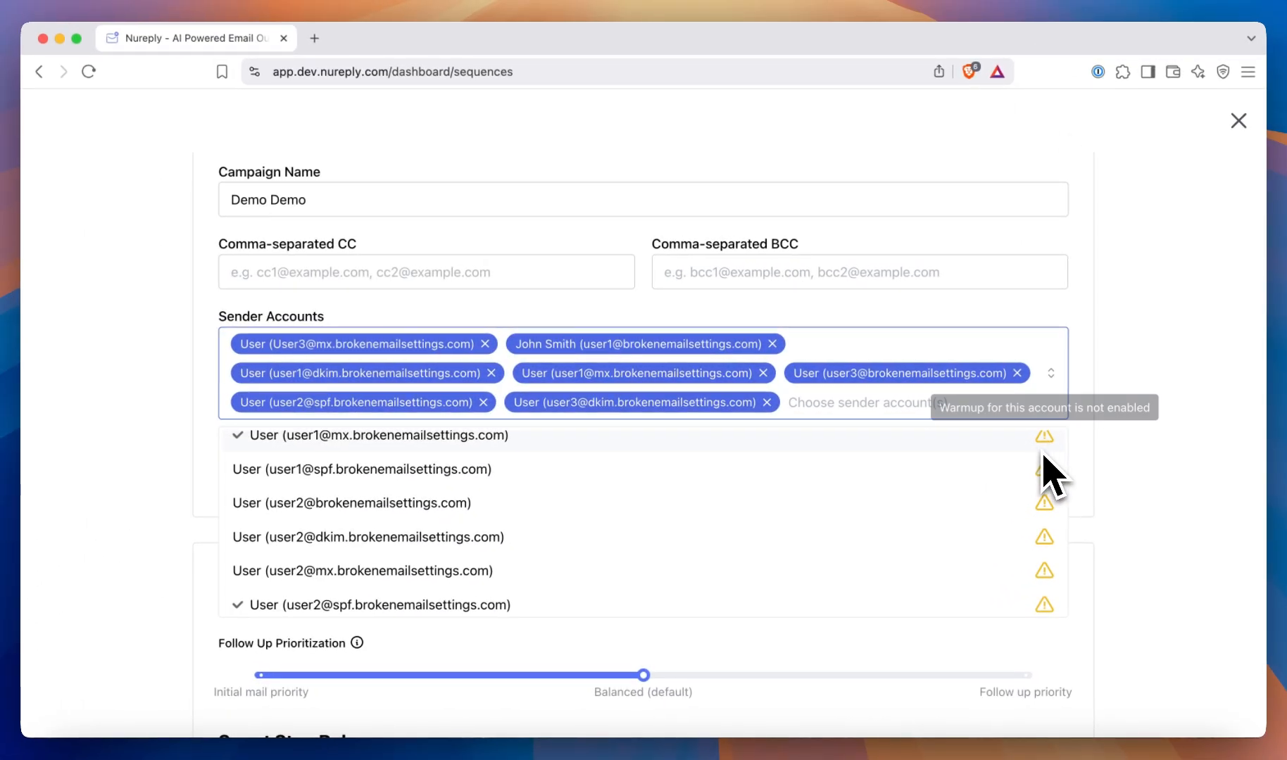
scroll(1061, 466, up, 1)
scroll(1048, 454, up, 2)
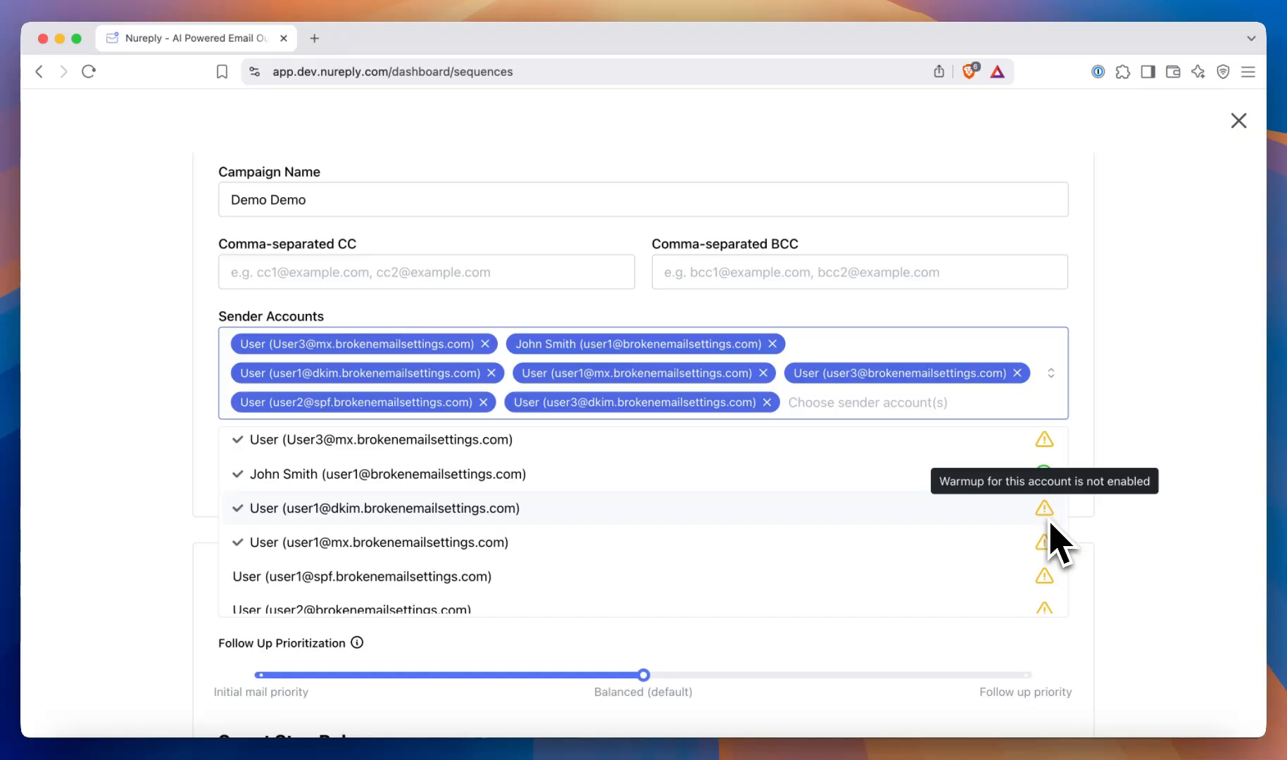
scroll(1137, 479, down, 3)
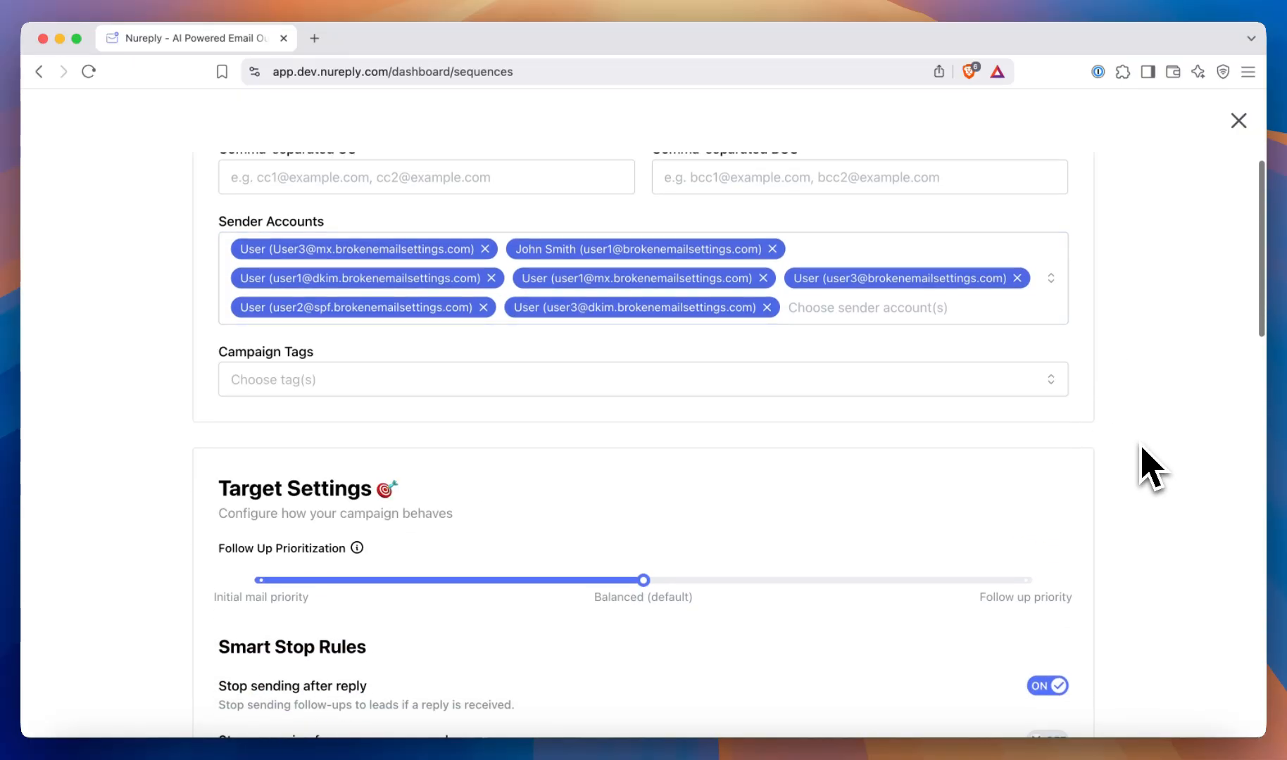
scroll(1147, 468, down, 10)
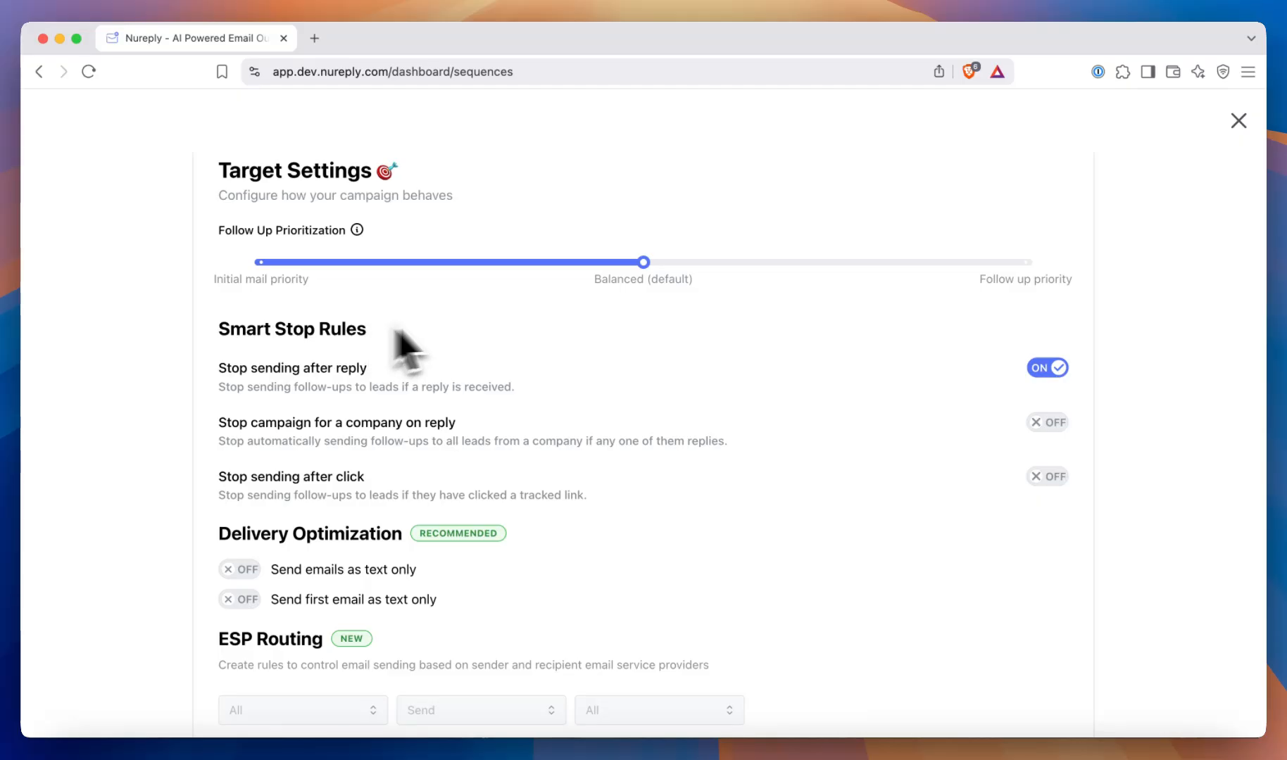
scroll(570, 337, up, 4)
scroll(572, 334, up, 8)
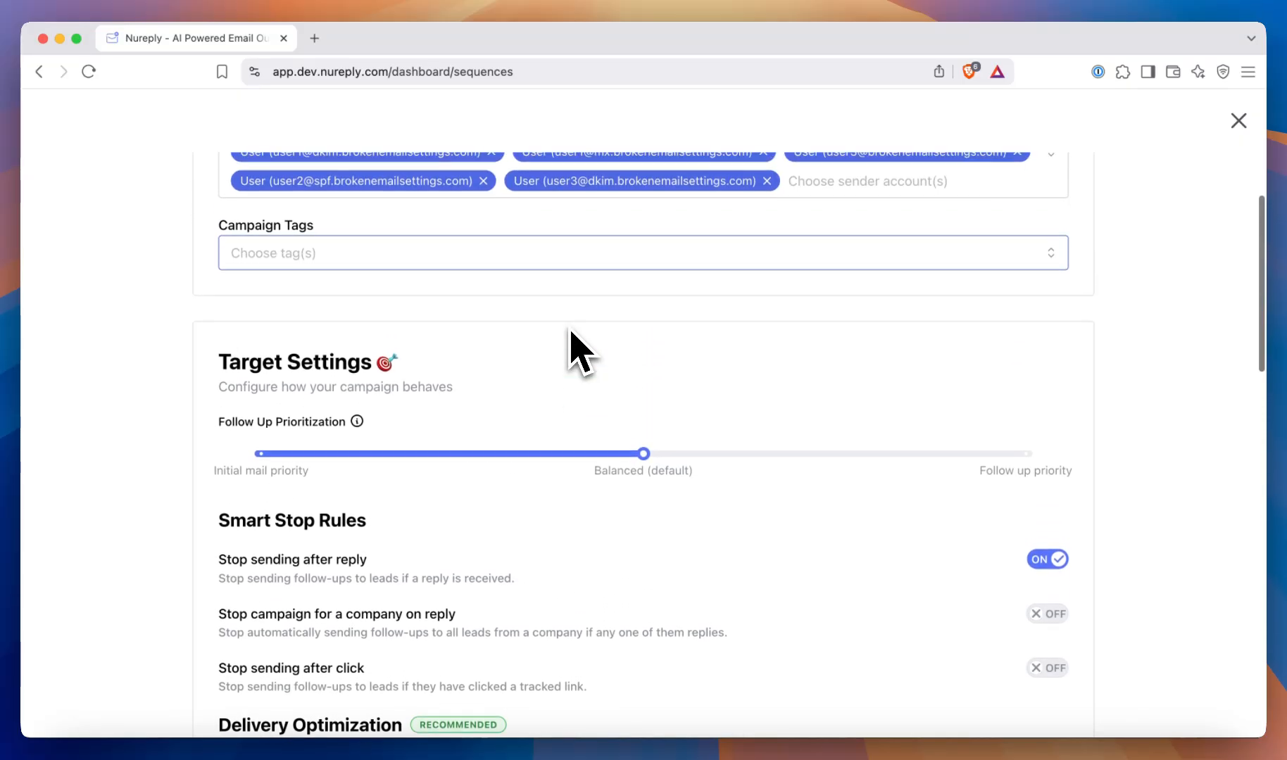
scroll(574, 340, up, 1)
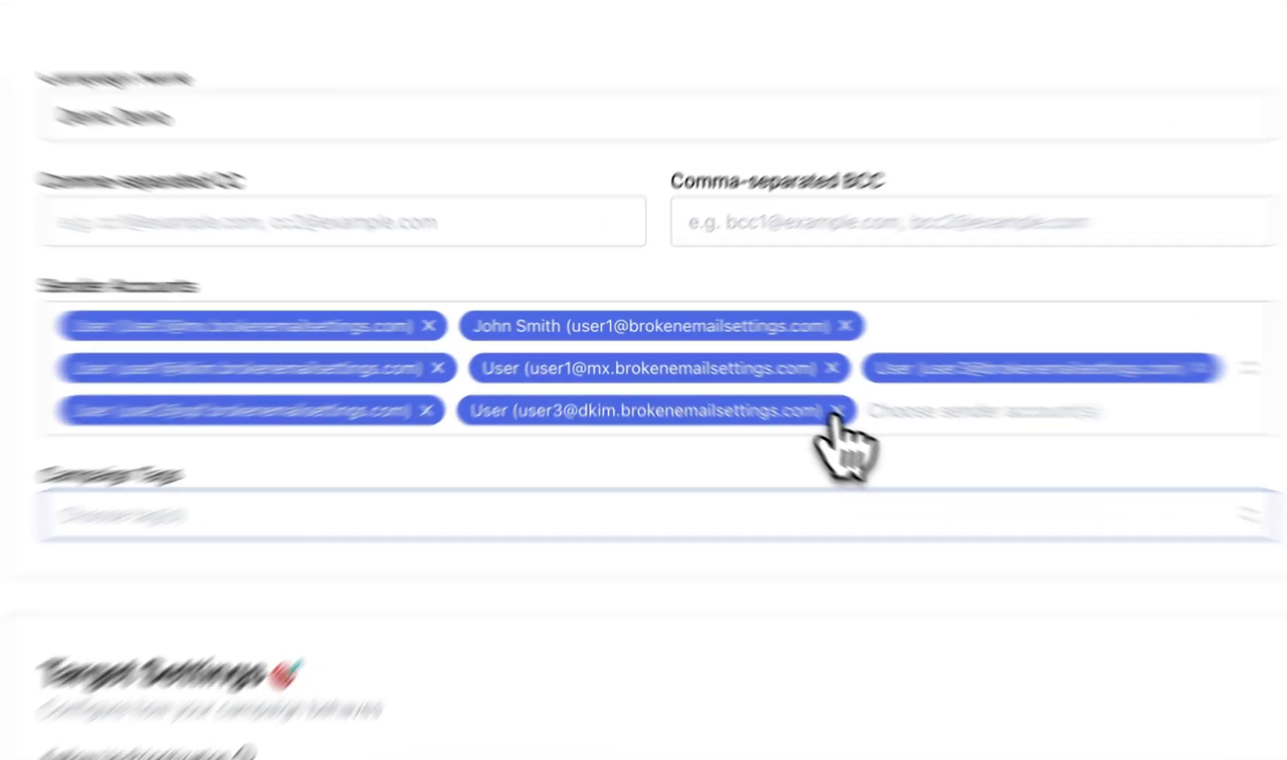
Remove the three user1 accounts and the user3 dkim account from the campaign's sender accounts
click(836, 411)
click(831, 367)
click(844, 325)
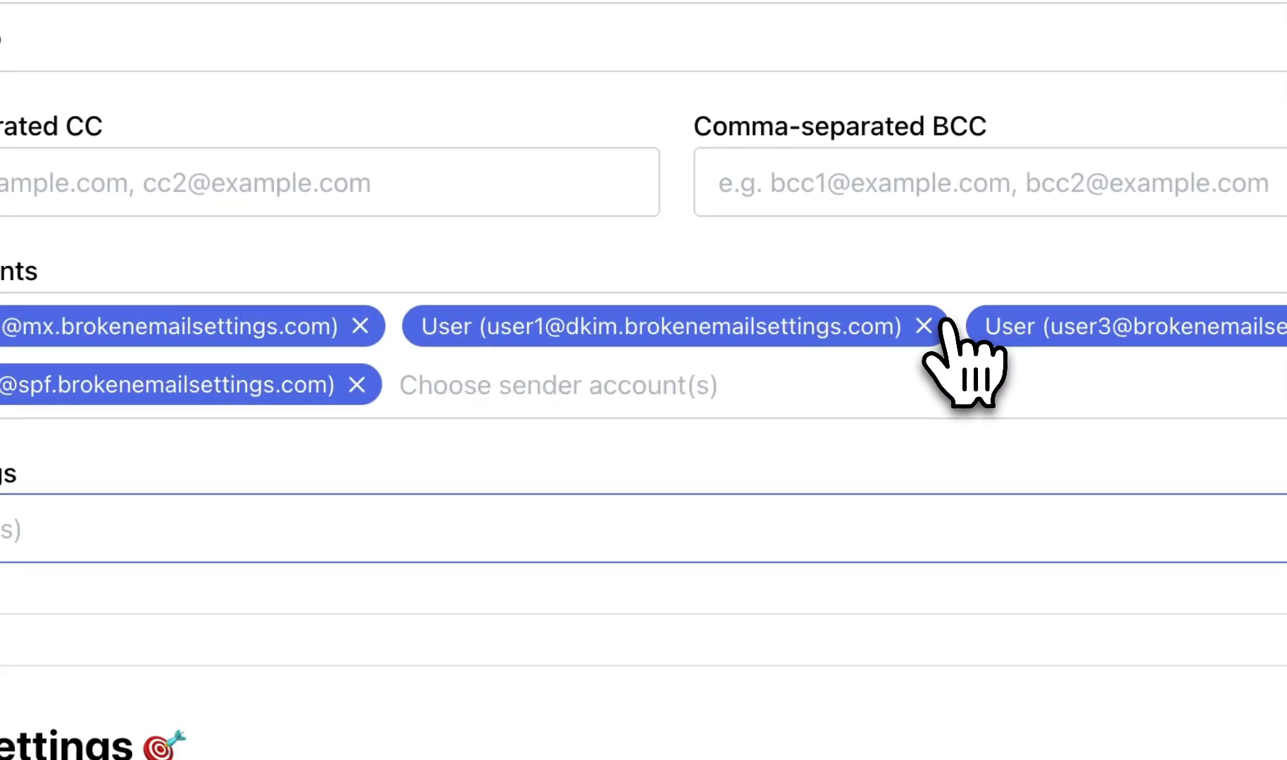
click(924, 325)
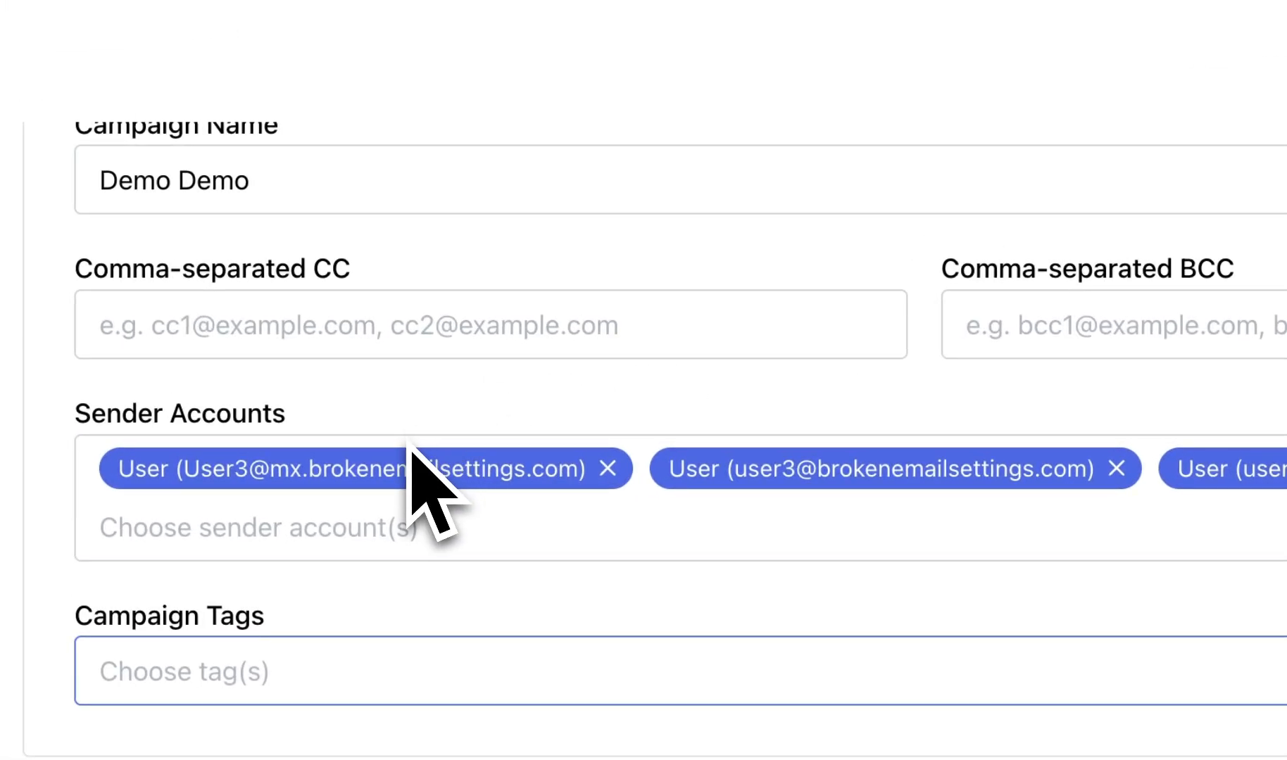
Review the Follow Up Prioritization setting together with the campaign's remaining sender accounts
scroll(328, 444, down, 5)
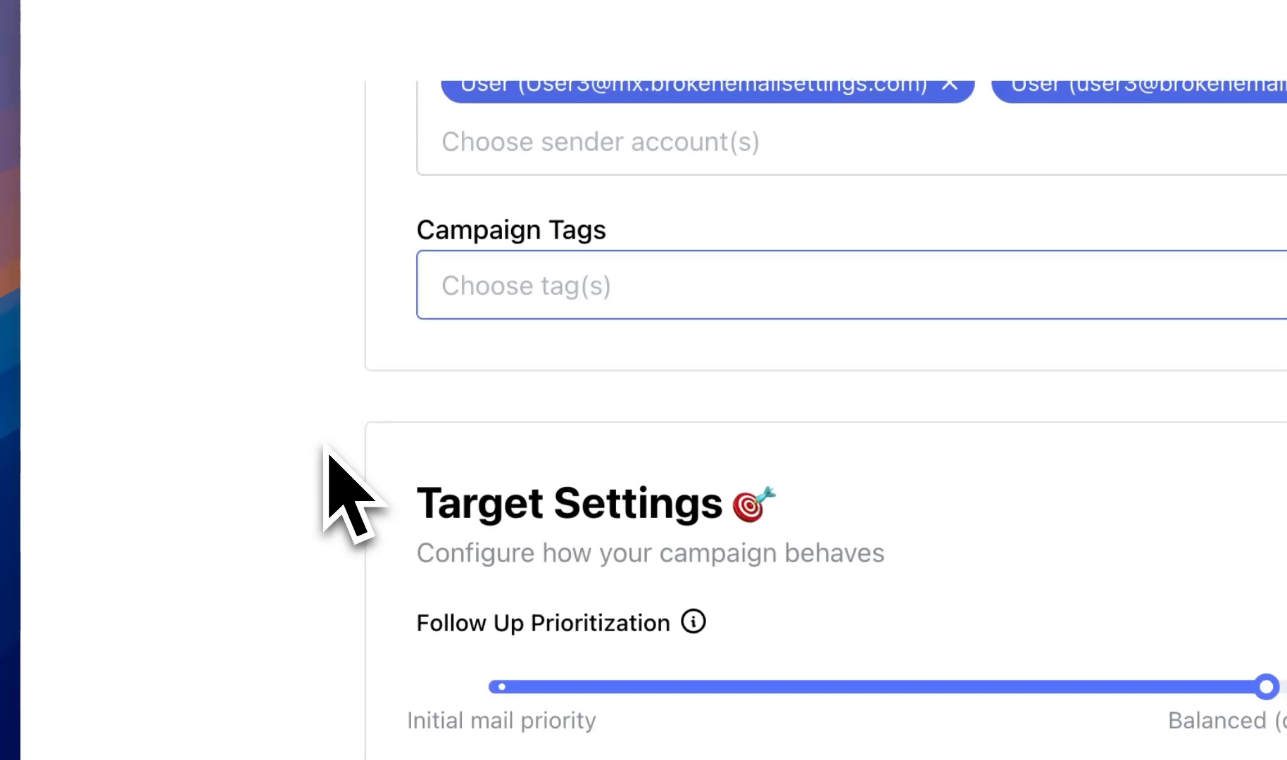
scroll(326, 452, down, 3)
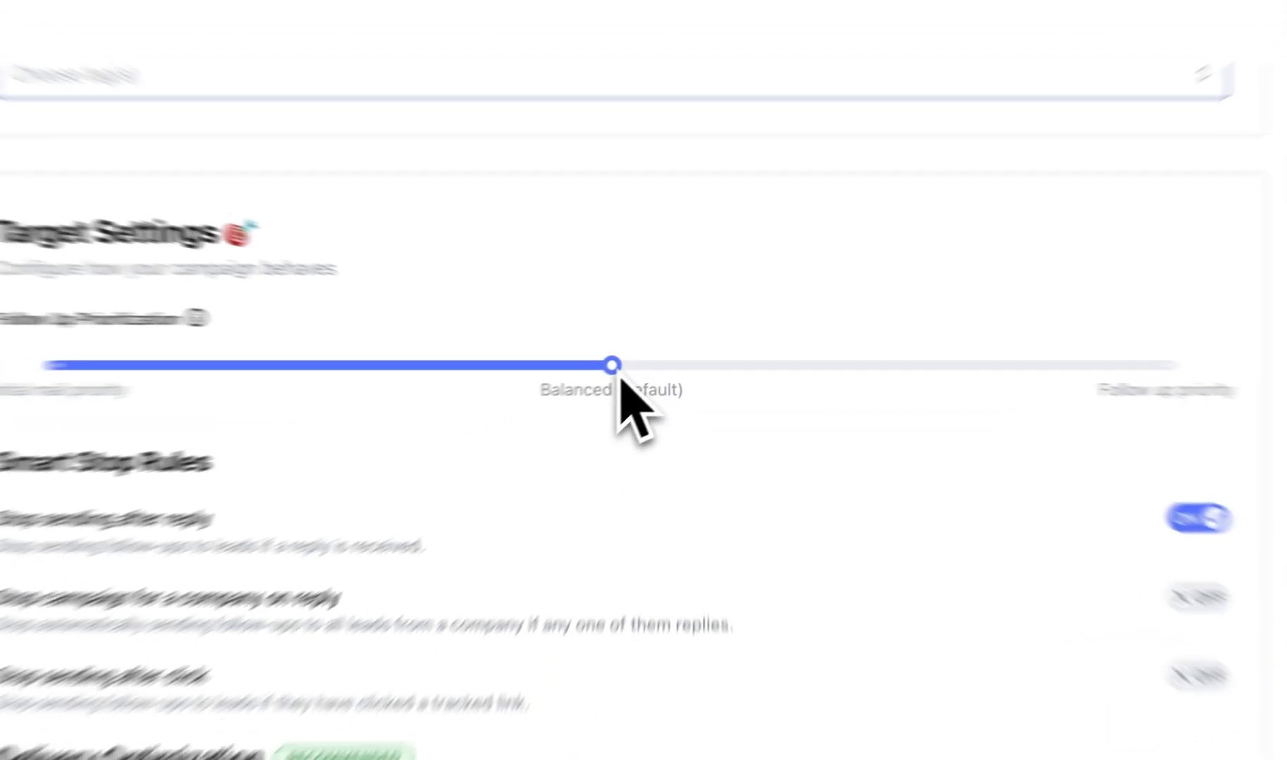
scroll(620, 376, up, 5)
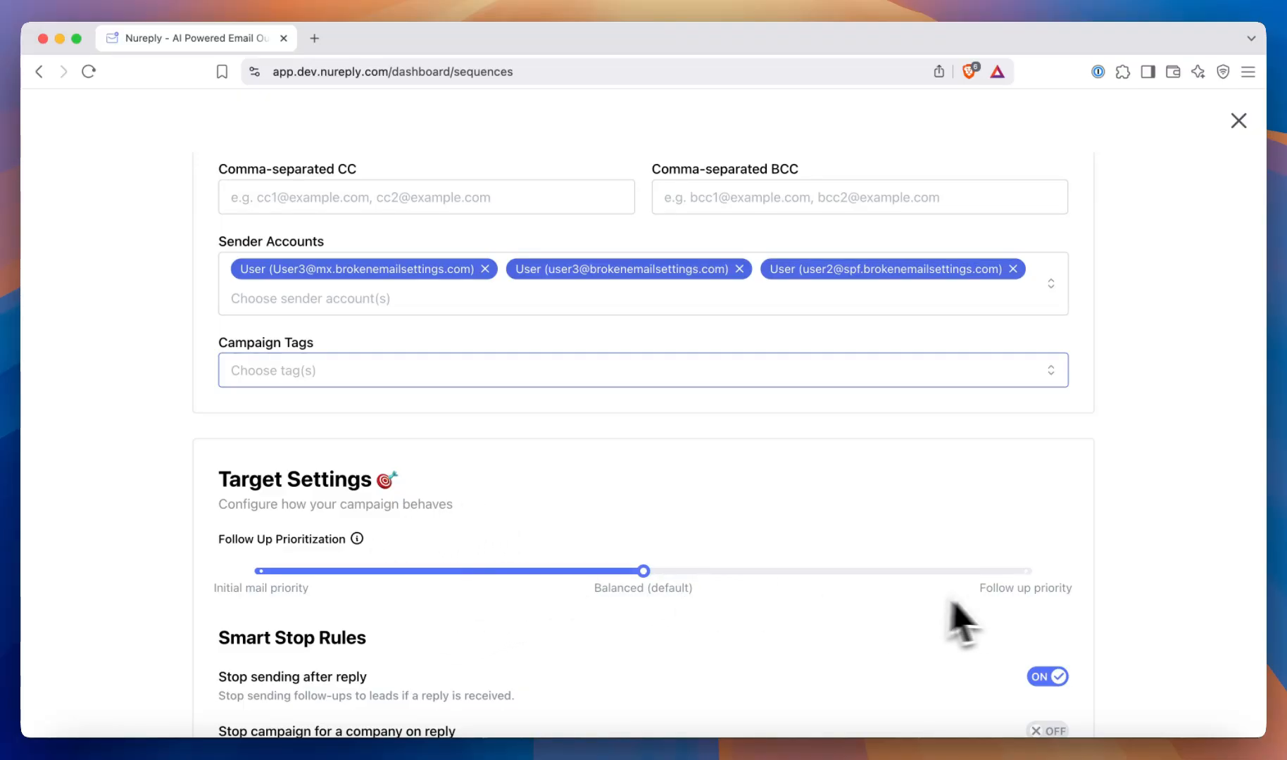
scroll(1026, 638, down, 5)
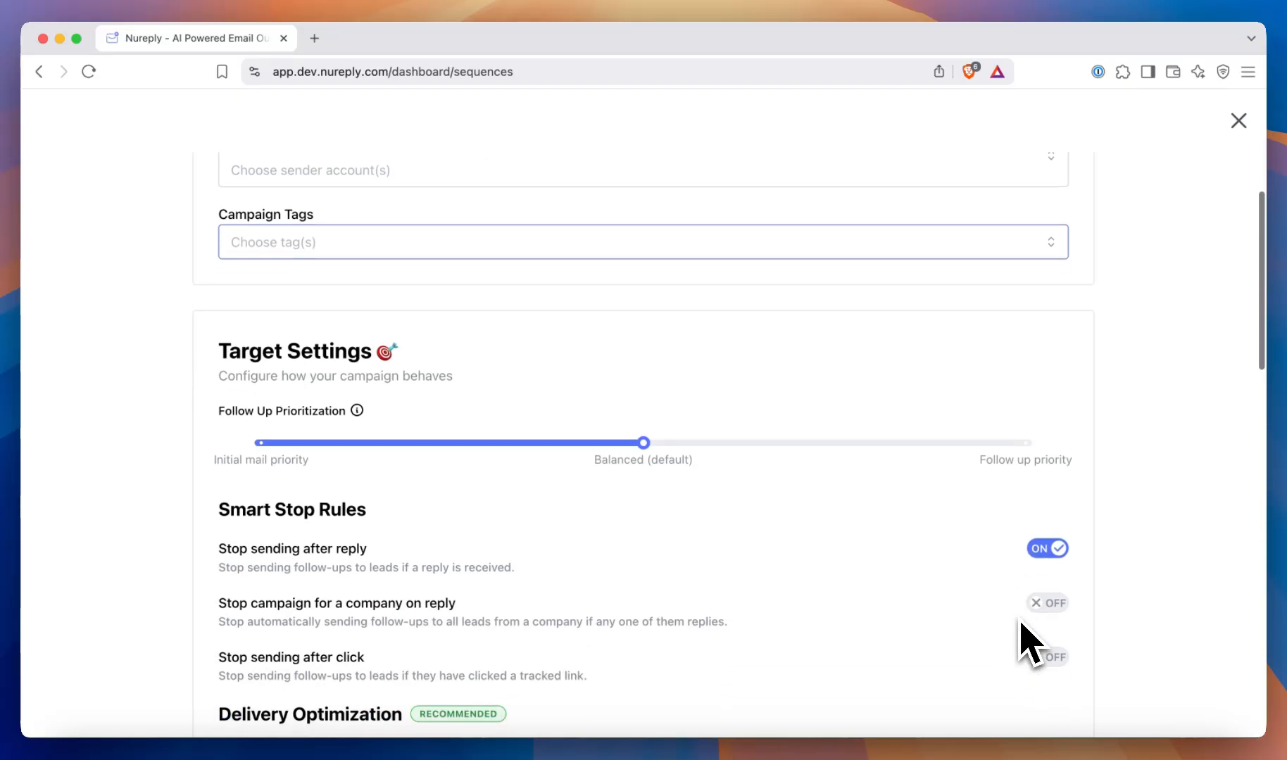
scroll(1026, 637, down, 5)
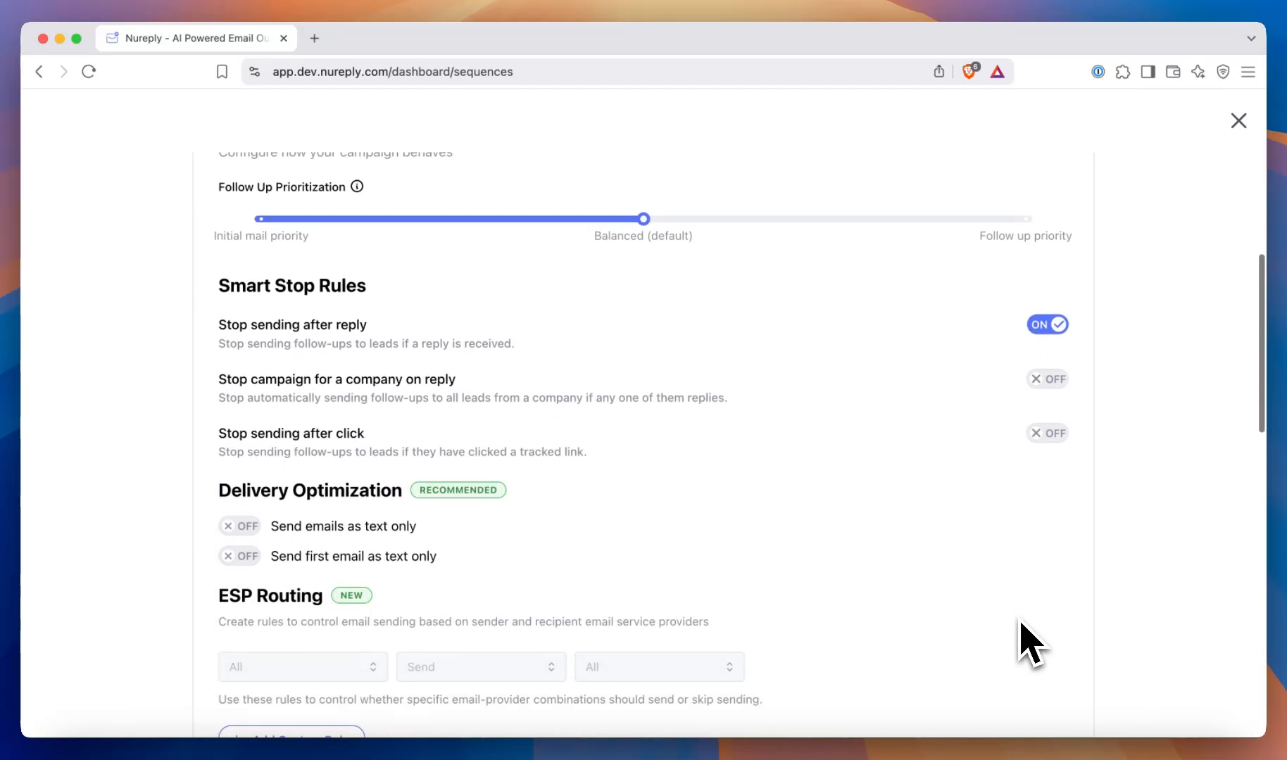
scroll(913, 388, up, 7)
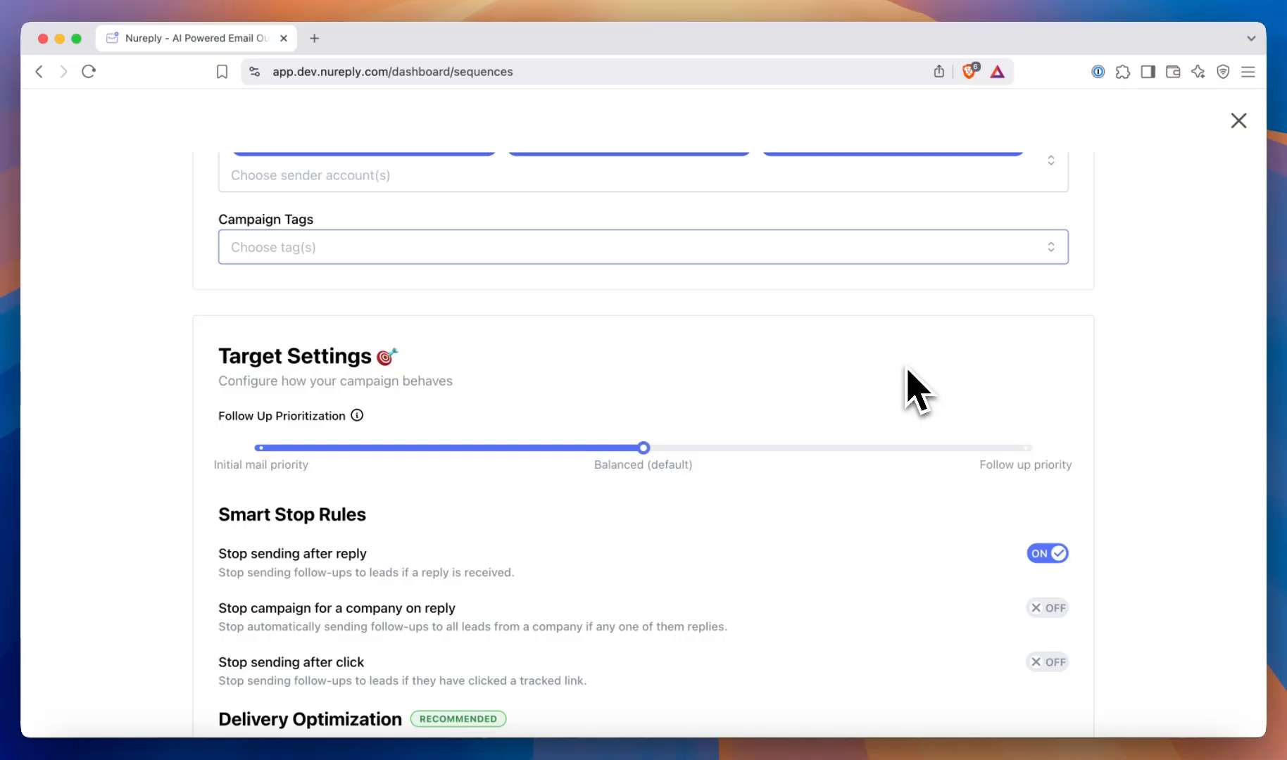
scroll(913, 388, up, 4)
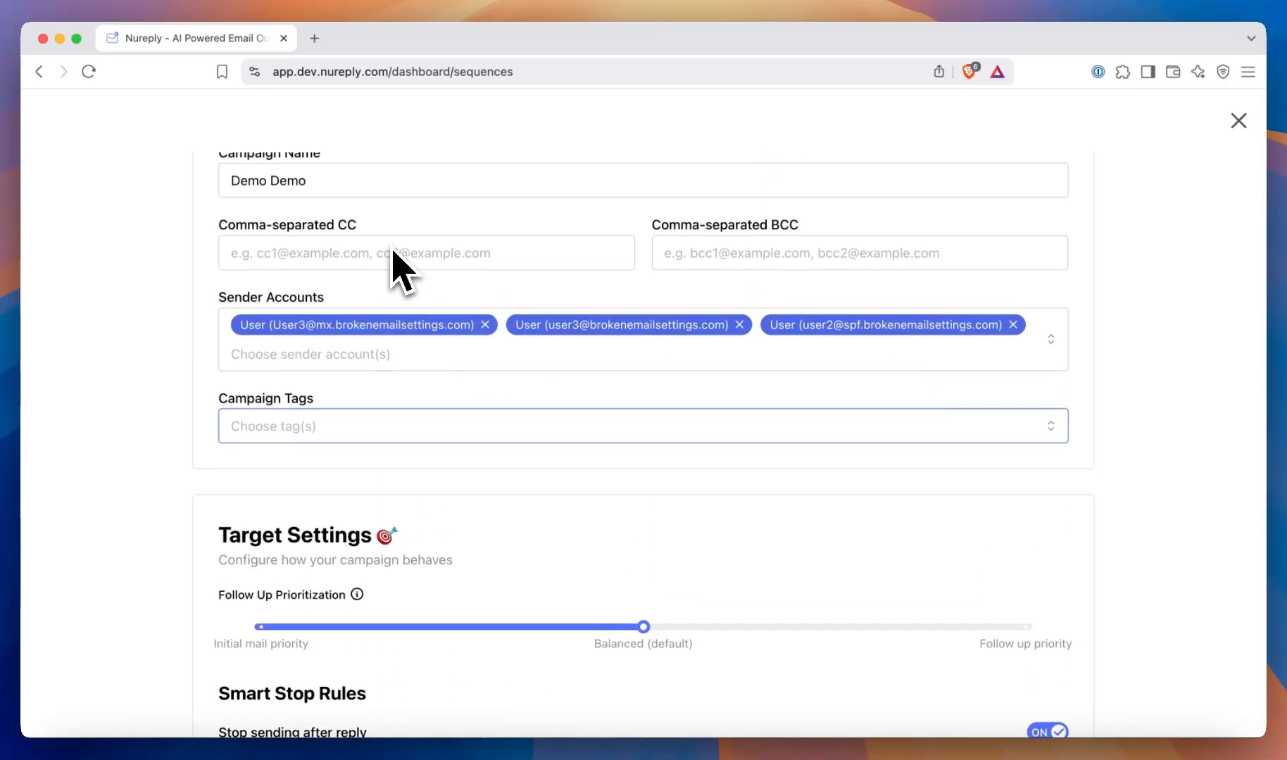
scroll(398, 271, down, 6)
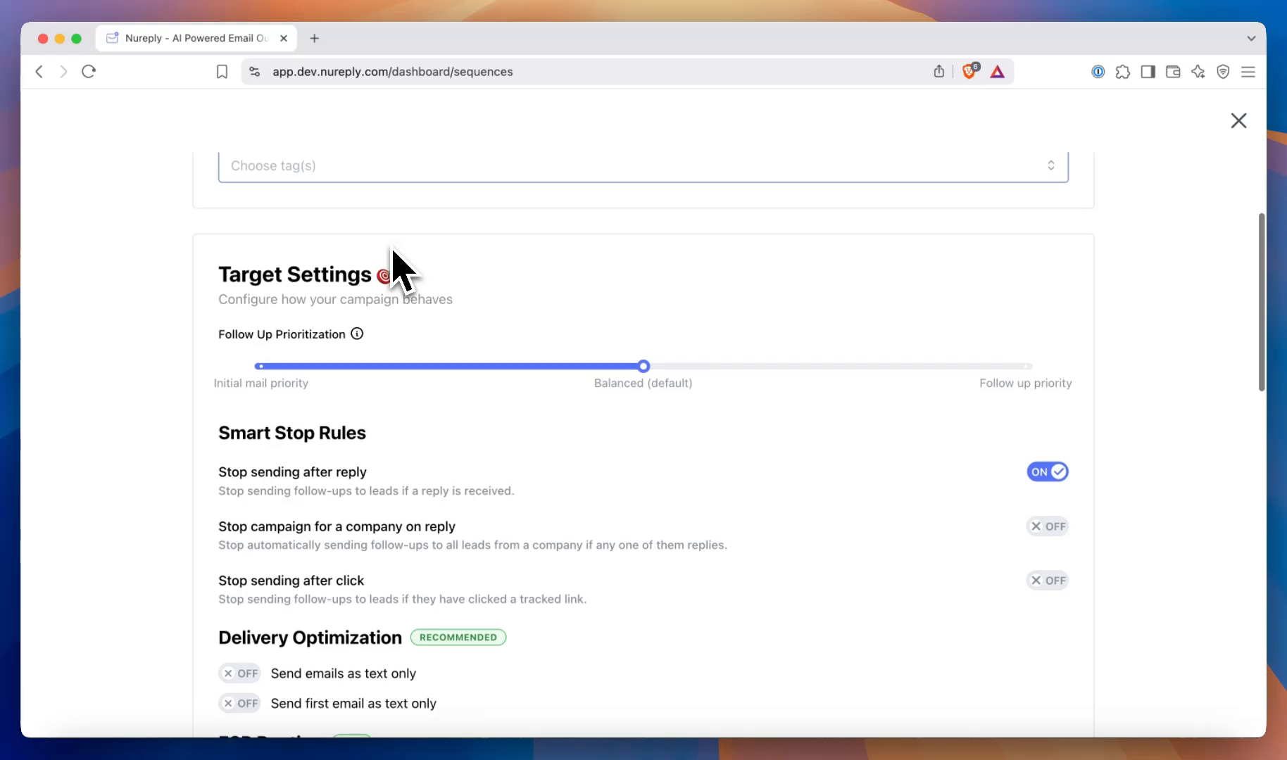
scroll(397, 271, up, 5)
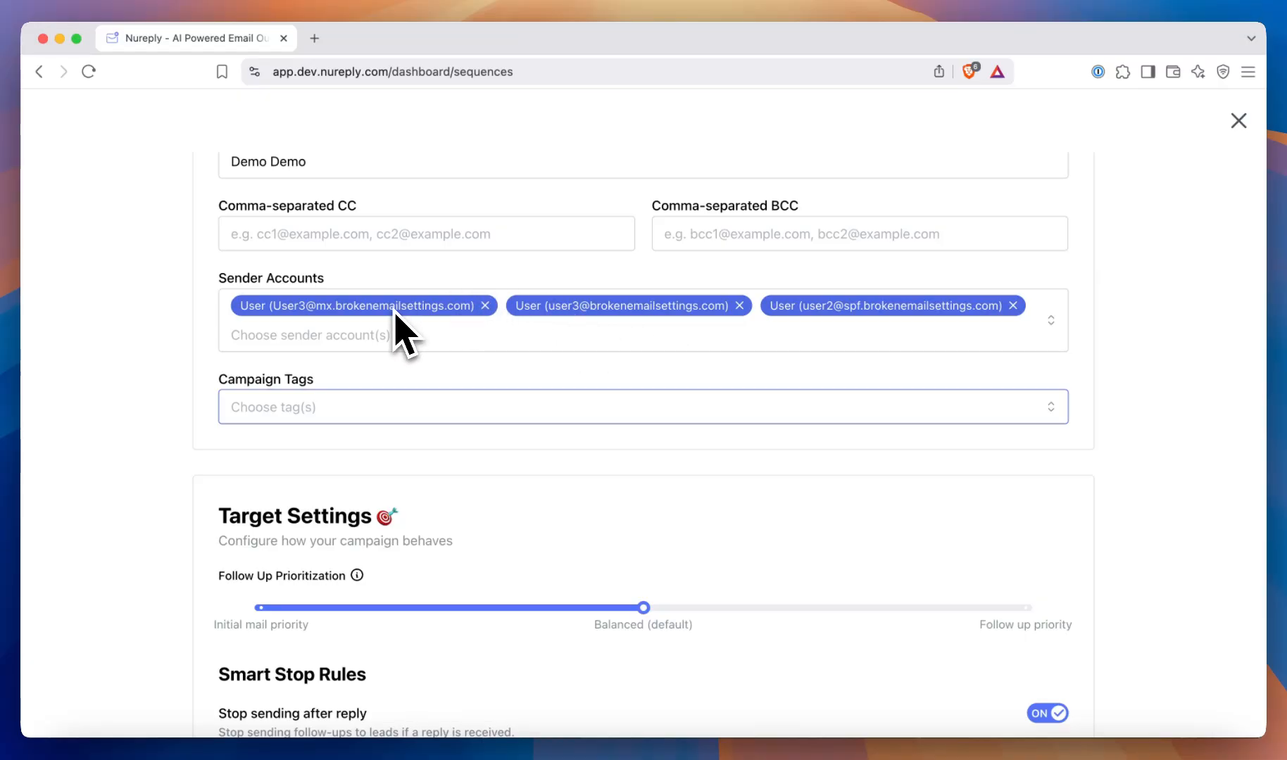
scroll(395, 313, down, 2)
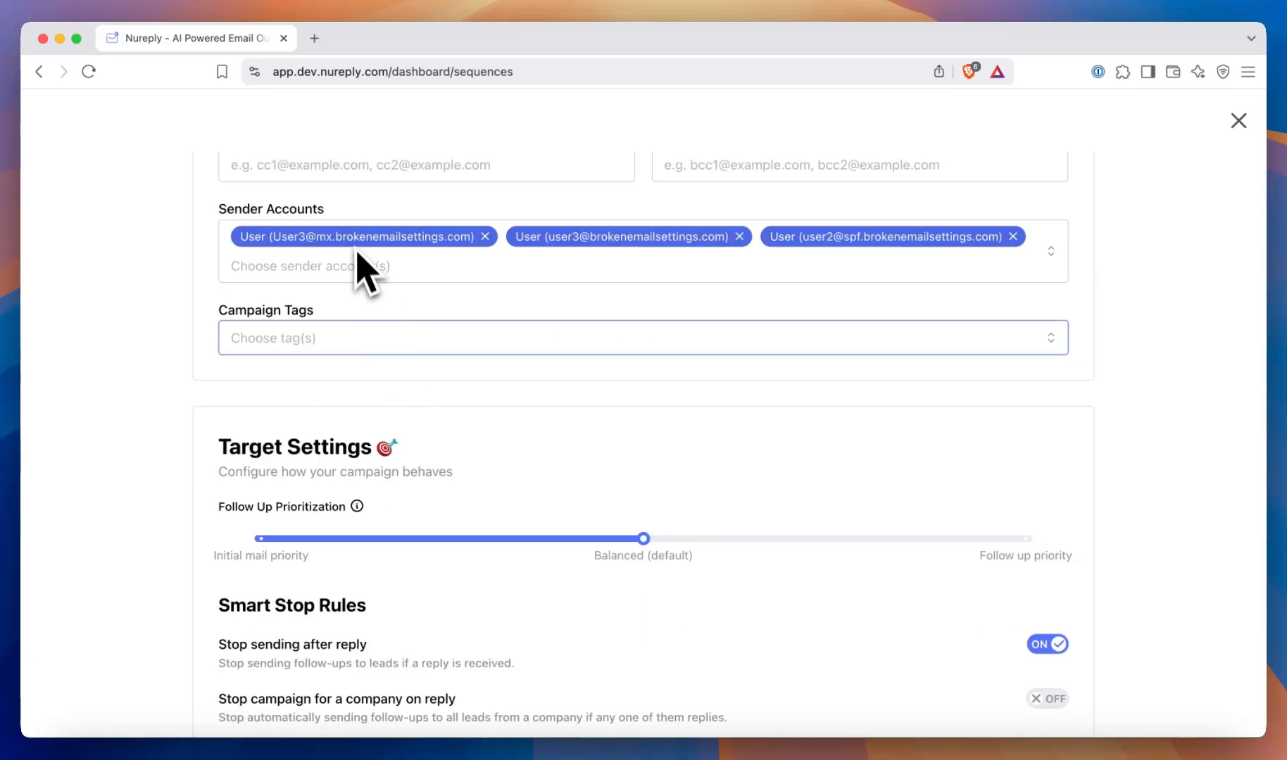
scroll(354, 409, down, 1)
scroll(353, 398, down, 3)
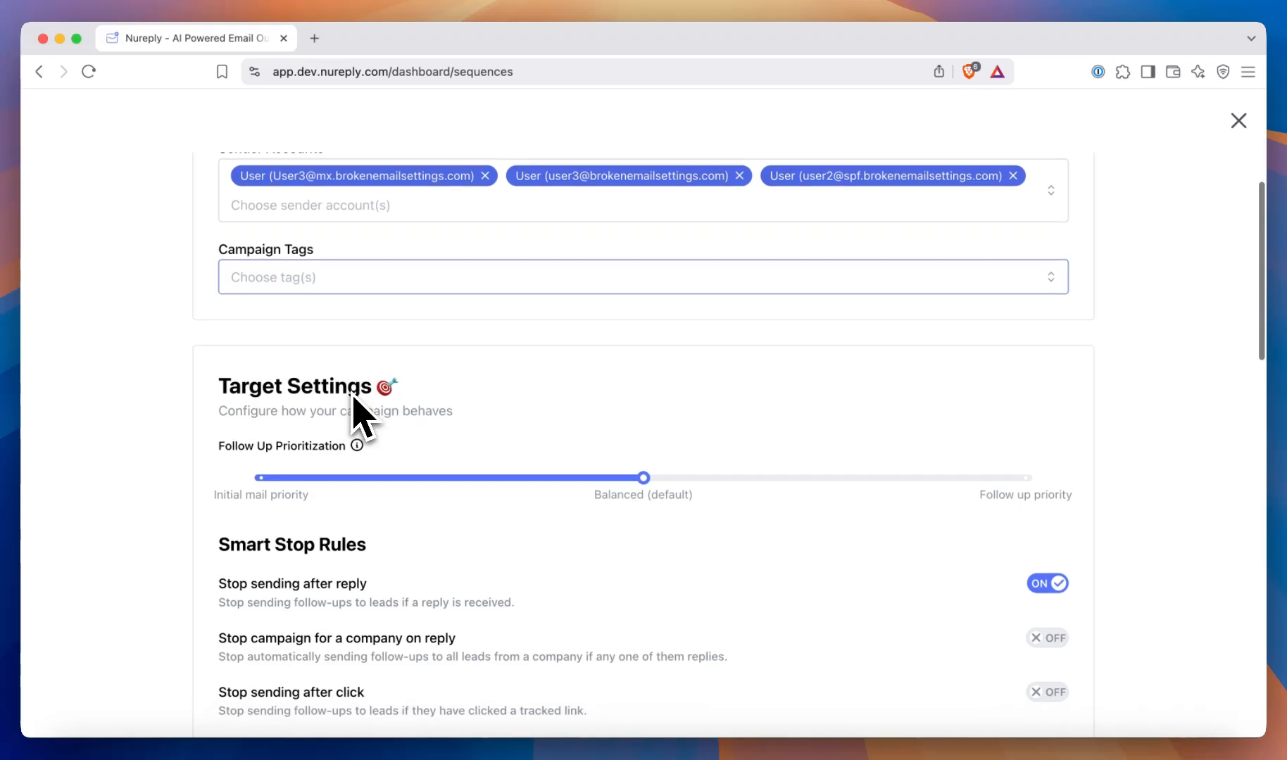
scroll(353, 398, down, 3)
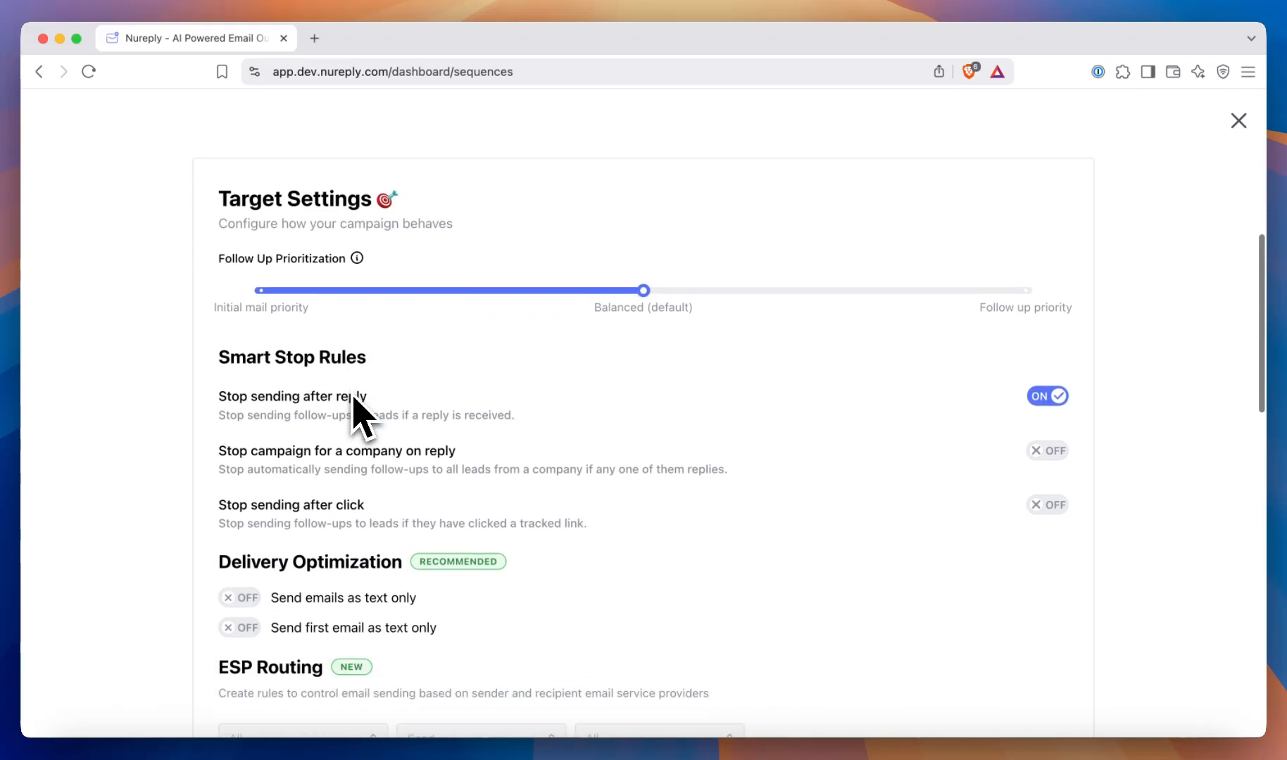
scroll(732, 464, up, 10)
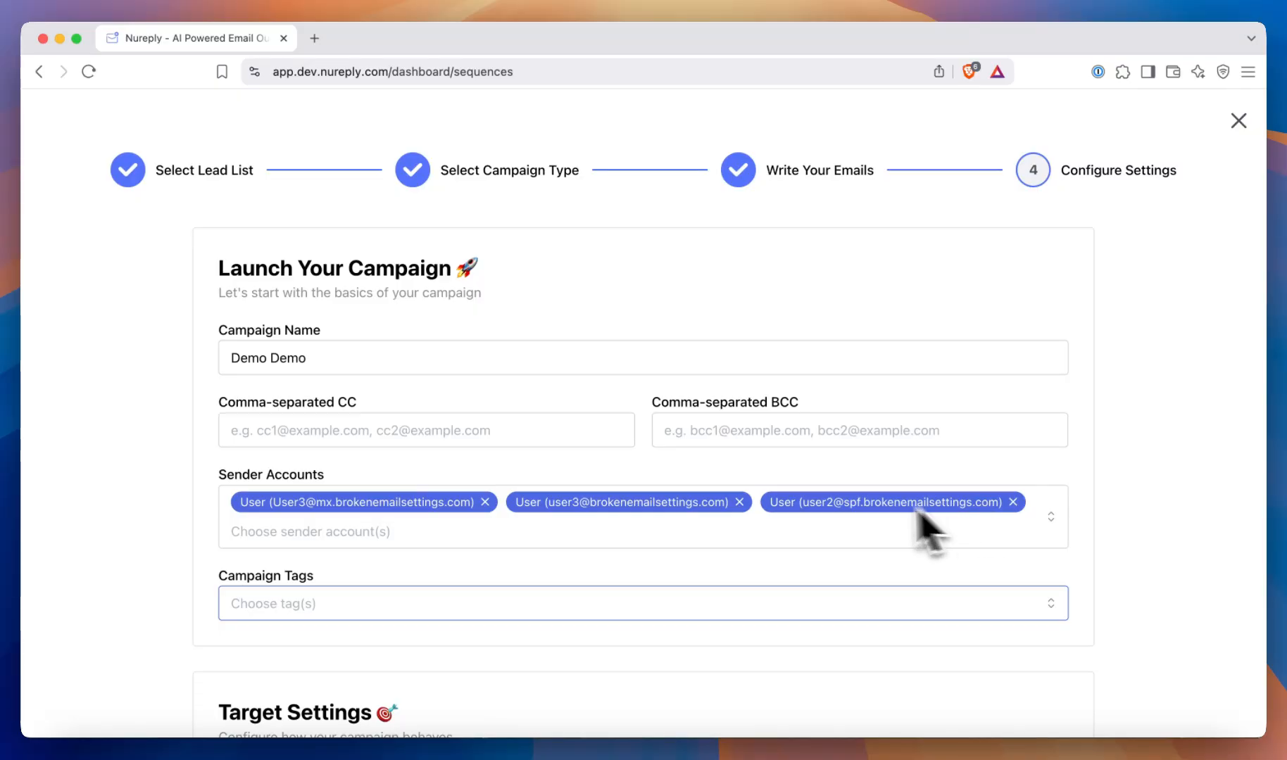
Examine the Smart Stop Rules, including the options for stopping after a reply, a company reply and a click
scroll(646, 546, down, 3)
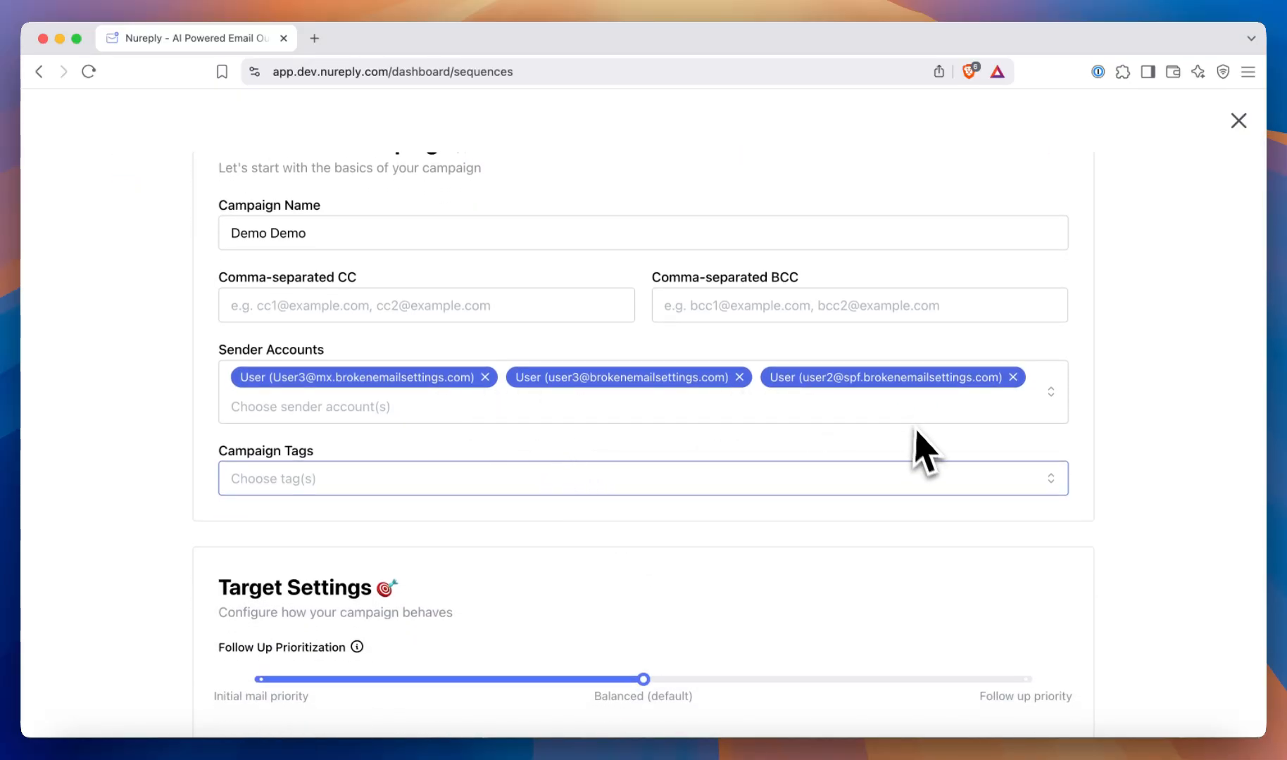
scroll(919, 436, down, 4)
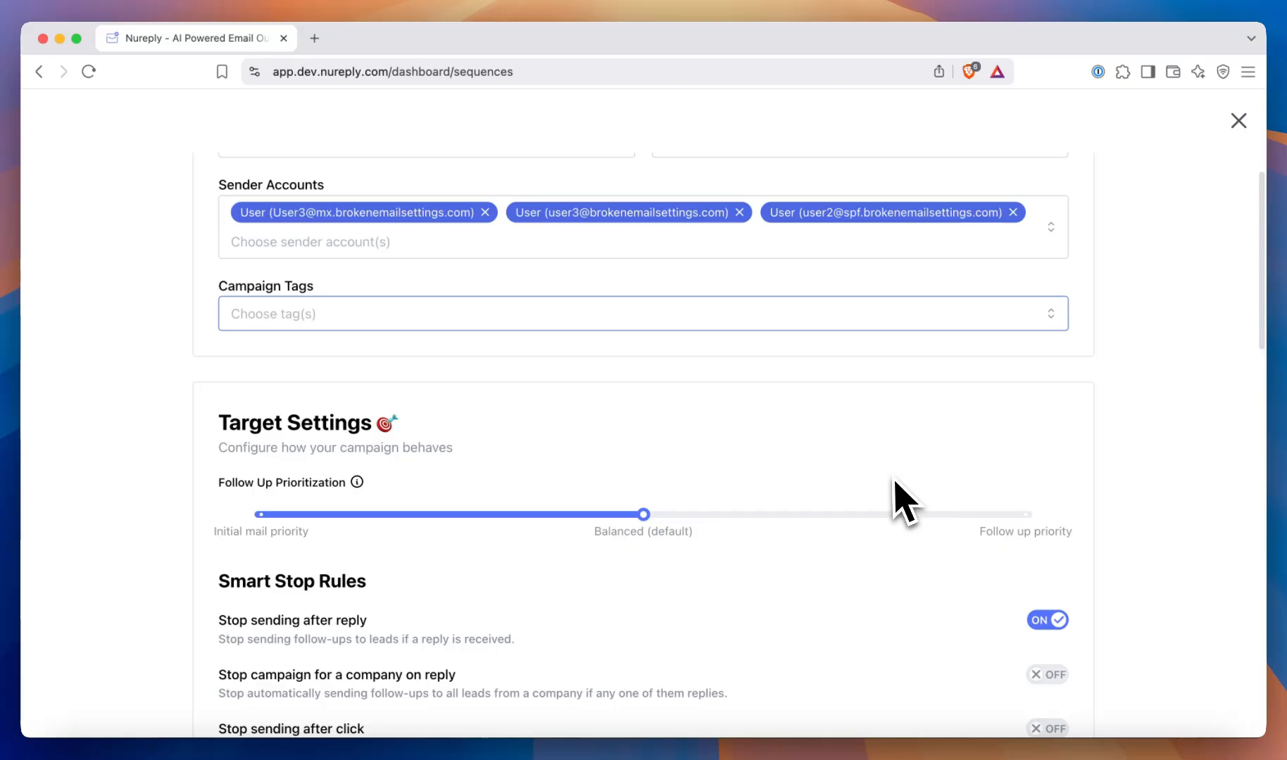
scroll(894, 484, down, 3)
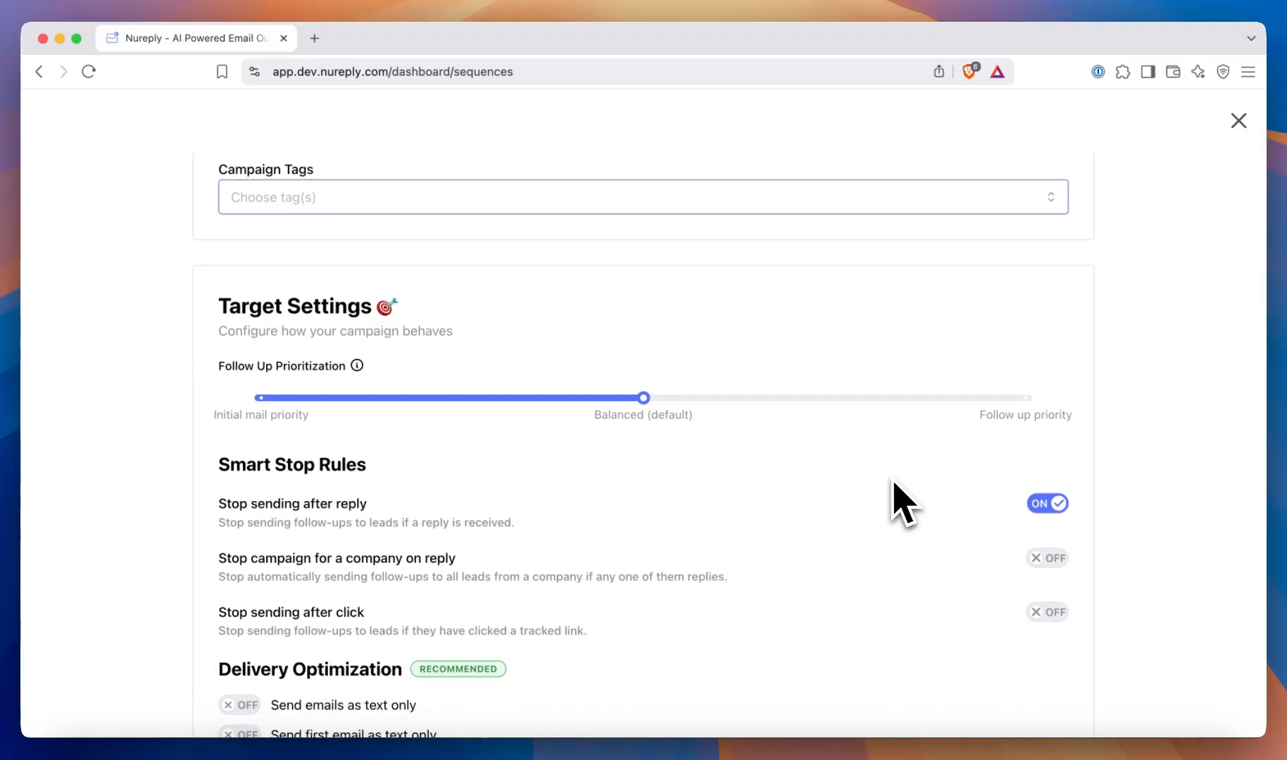
scroll(902, 504, down, 5)
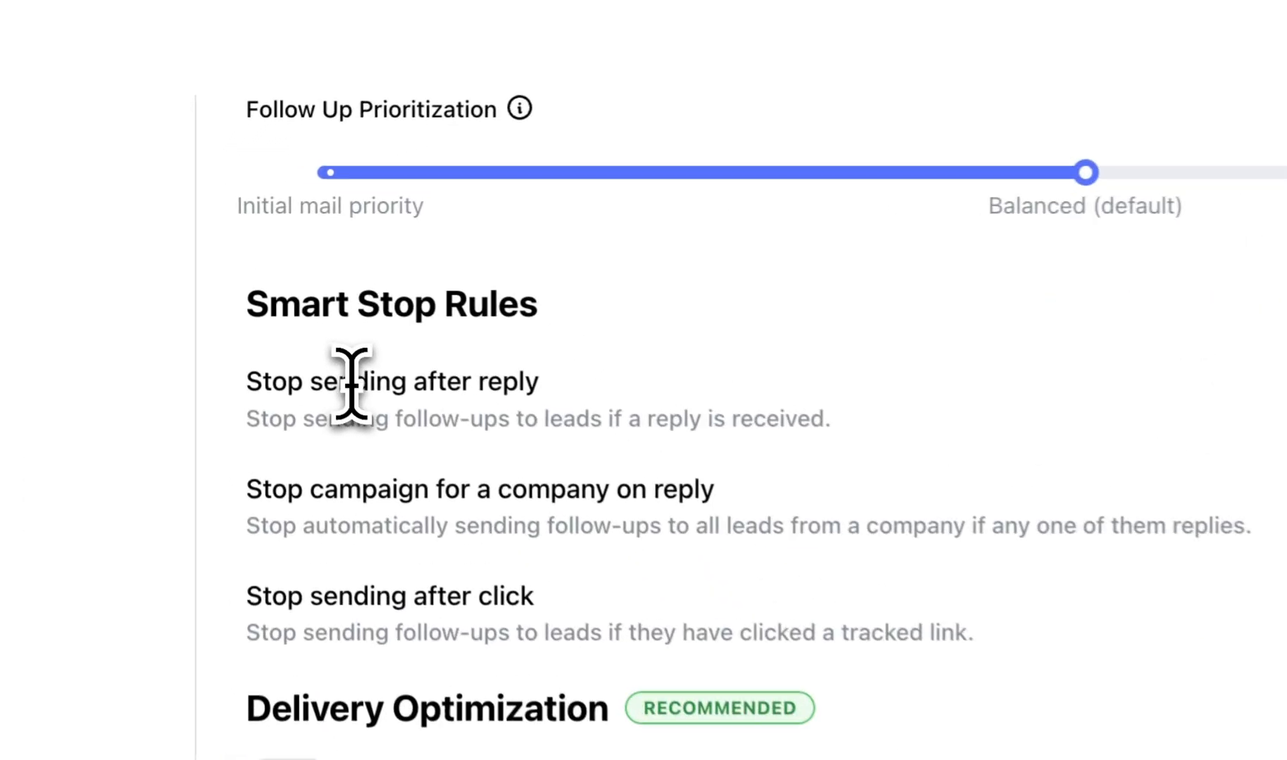
drag(275, 301, 409, 309)
click(410, 313)
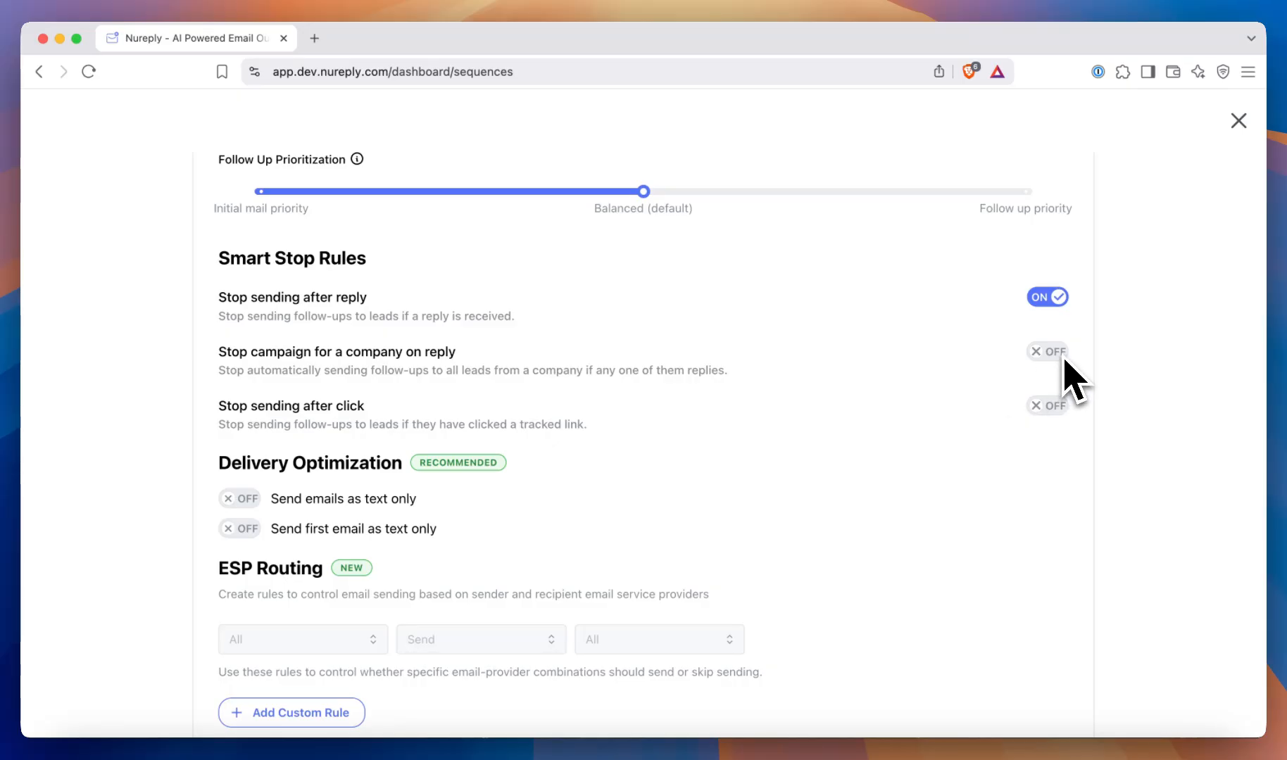
Read the descriptions of the rules that stop the campaign for a company on reply and stop sending after a click
triple_click(748, 386)
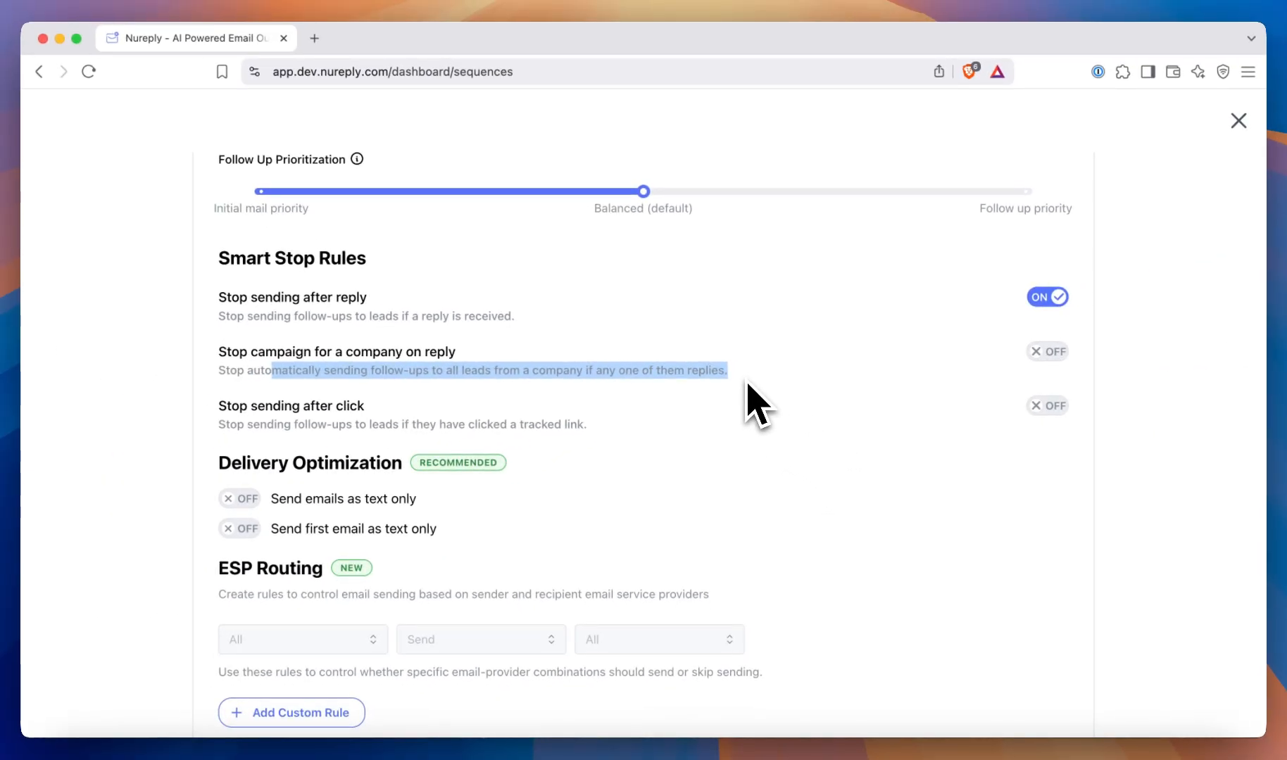
scroll(962, 502, down, 3)
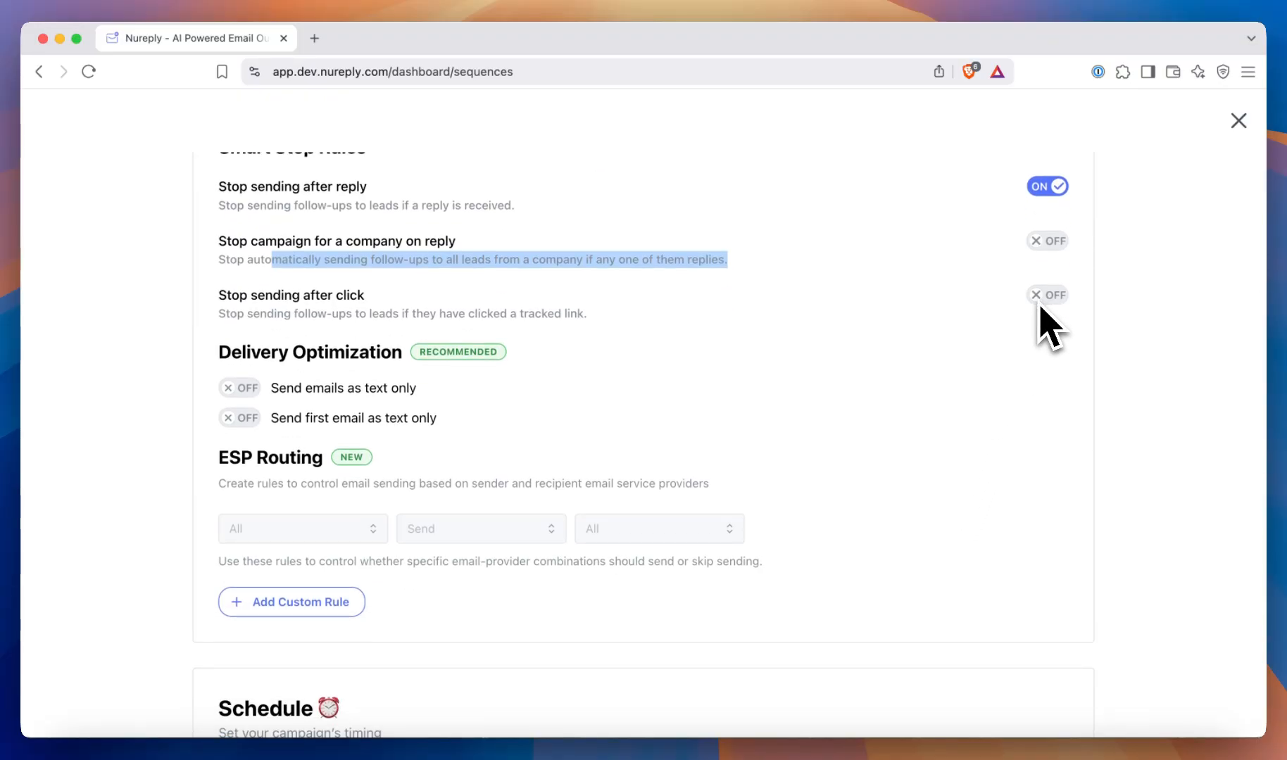
click(929, 316)
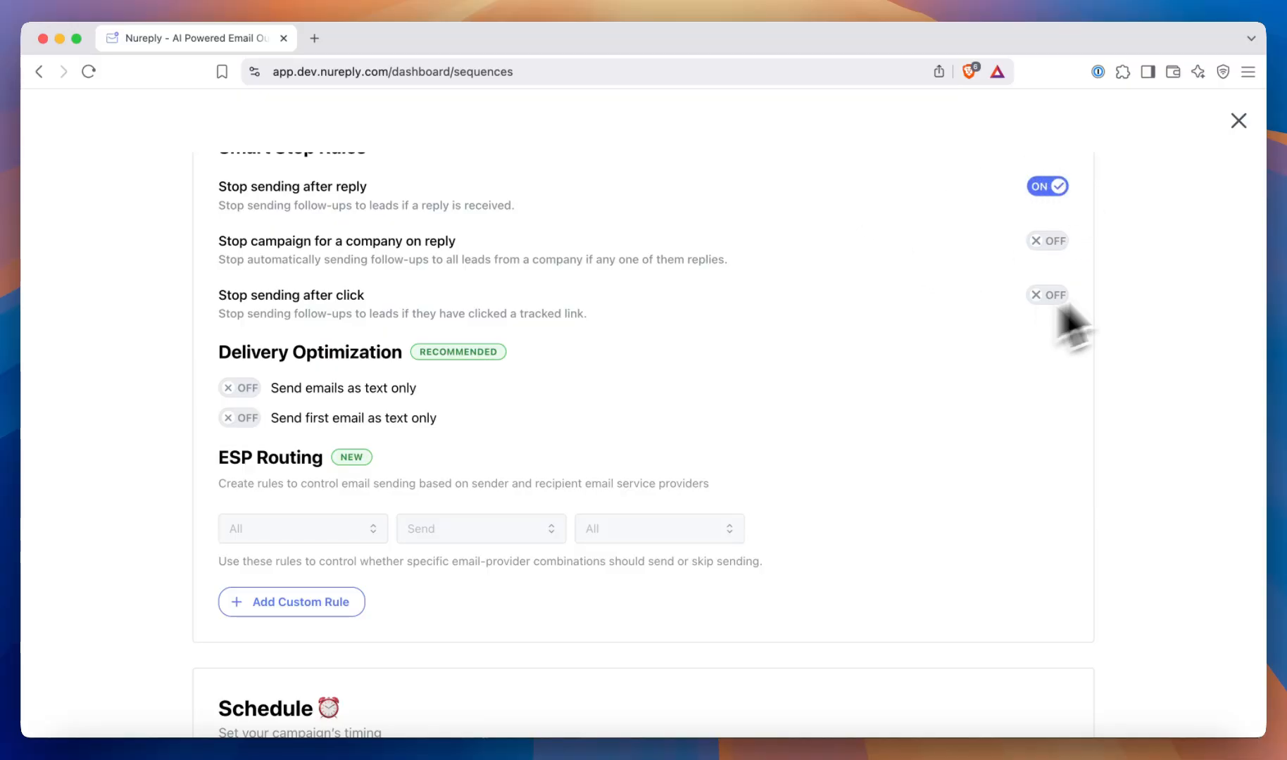
scroll(1005, 400, down, 3)
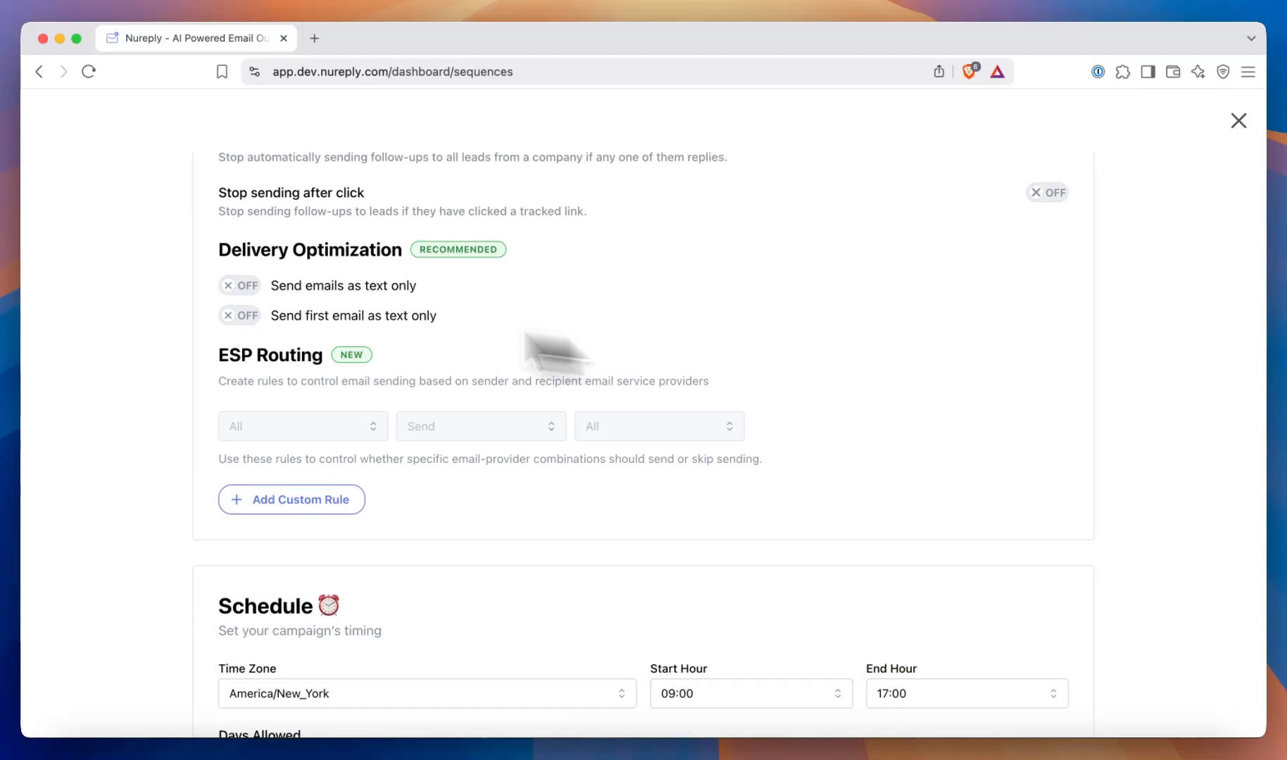
Try the Delivery Optimization options for sending all emails, and only the first email, as text only
click(241, 287)
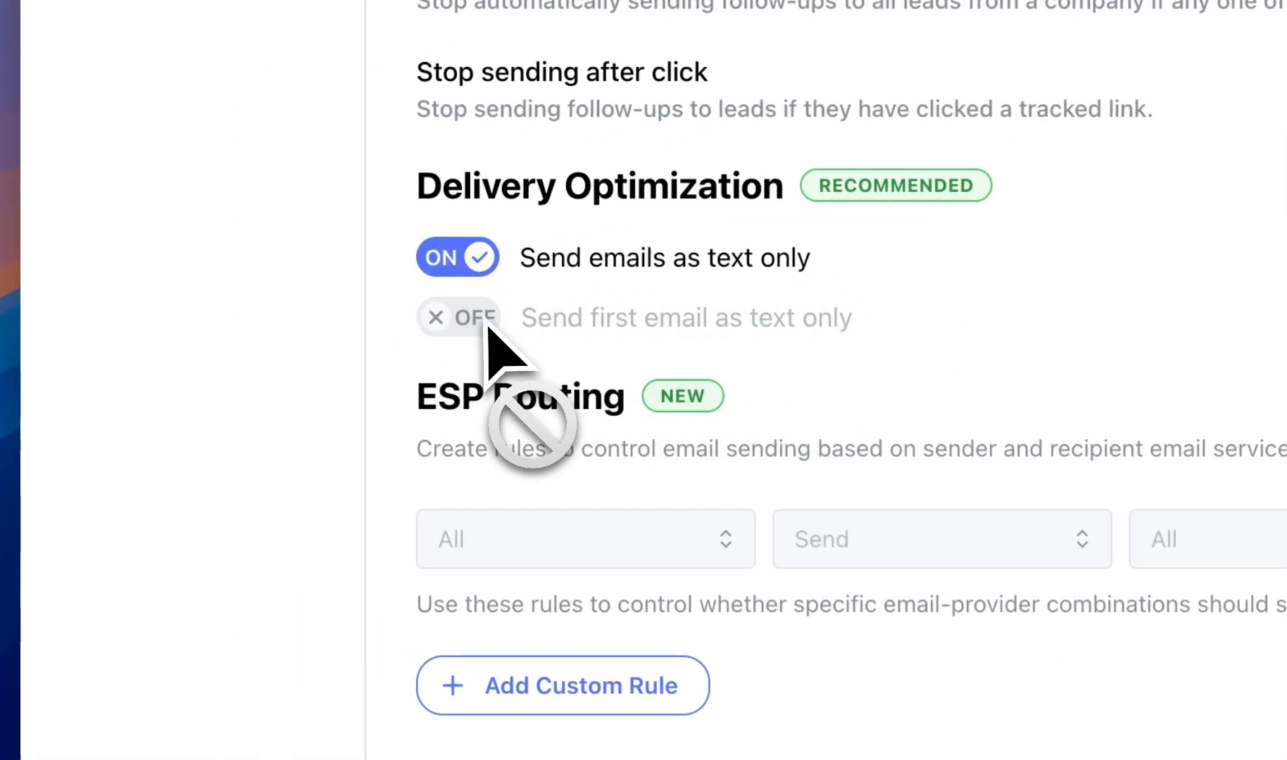
click(470, 271)
click(485, 317)
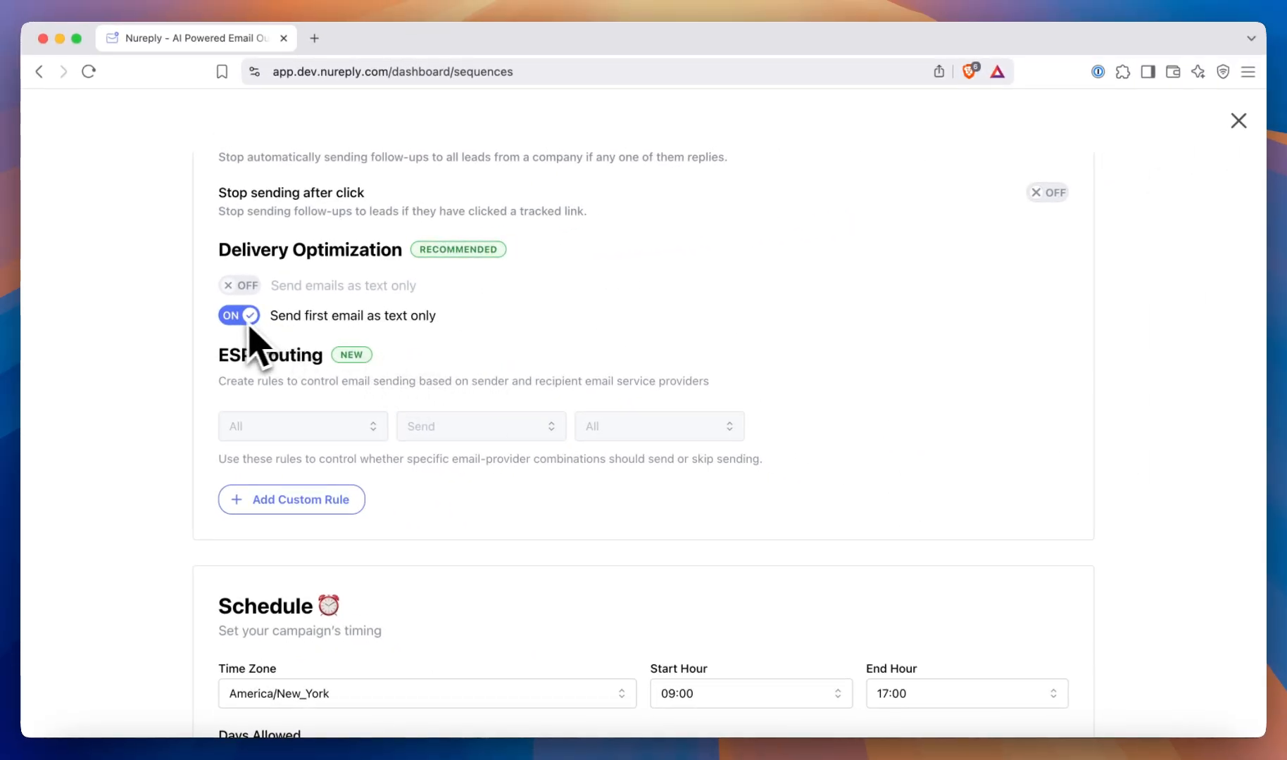
click(233, 319)
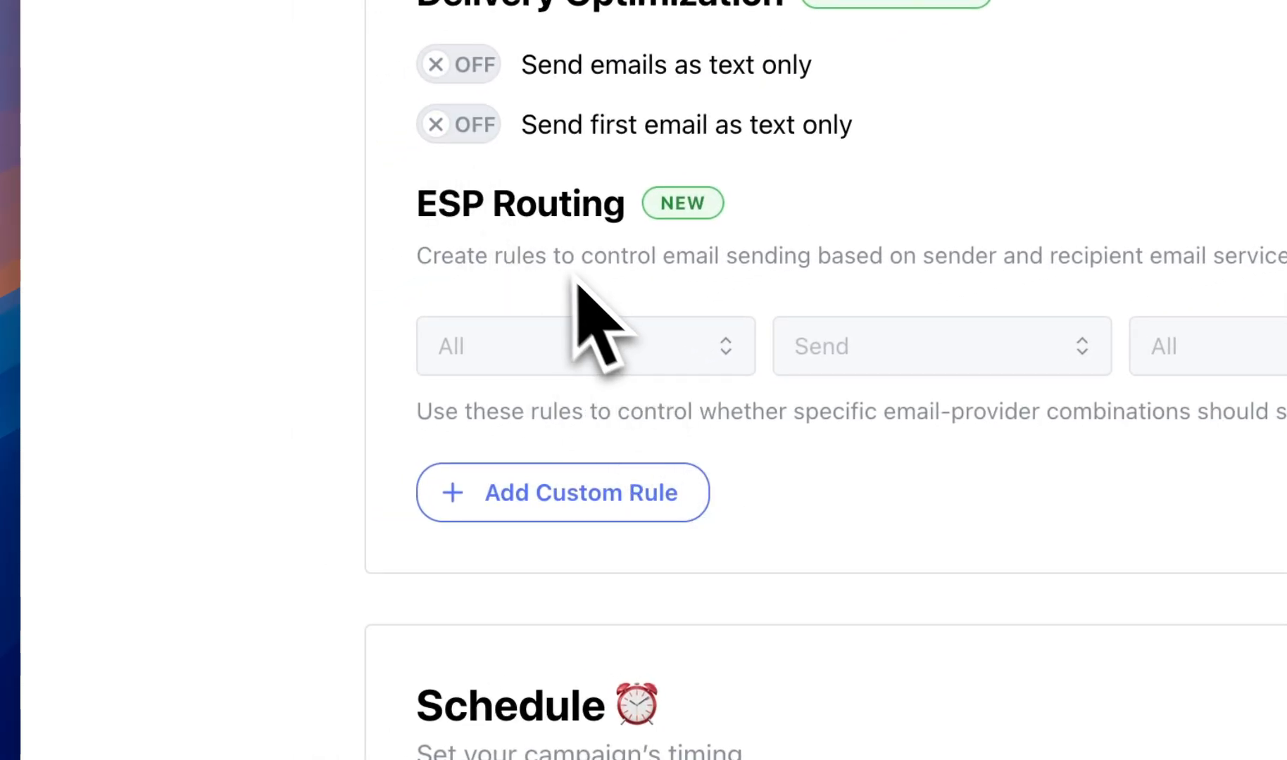
Add a custom ESP Routing rule that sends from Google accounts to Google recipients
click(574, 491)
click(781, 494)
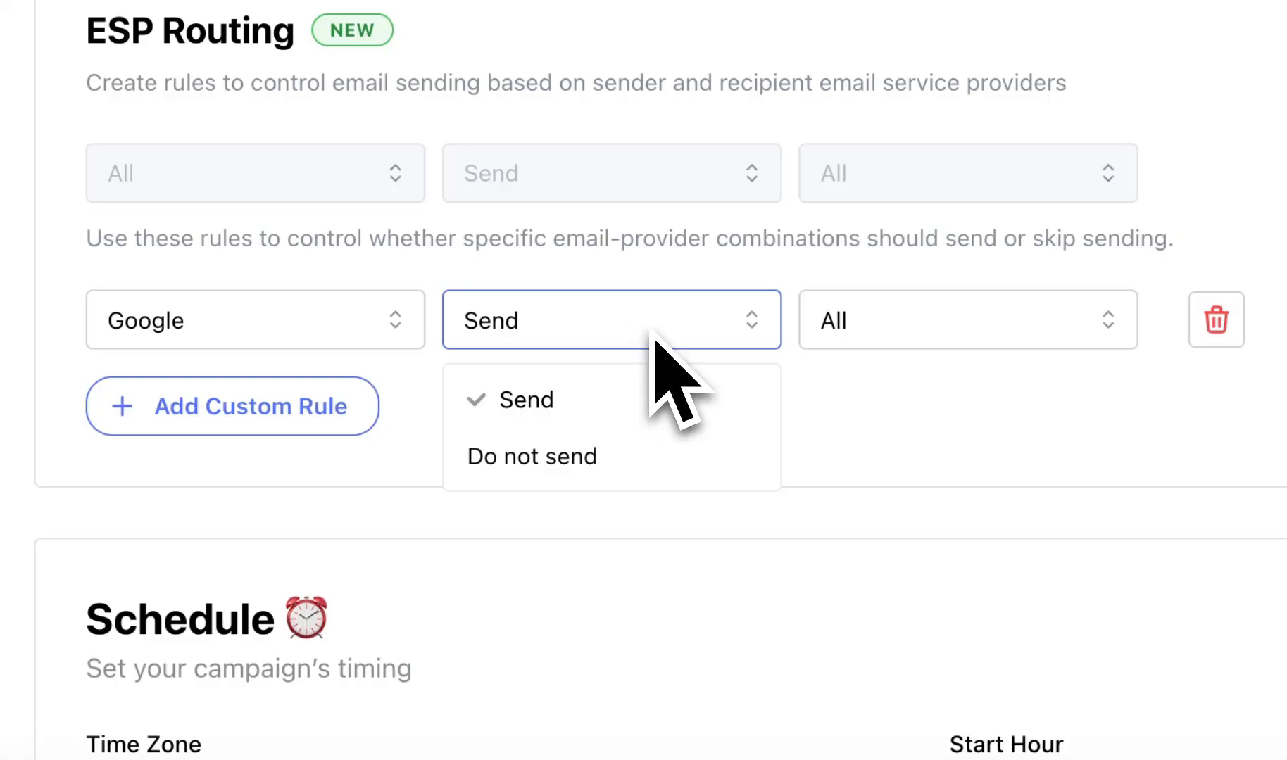
click(626, 403)
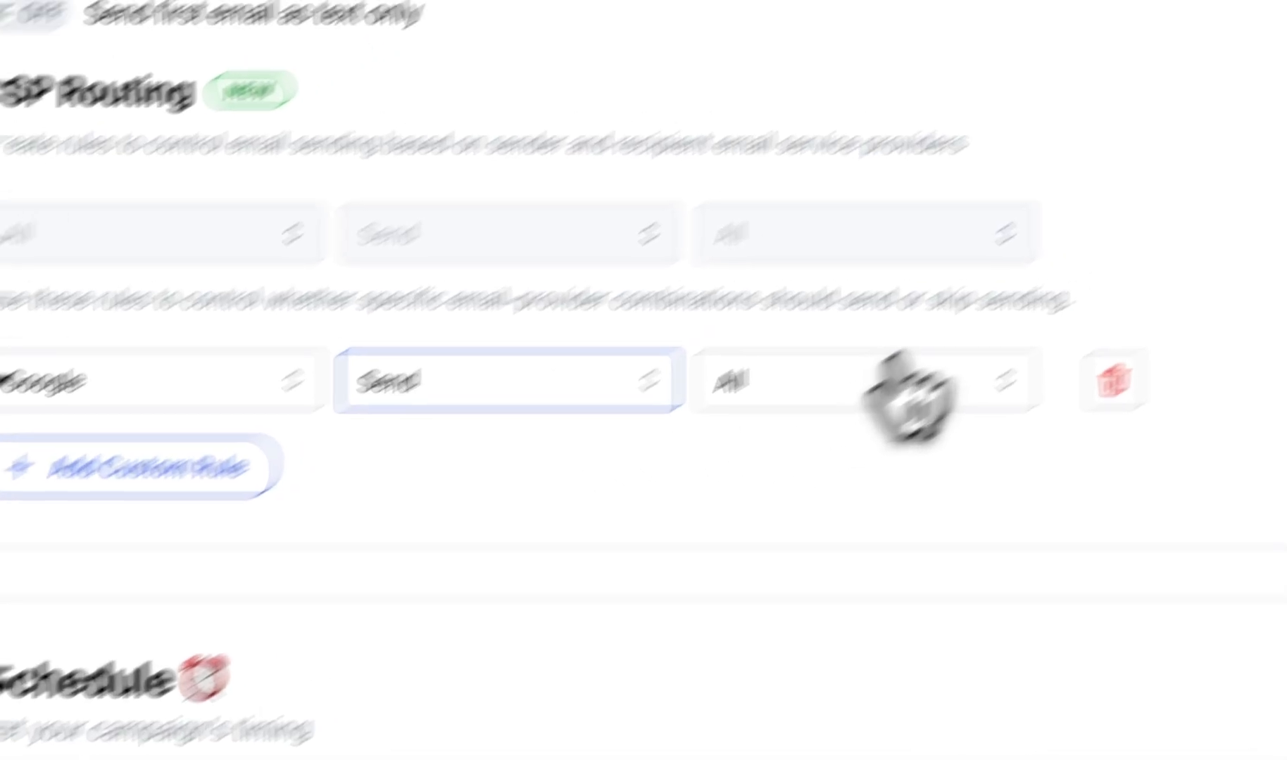
click(957, 321)
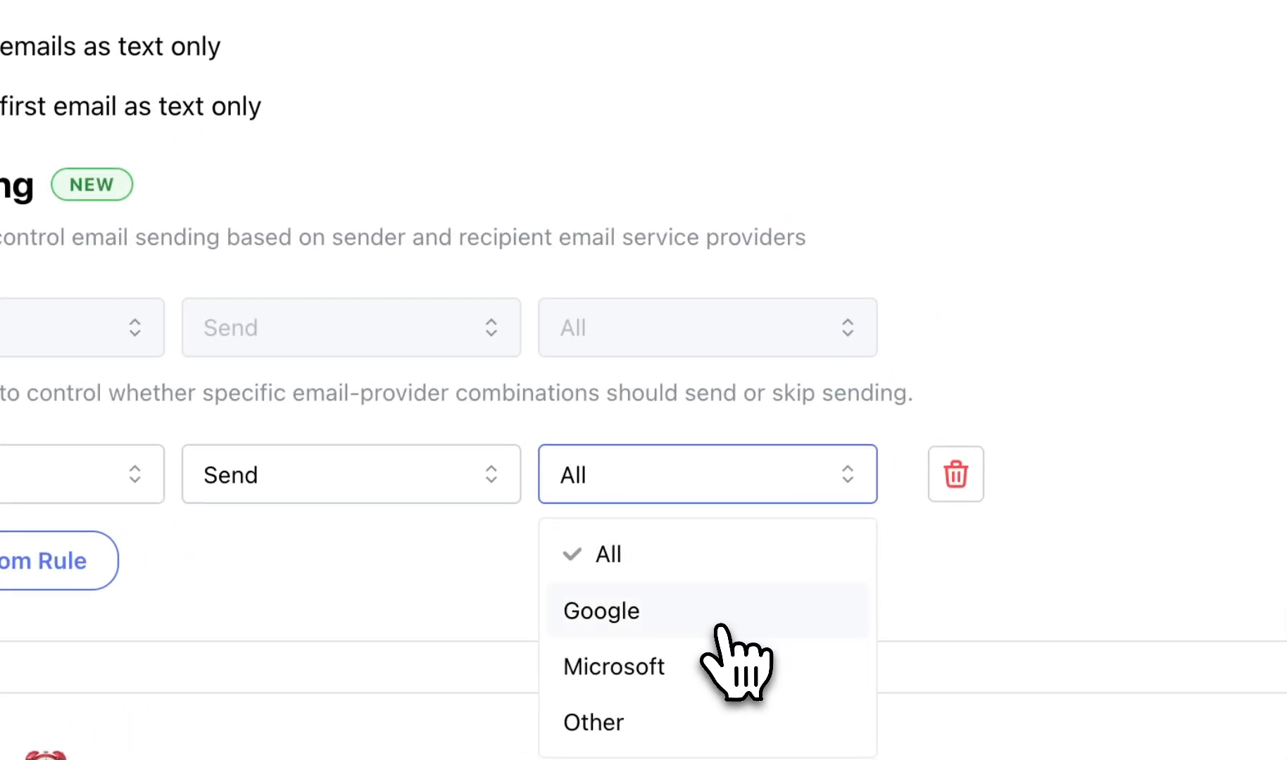
click(718, 626)
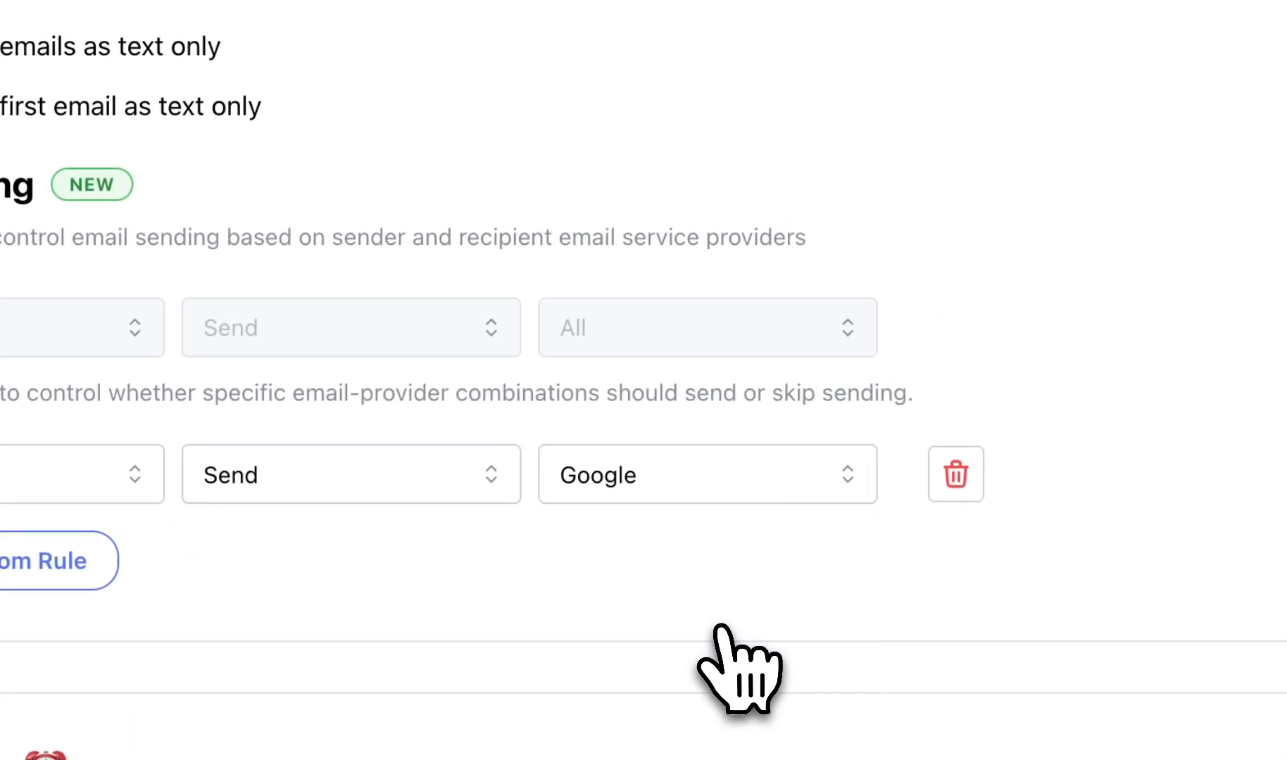
Add a second custom ESP Routing rule that sends from Microsoft accounts to Microsoft recipients
scroll(718, 626, up, 15)
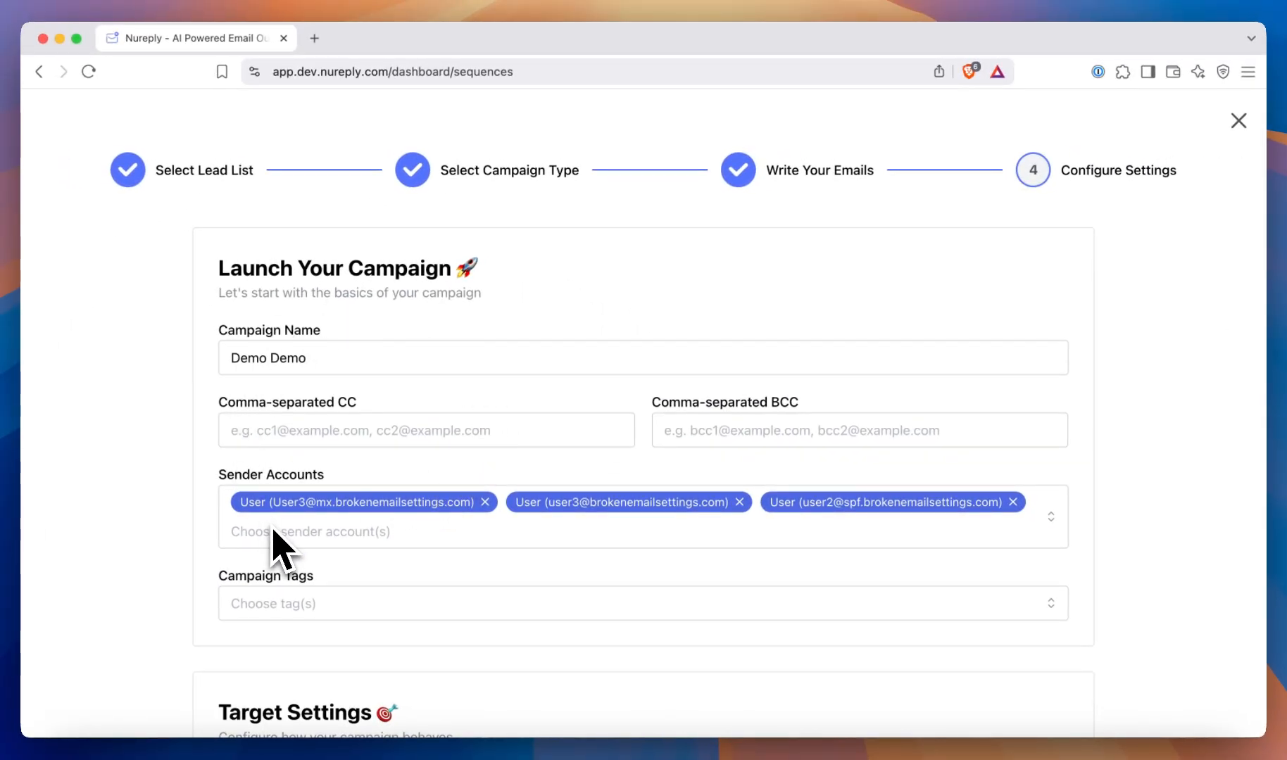
scroll(281, 549, down, 15)
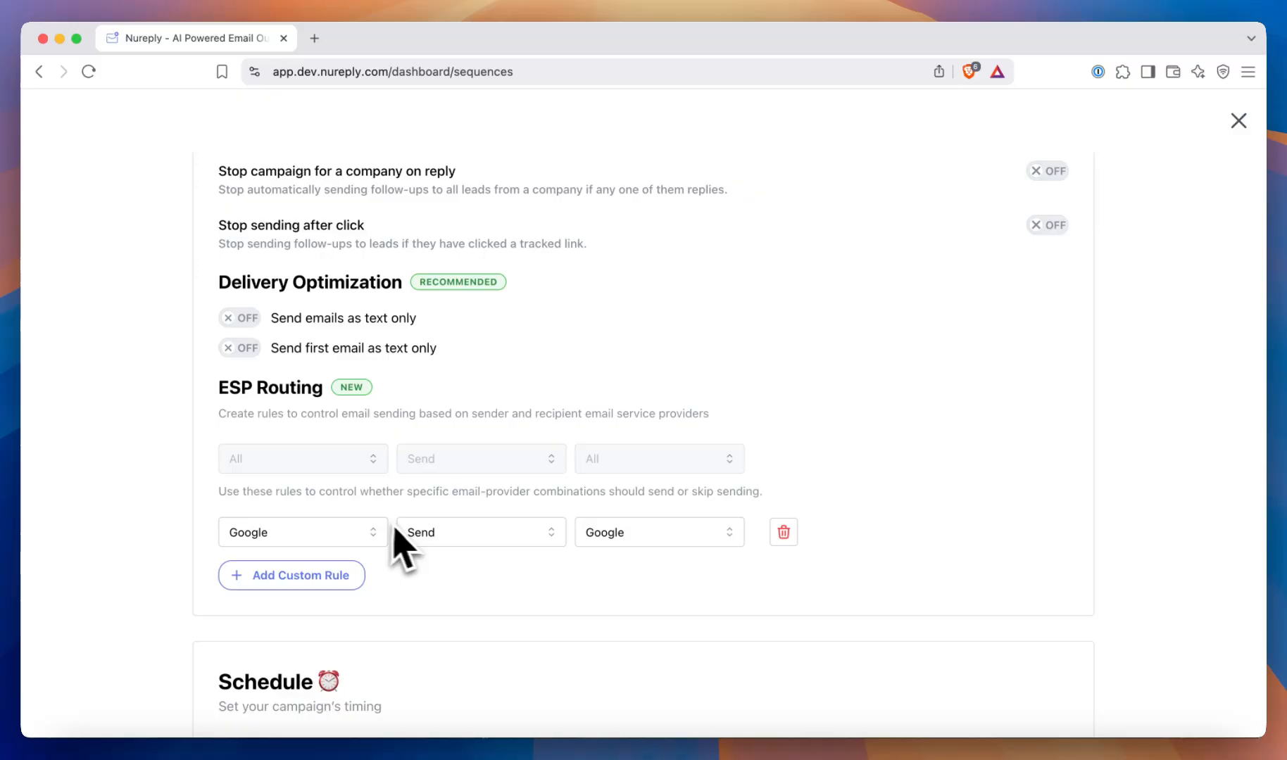
click(347, 582)
click(350, 576)
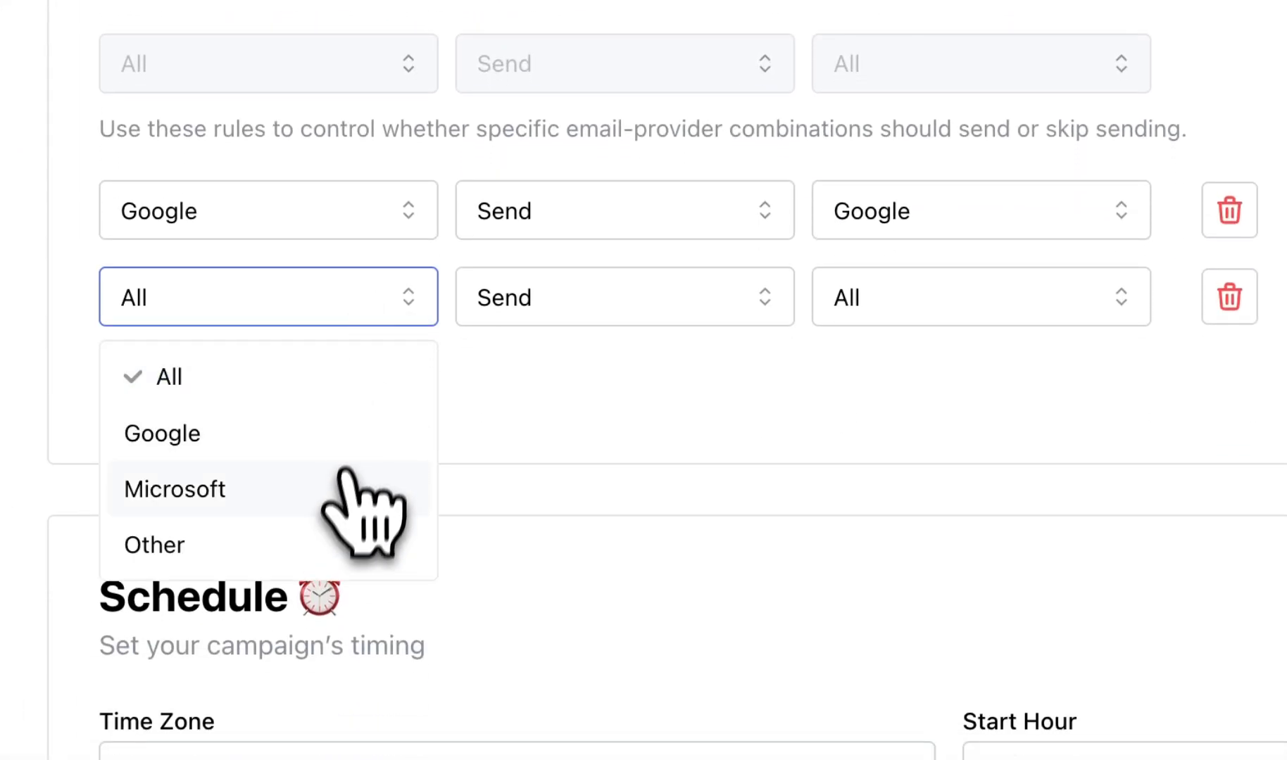
click(338, 435)
click(380, 278)
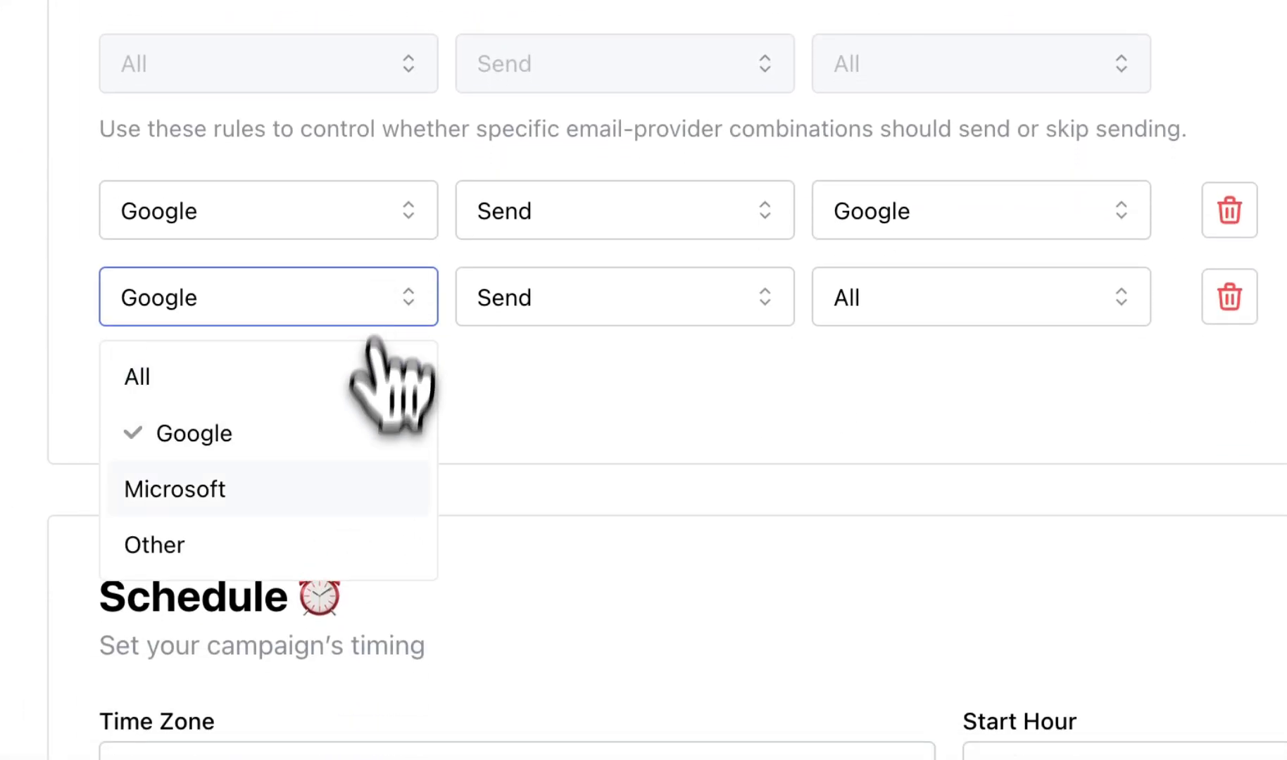
click(352, 487)
click(931, 292)
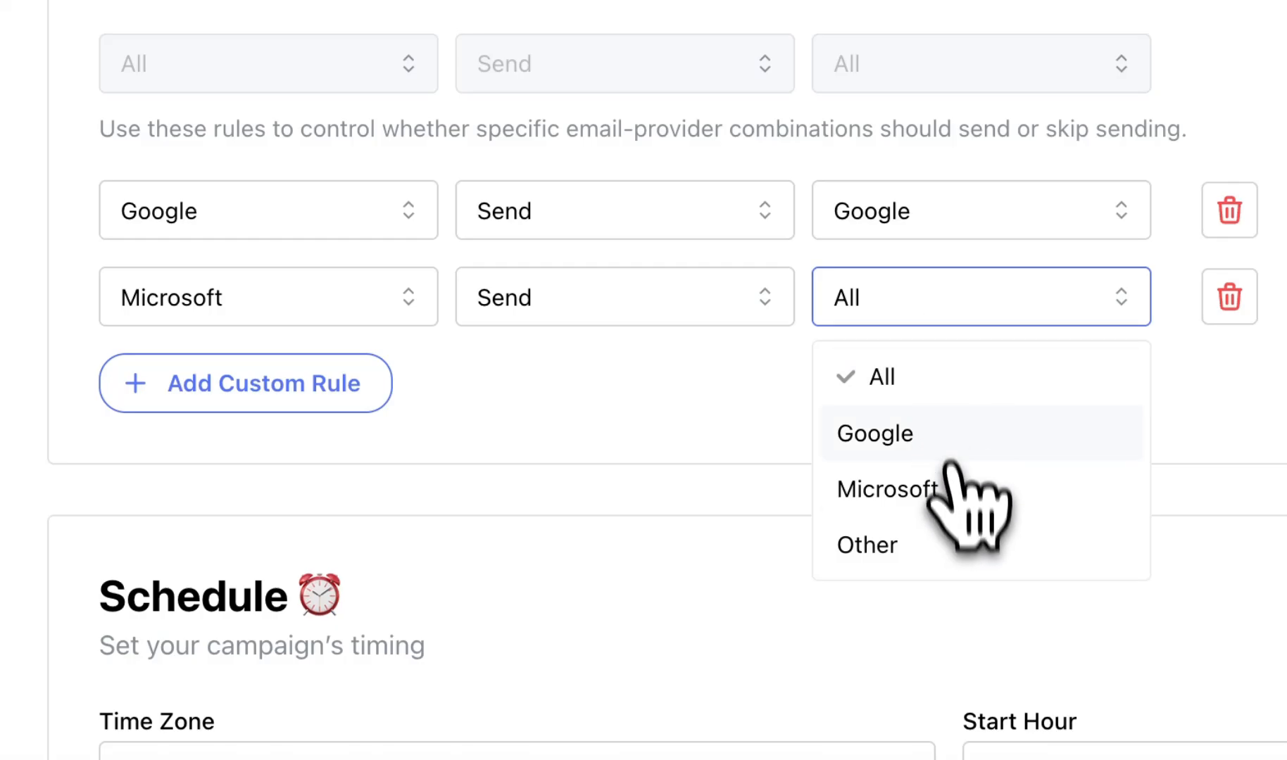
click(947, 488)
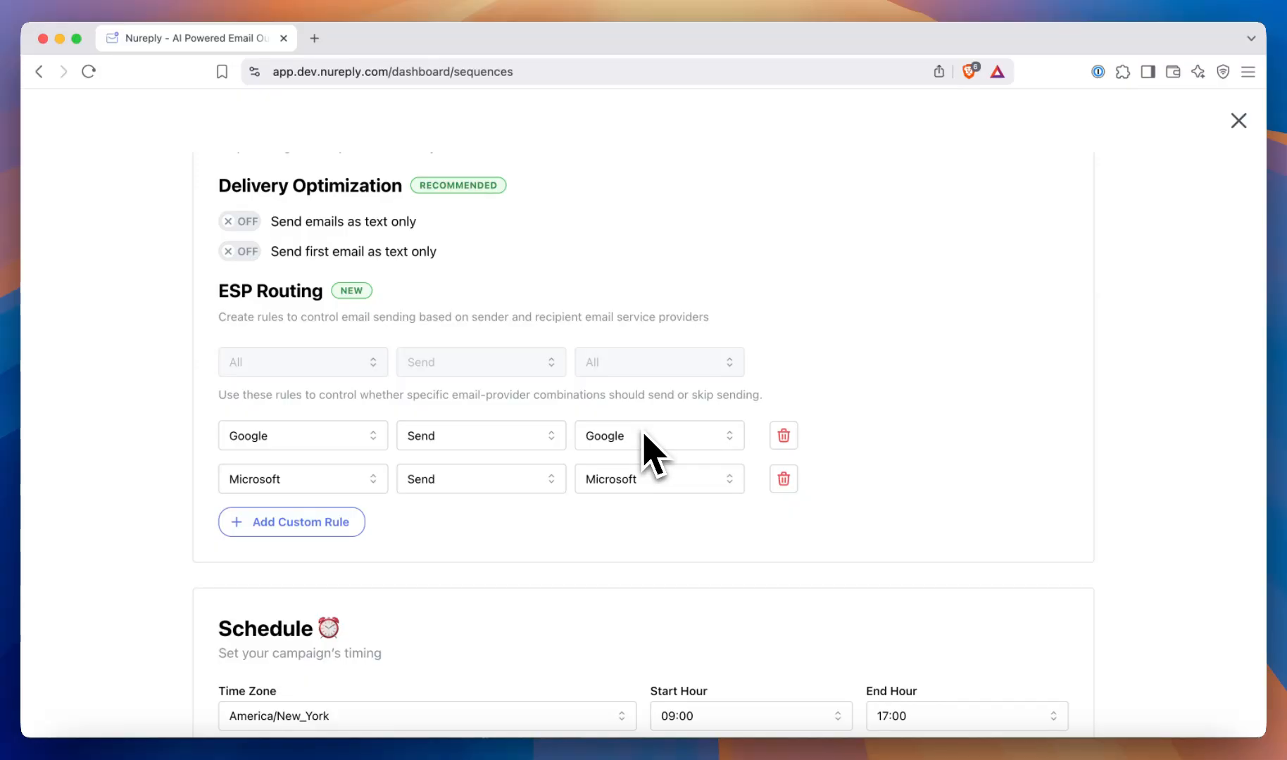
Set the campaign's daily sending limit to 100 in the Safety Limits section
scroll(482, 524, down, 5)
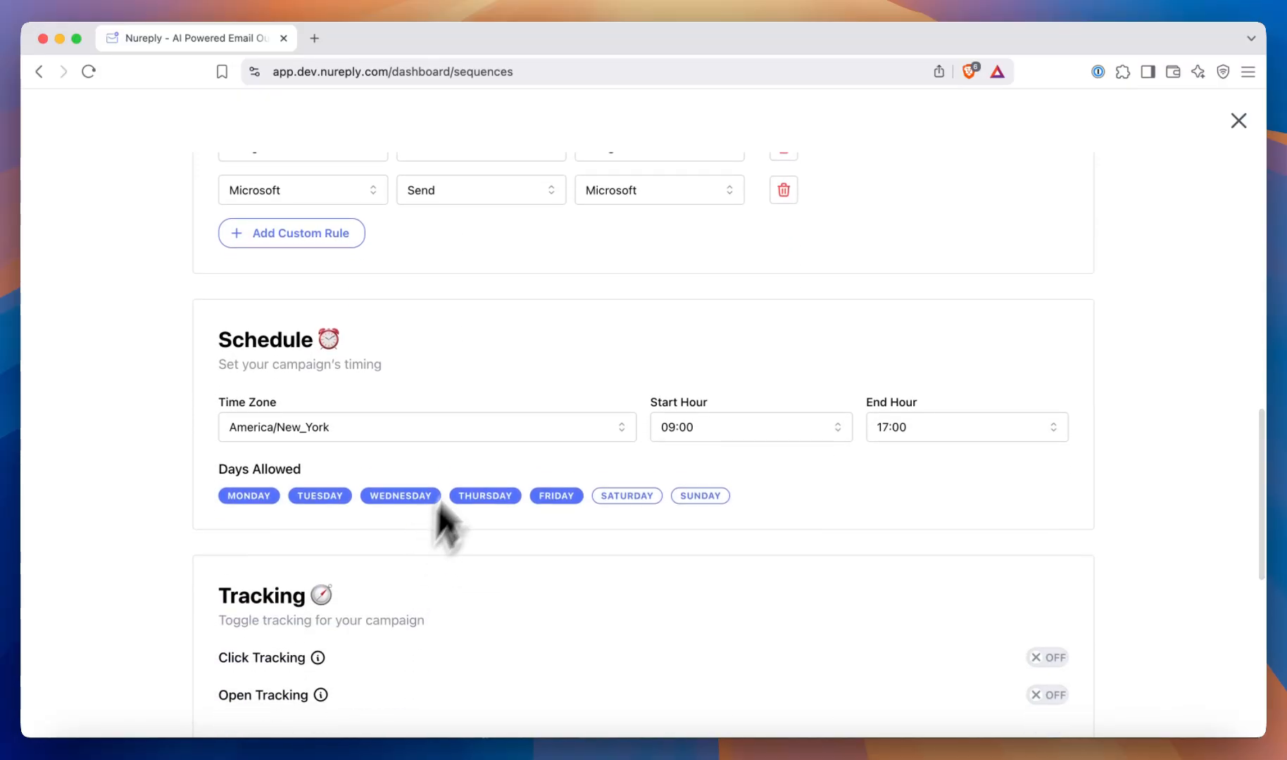
scroll(545, 393, up, 2)
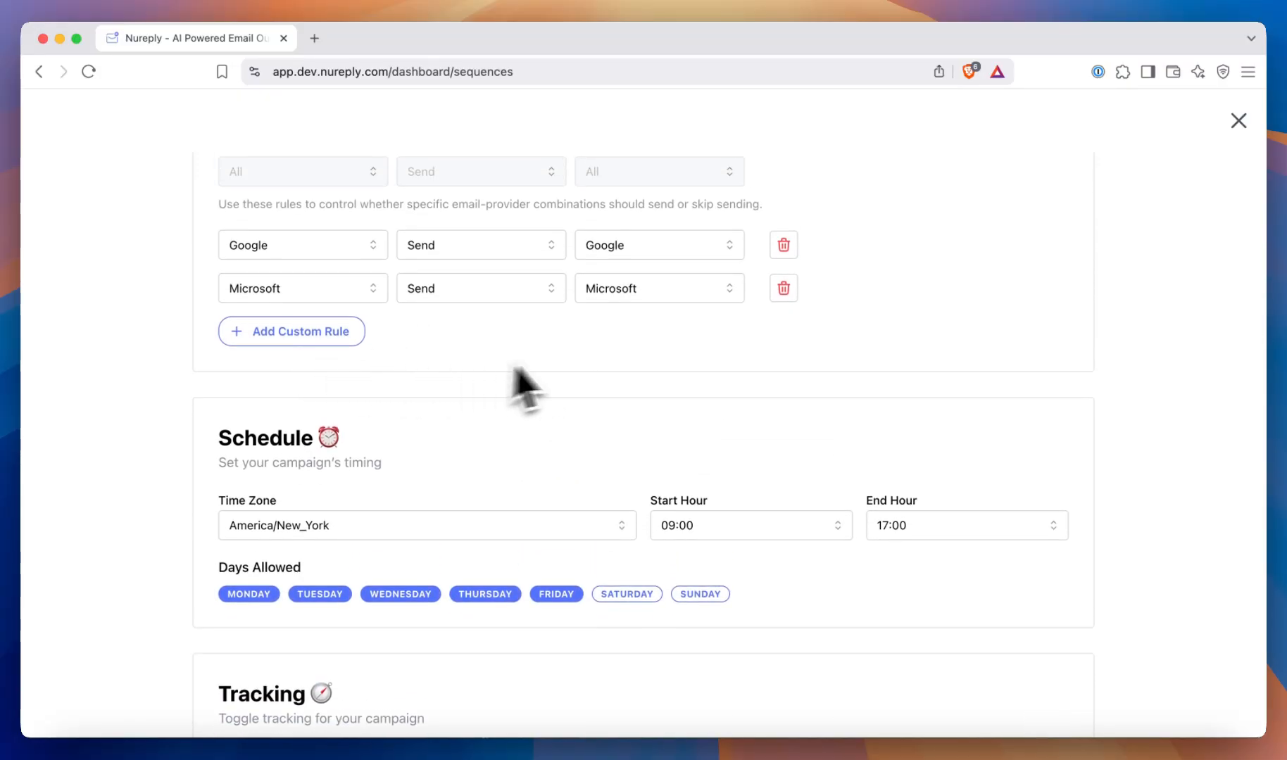
scroll(527, 509, down, 5)
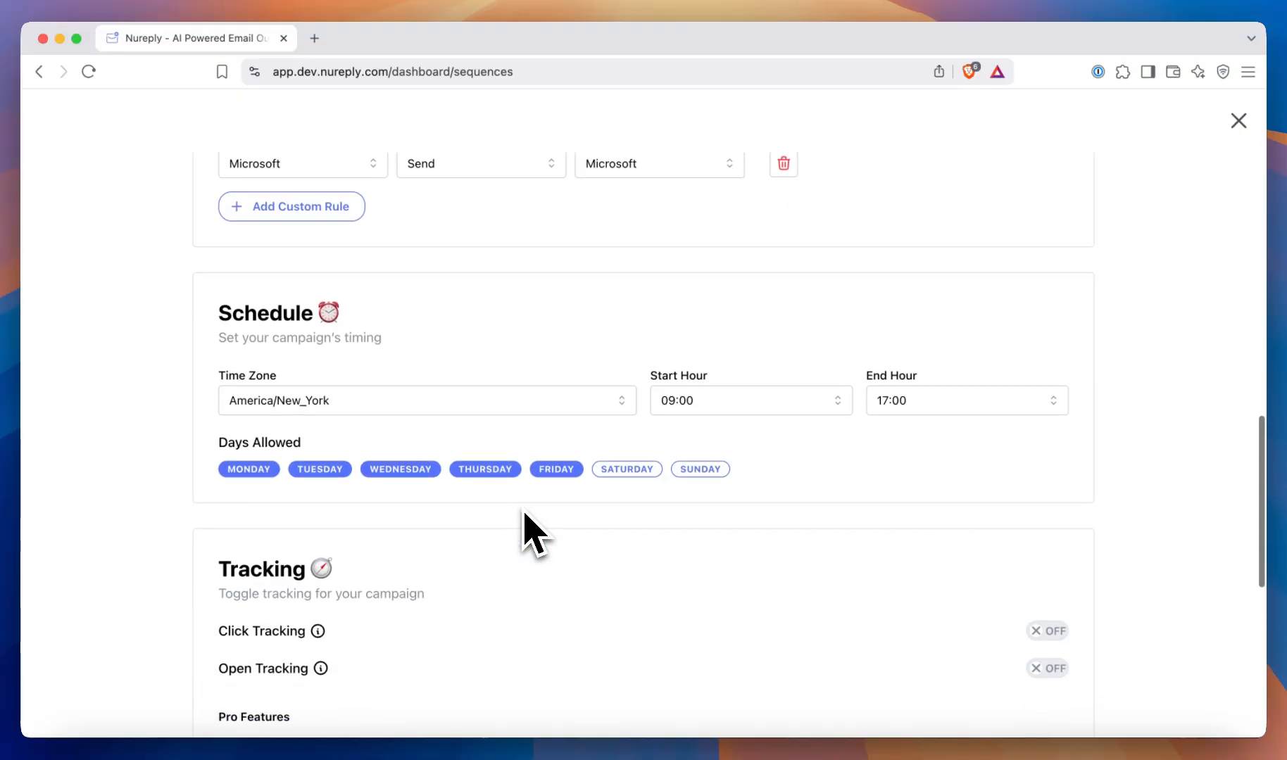
scroll(533, 535, down, 8)
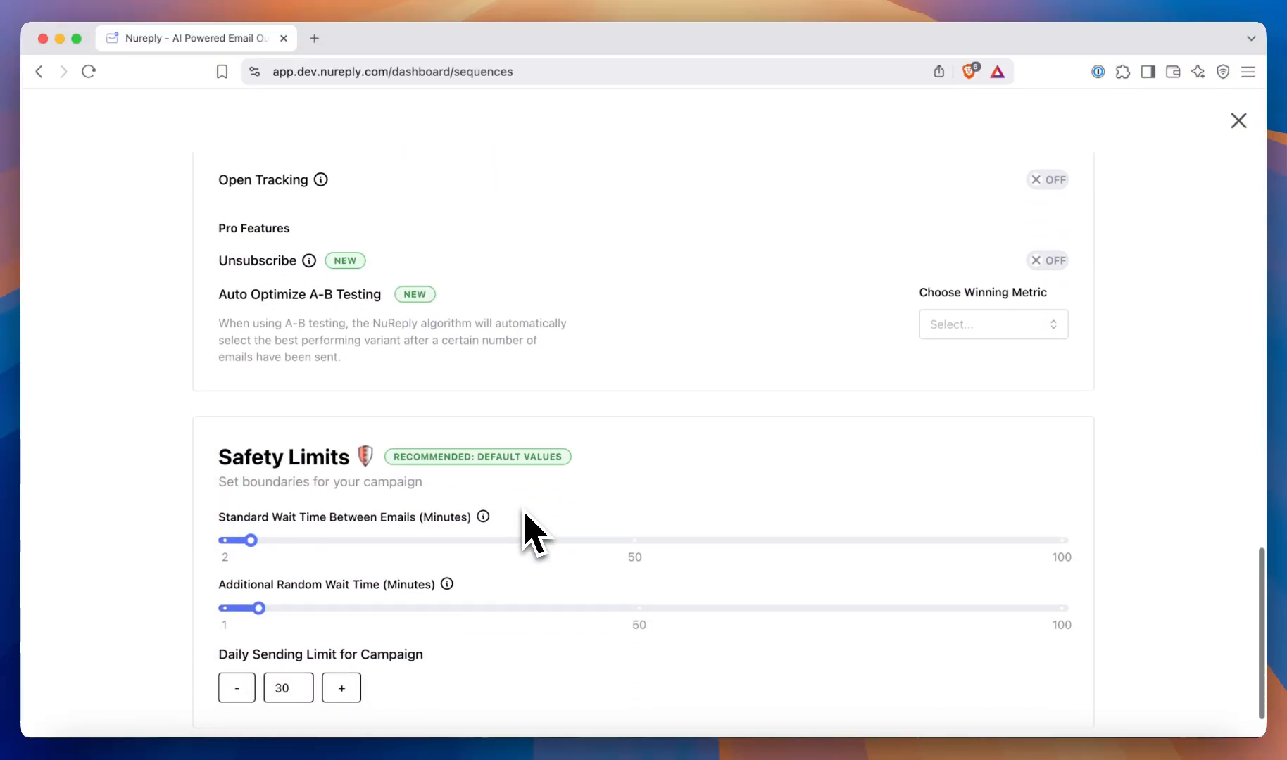
scroll(533, 535, up, 2)
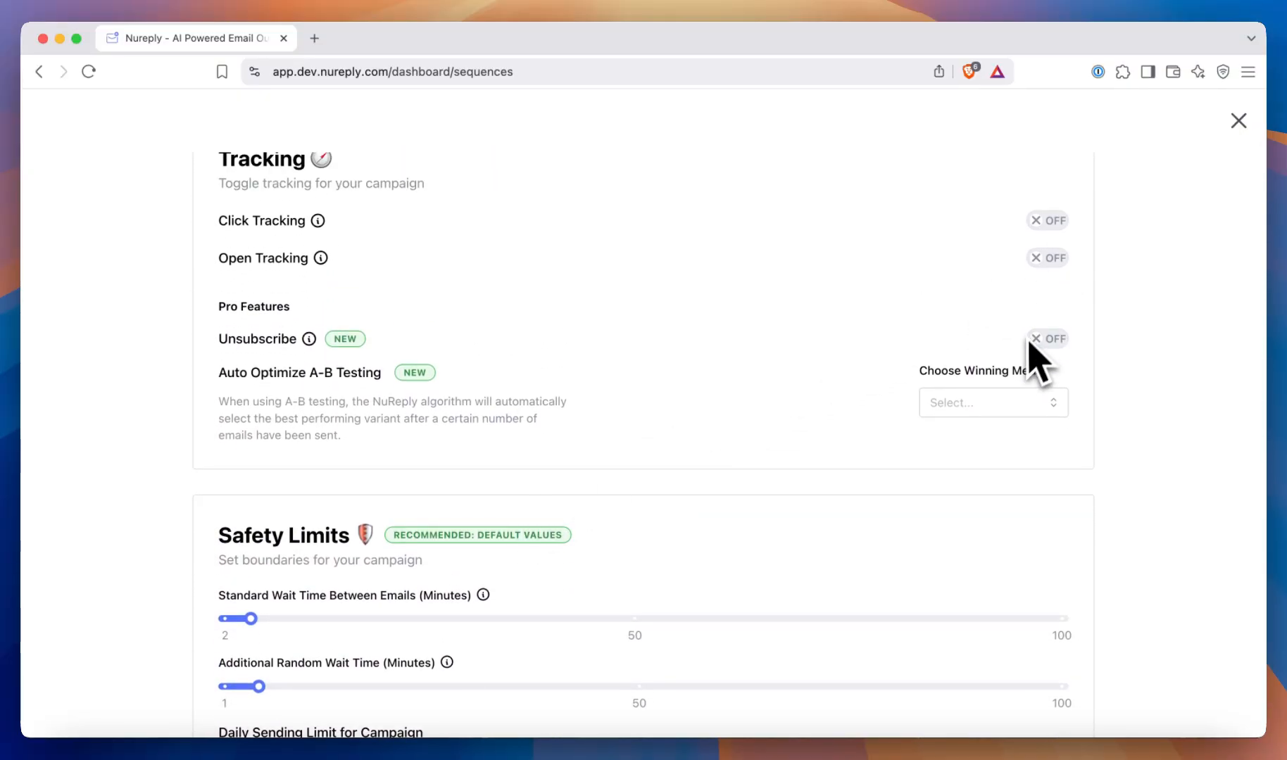
scroll(704, 493, down, 4)
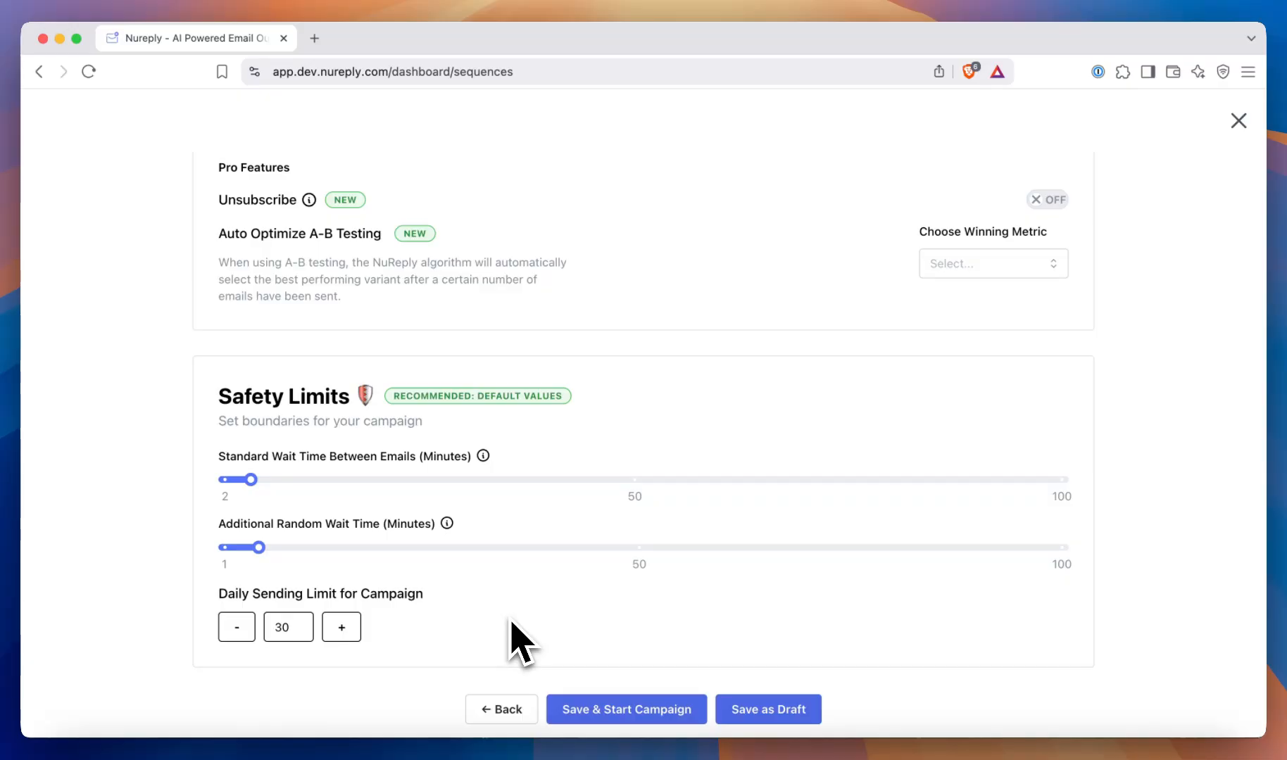
double_click(290, 628)
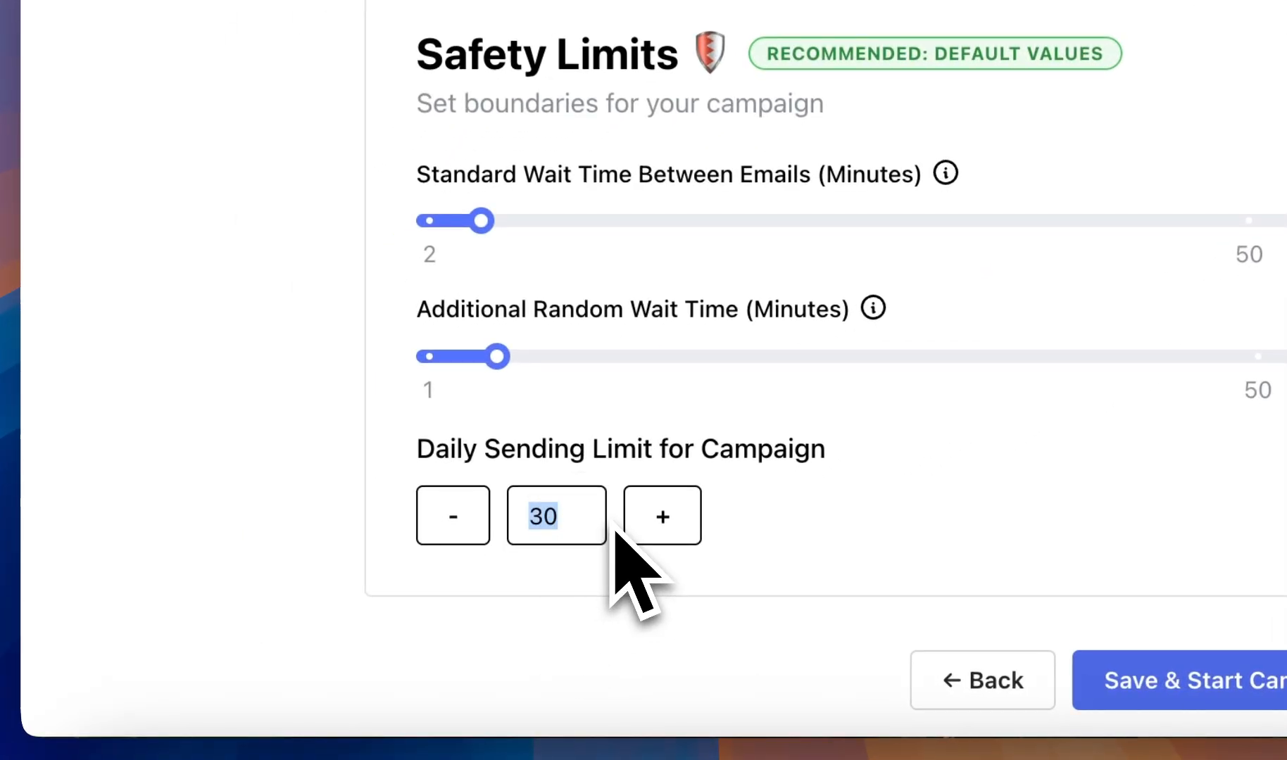
text(100)
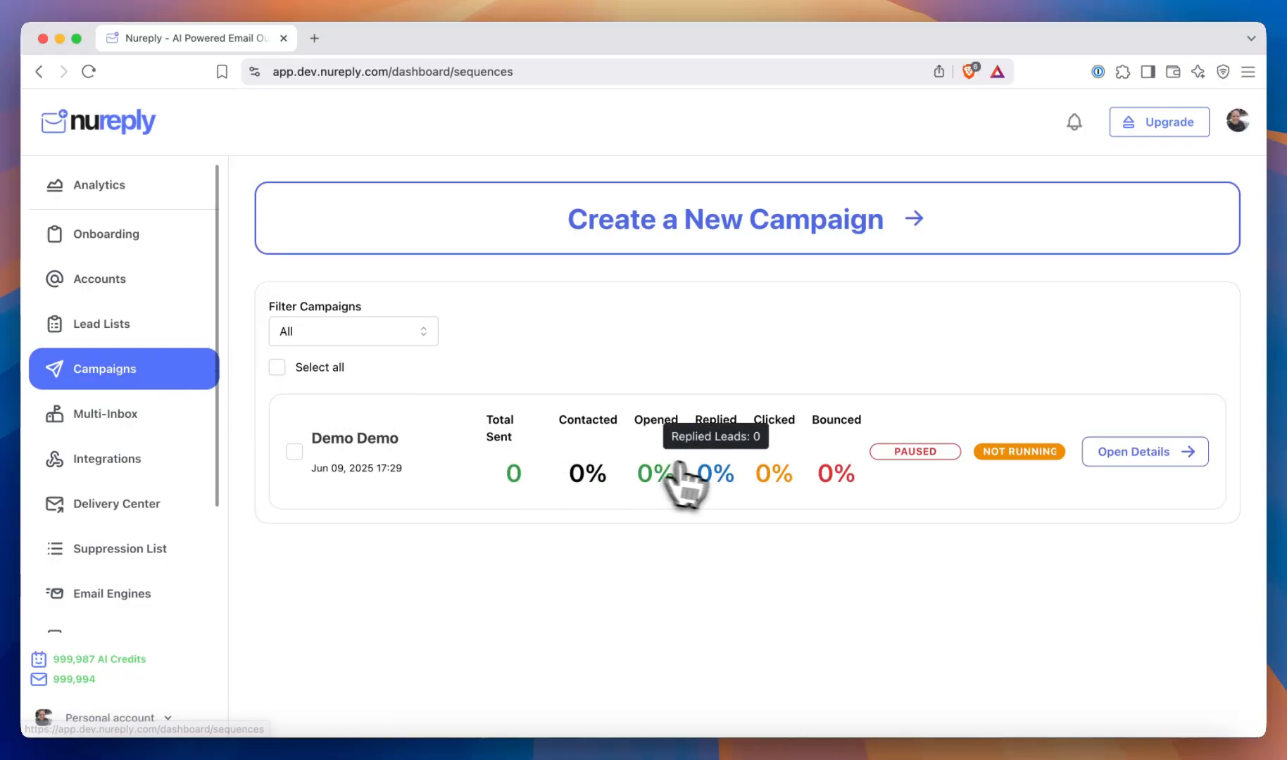
Open the Demo Demo campaign's sequence and delete variant B of Step 1
click(1182, 454)
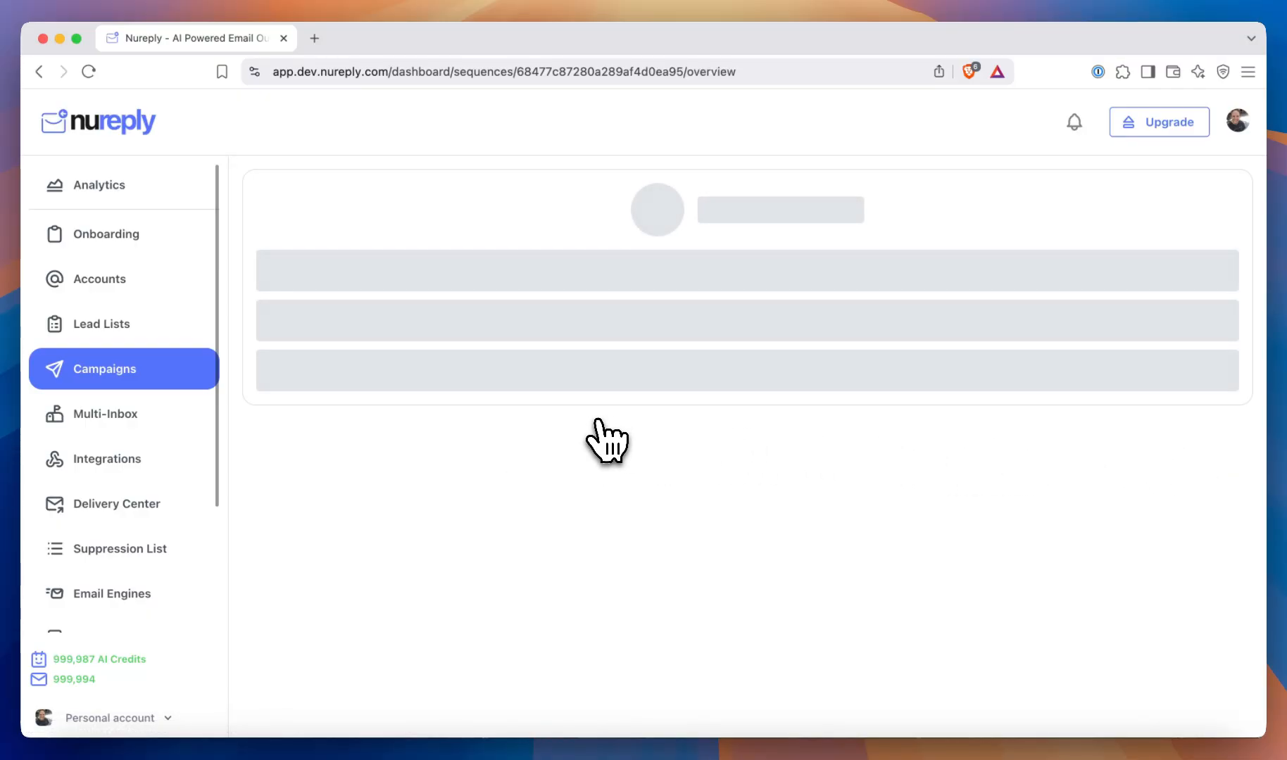
click(436, 257)
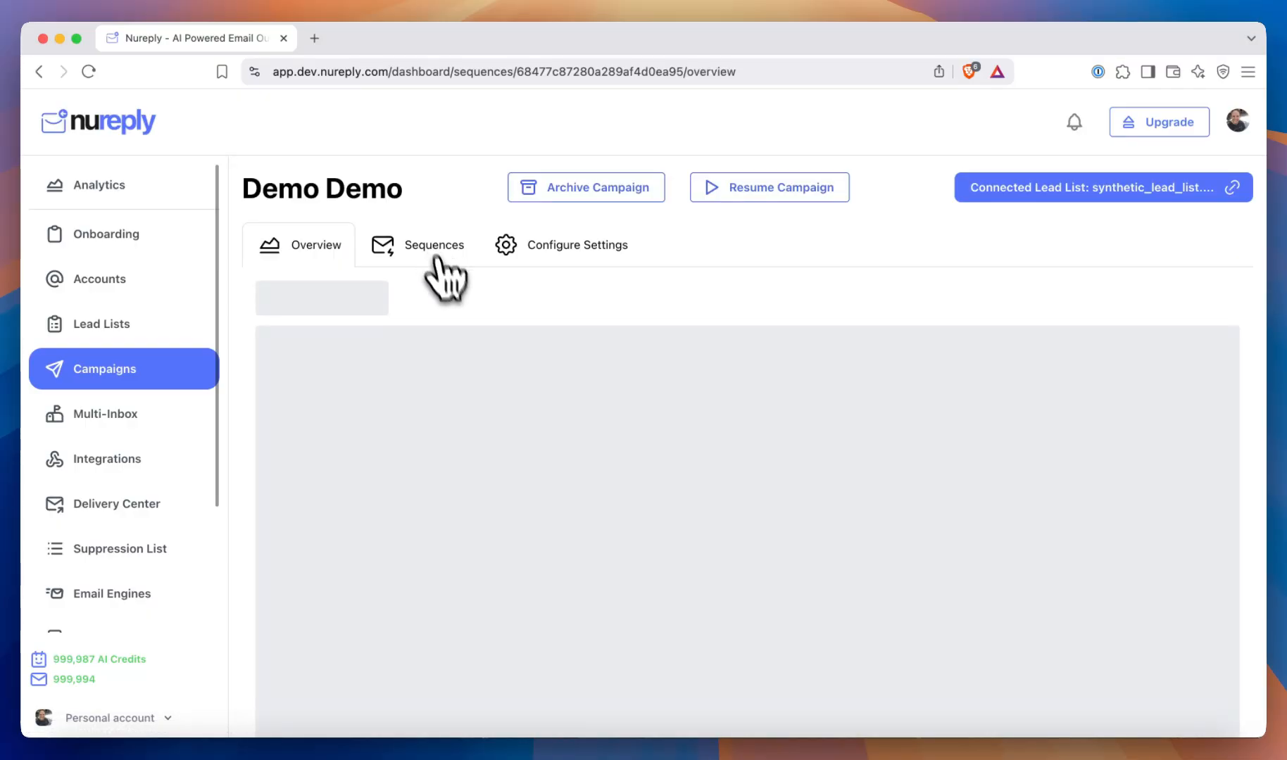
scroll(474, 415, down, 3)
scroll(479, 424, up, 2)
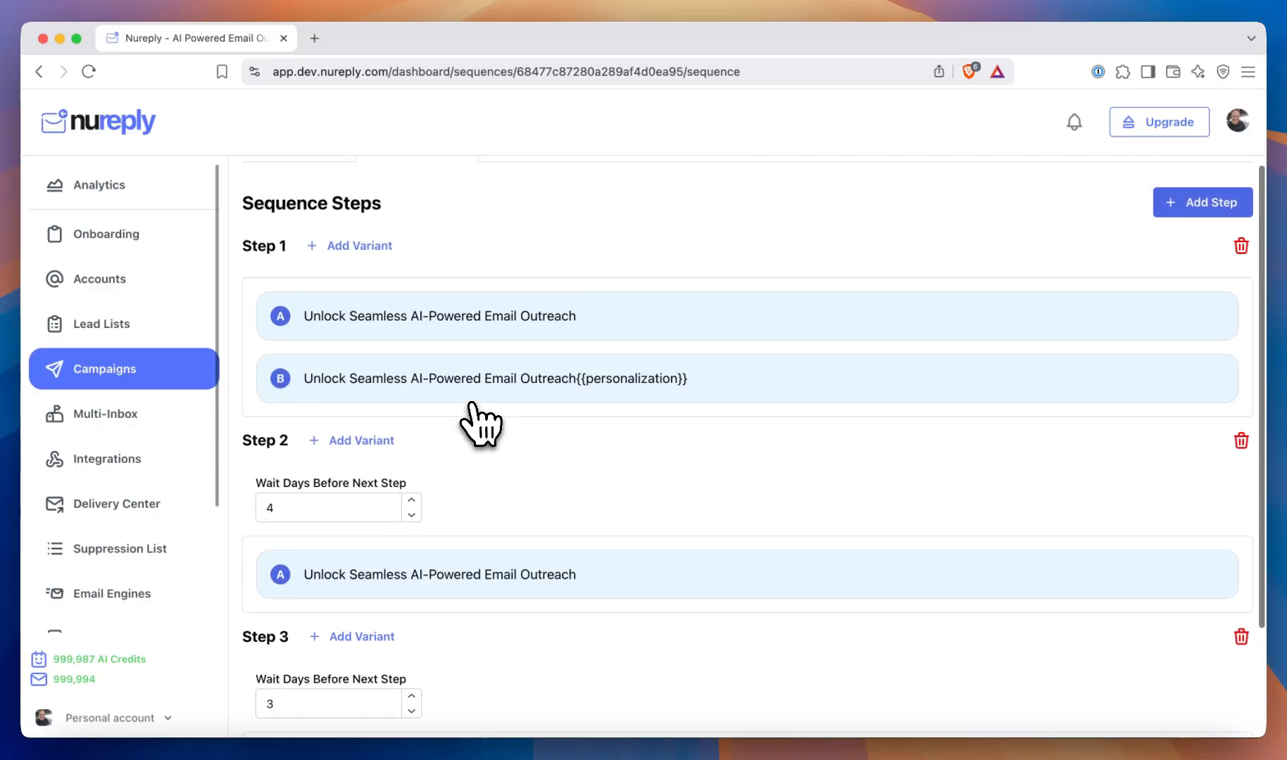
scroll(471, 408, up, 1)
click(1220, 437)
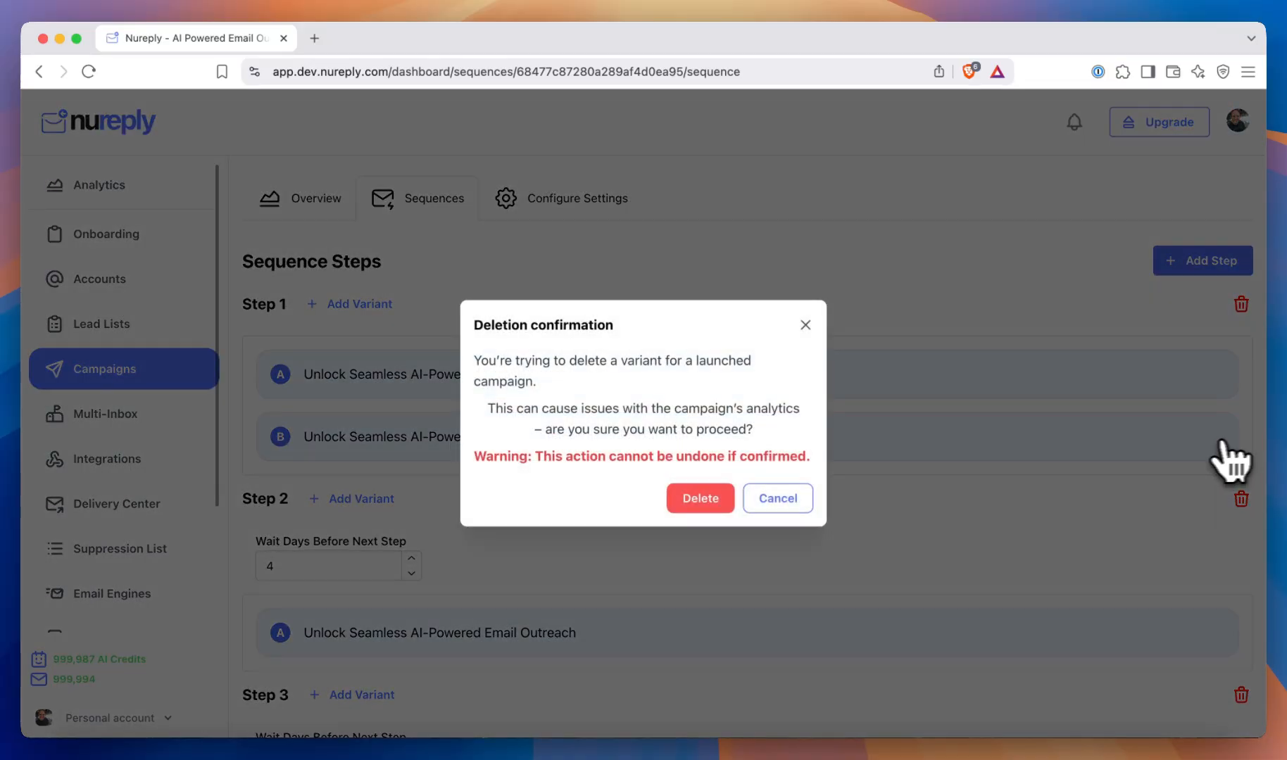
click(716, 501)
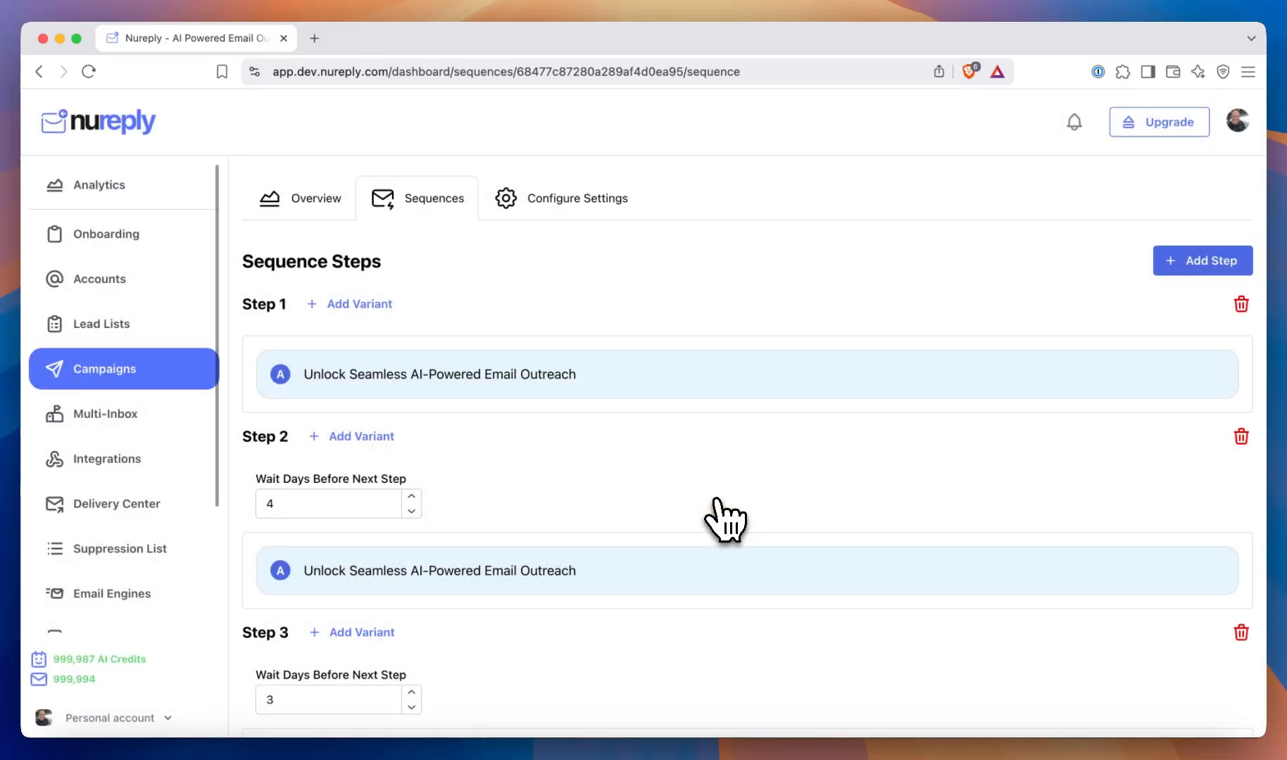
Review the Demo Demo campaign's saved settings, from the sender accounts and routing rules to the safety limits
click(586, 215)
scroll(555, 479, down, 6)
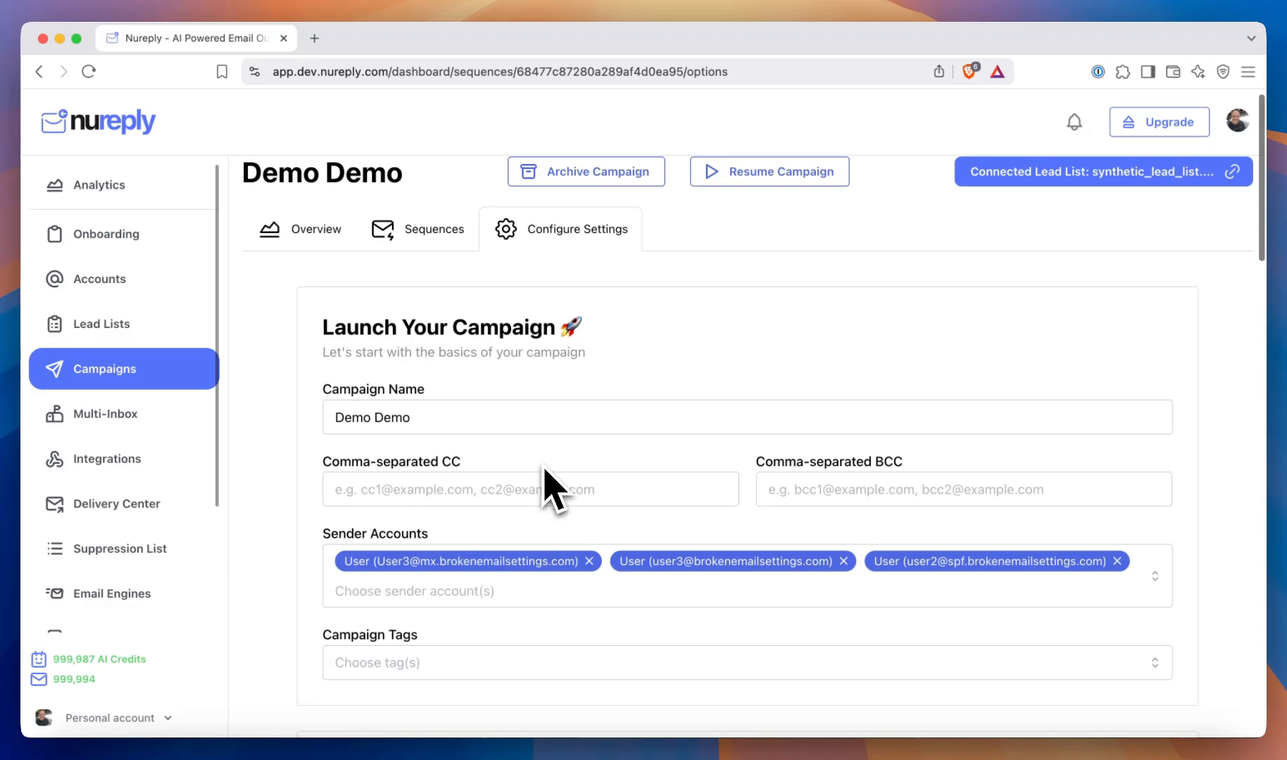
scroll(556, 491, up, 3)
scroll(548, 422, down, 2)
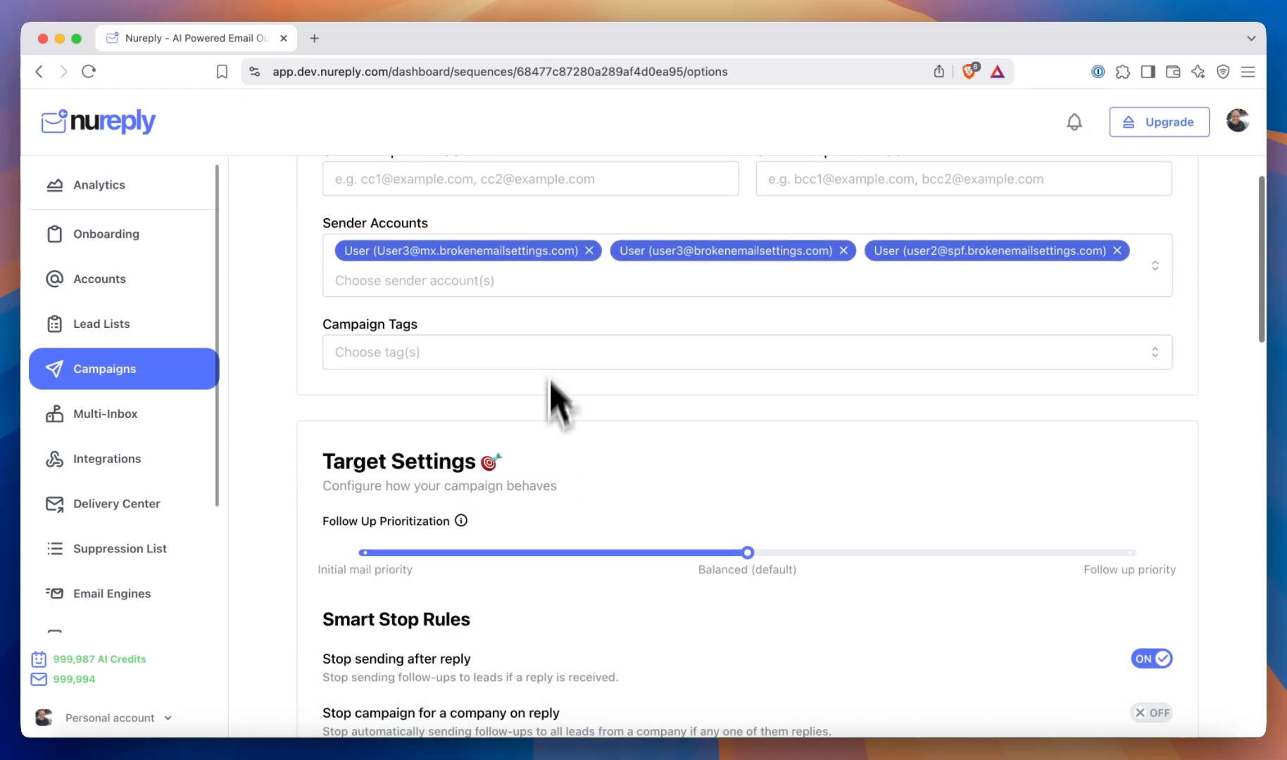
scroll(563, 366, down, 15)
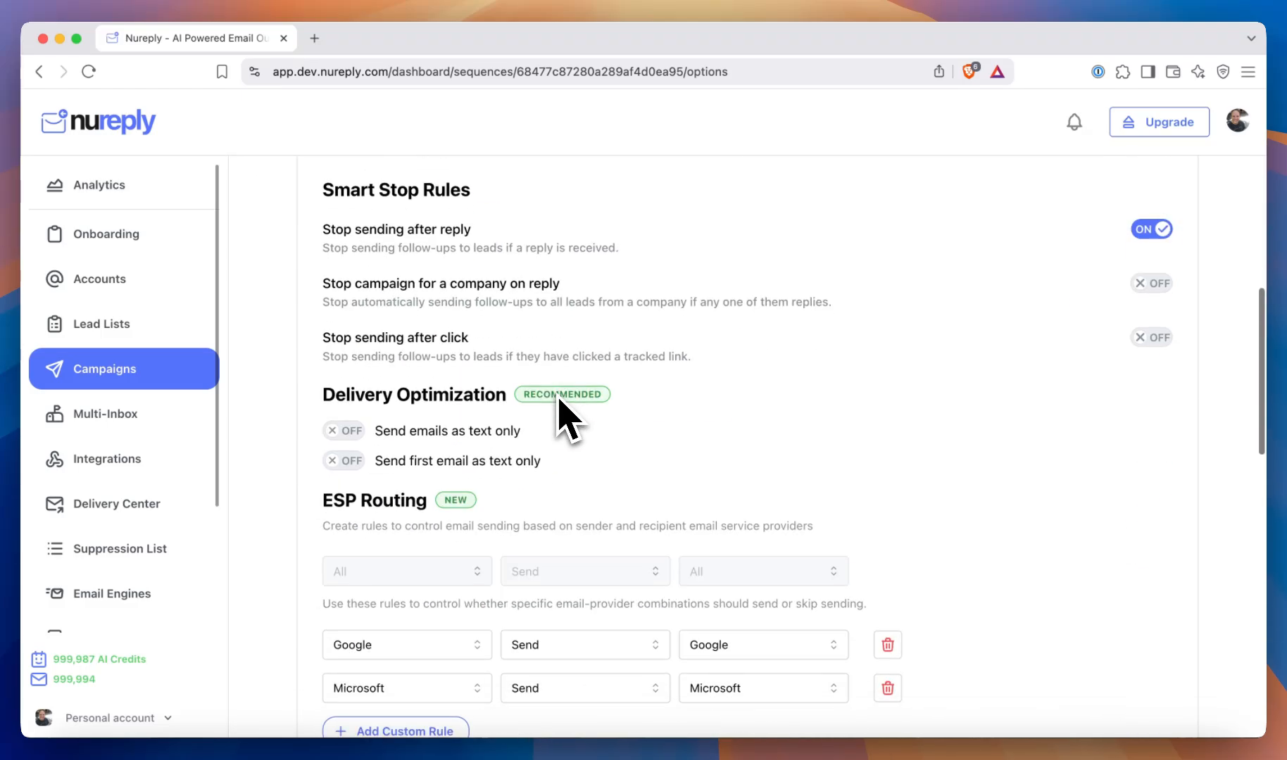
scroll(582, 540, up, 20)
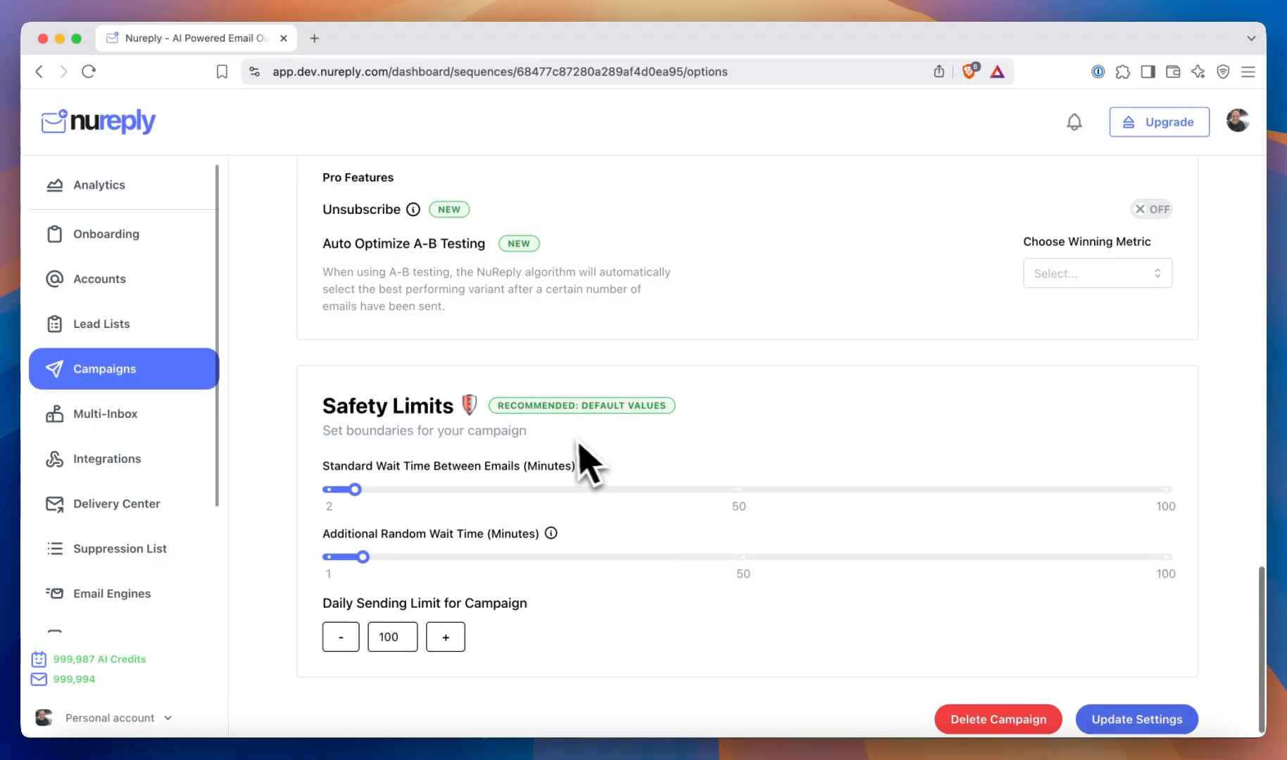
scroll(542, 394, down, 1)
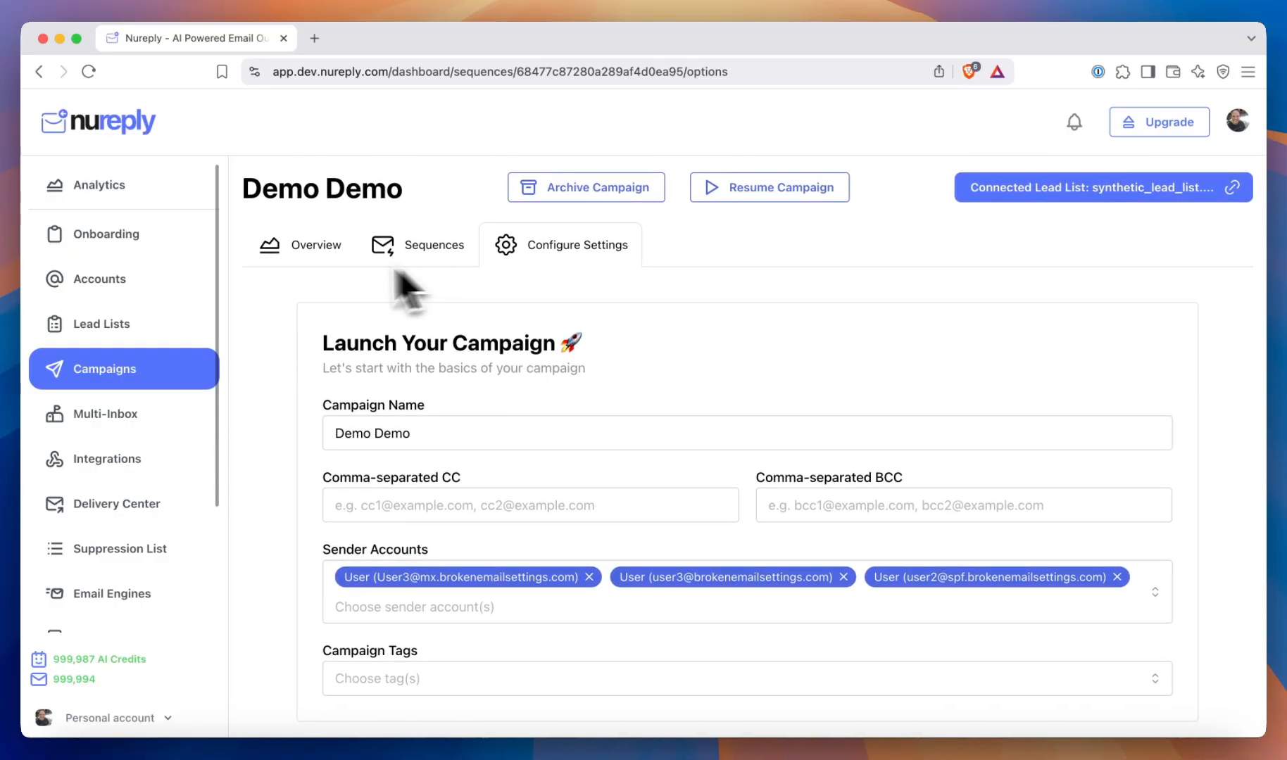